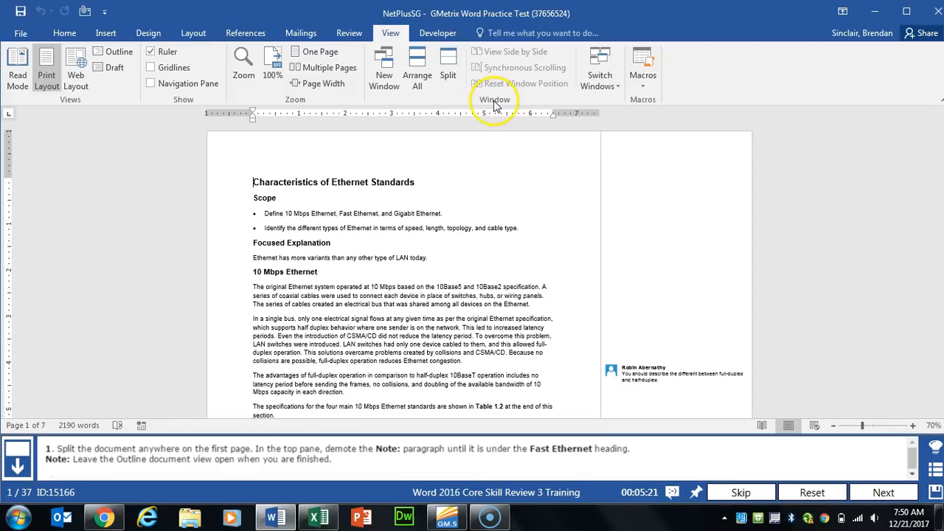
Step: Split the document window and switch the top pane to Outline view
{"action": "left_click", "coordinate": [446, 75]}
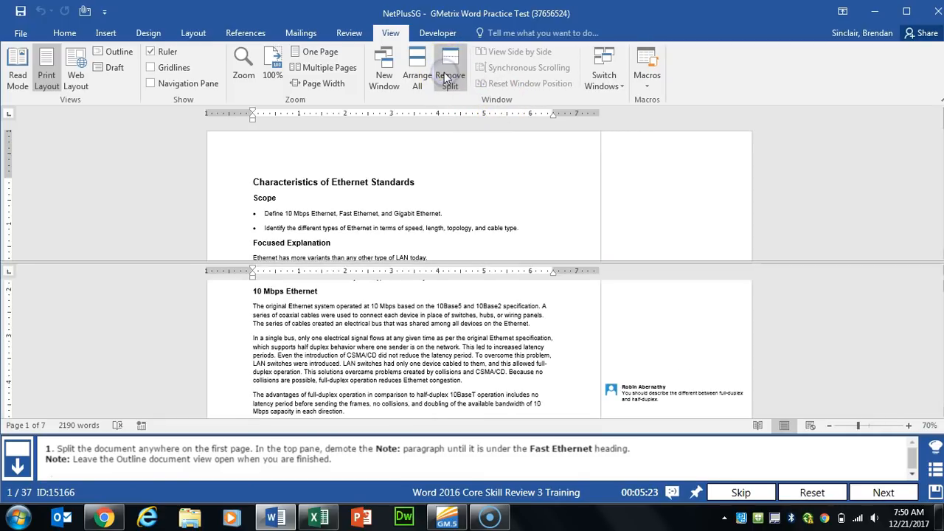
{"action": "left_click", "coordinate": [329, 184]}
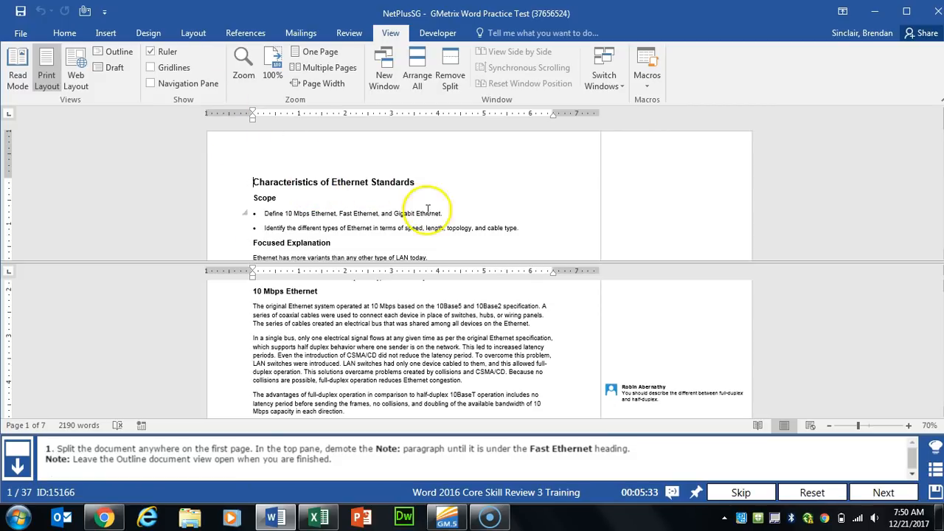
{"action": "left_click", "coordinate": [116, 52]}
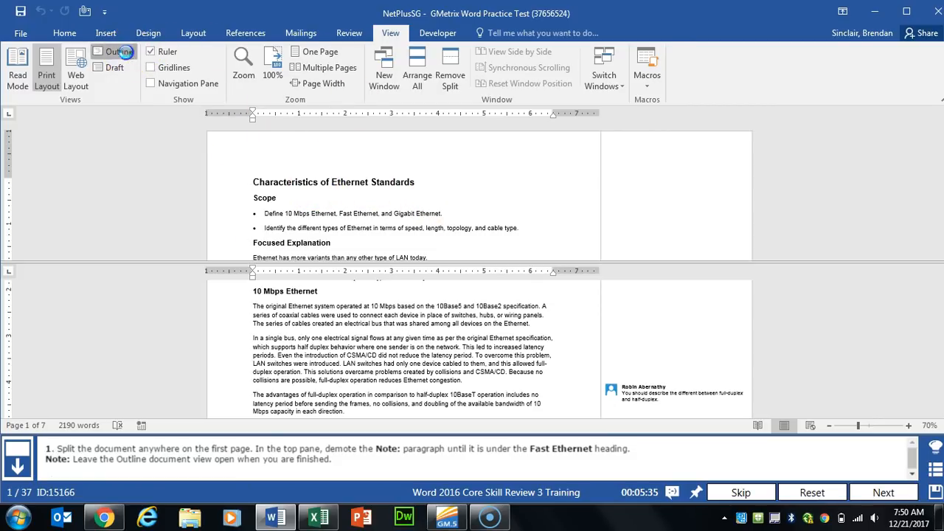
{"action": "scroll", "coordinate": [120, 139], "scroll_direction": "down", "scroll_amount": 10}
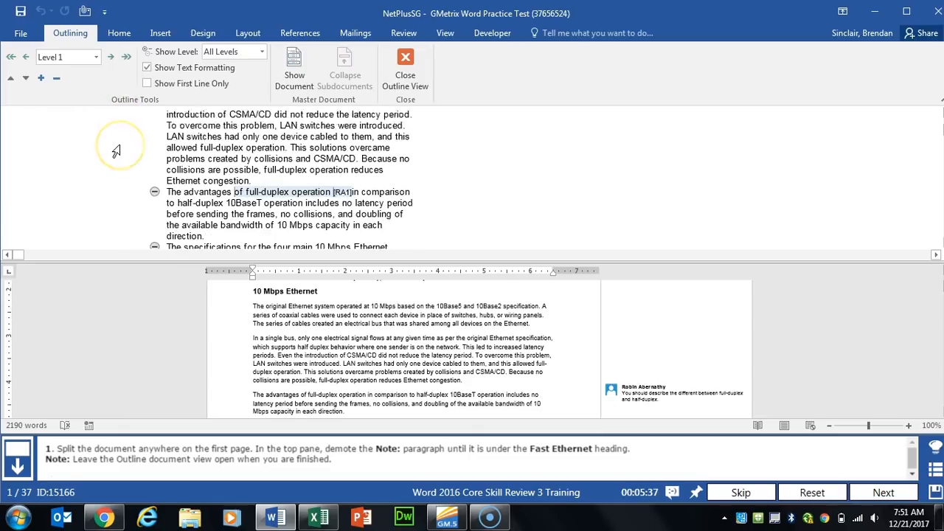
{"action": "scroll", "coordinate": [133, 167], "scroll_direction": "down", "scroll_amount": 4}
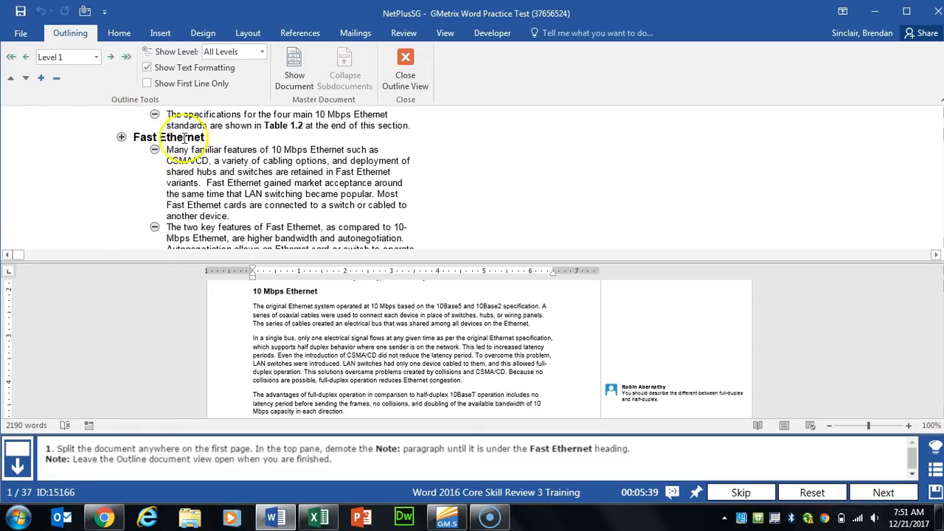
Step: Demote the Note paragraph three times to Level 5 under Fast Ethernet
{"action": "left_click", "coordinate": [34, 203]}
{"action": "scroll", "coordinate": [136, 199], "scroll_direction": "up", "scroll_amount": 3}
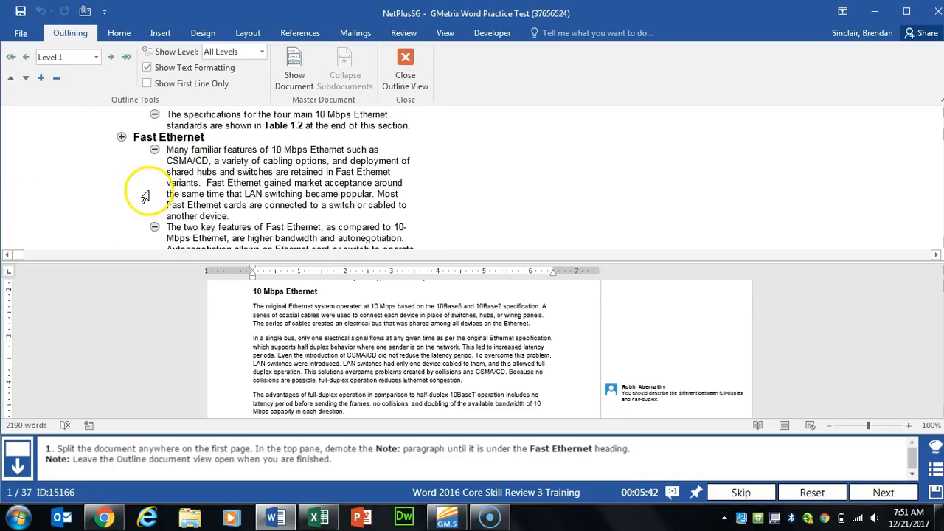
{"action": "scroll", "coordinate": [107, 198], "scroll_direction": "down", "scroll_amount": 2}
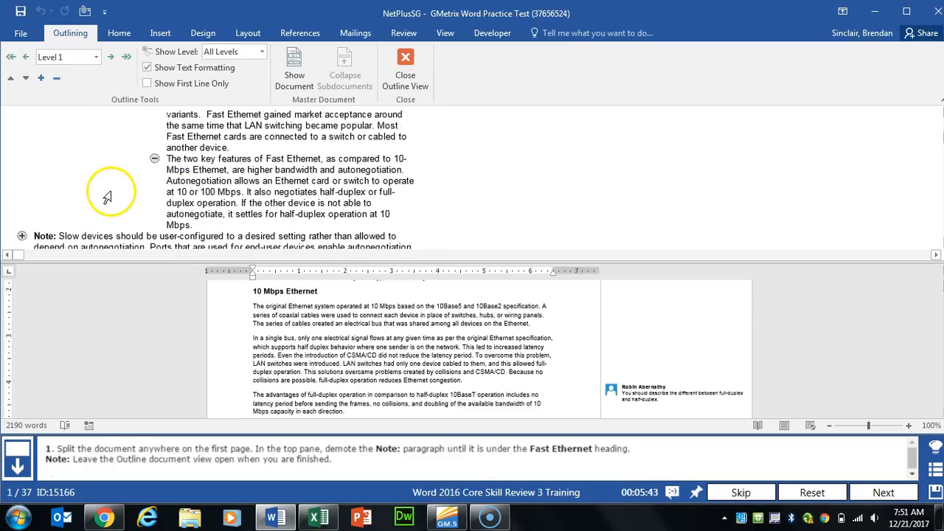
{"action": "left_click", "coordinate": [110, 58]}
{"action": "left_click", "coordinate": [110, 57]}
{"action": "left_click", "coordinate": [111, 57]}
{"action": "left_click", "coordinate": [111, 58]}
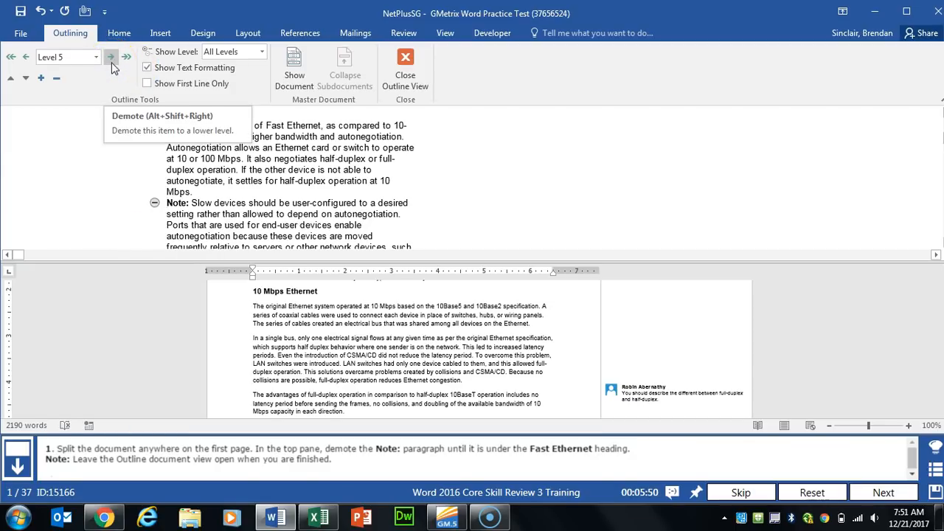
{"action": "scroll", "coordinate": [199, 151], "scroll_direction": "up", "scroll_amount": 4}
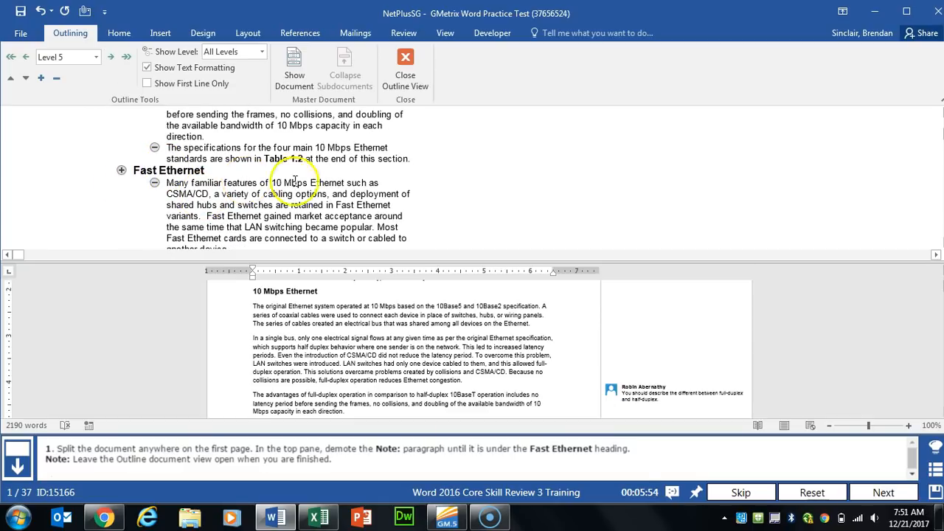
{"action": "left_click", "coordinate": [888, 491]}
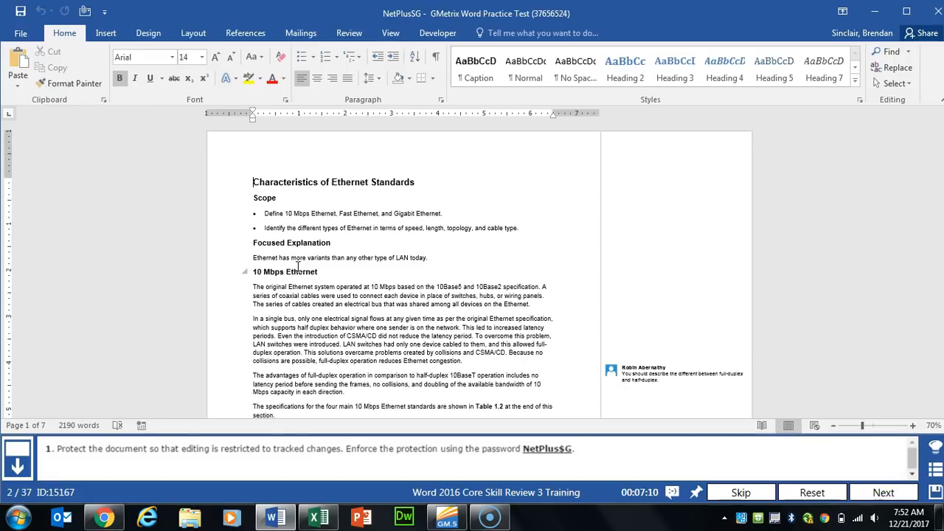
Step: Restrict editing to Tracked changes only and enforce it with a protection password
{"action": "left_click", "coordinate": [341, 30]}
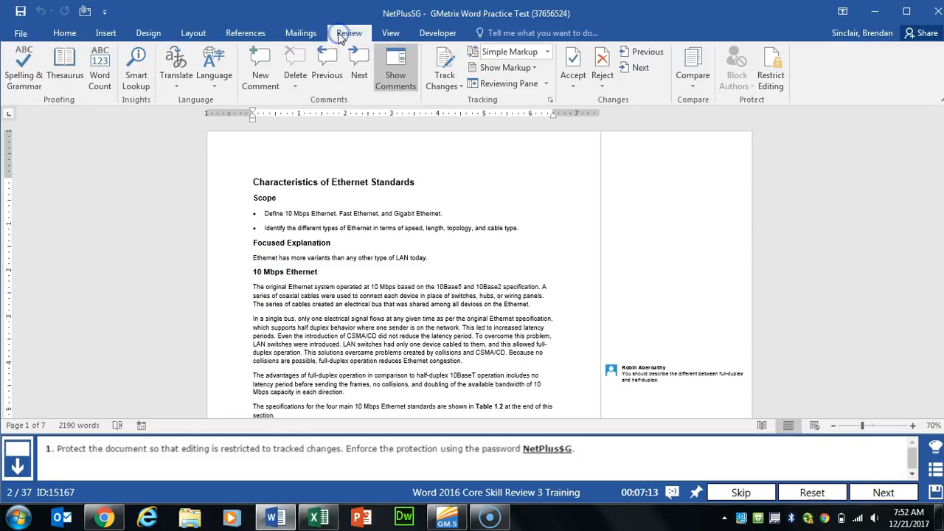
{"action": "left_click", "coordinate": [774, 88]}
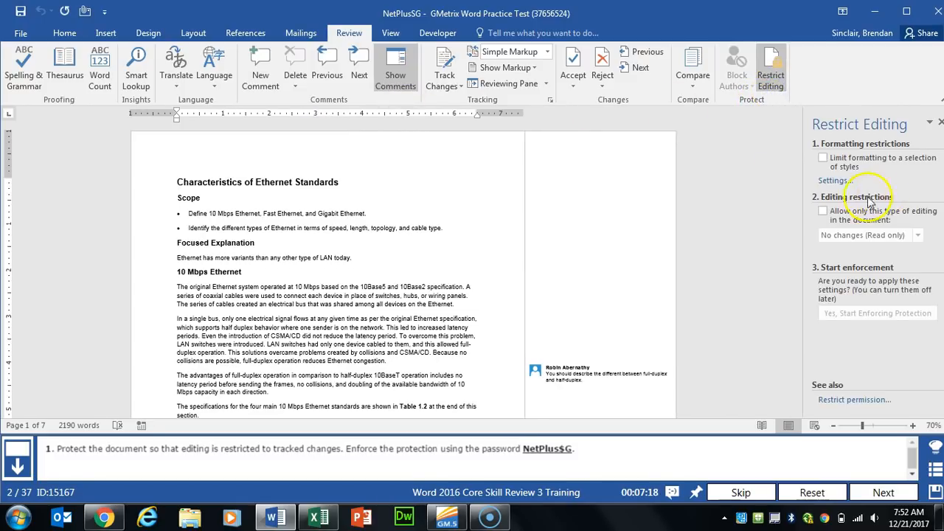
{"action": "left_click", "coordinate": [823, 211]}
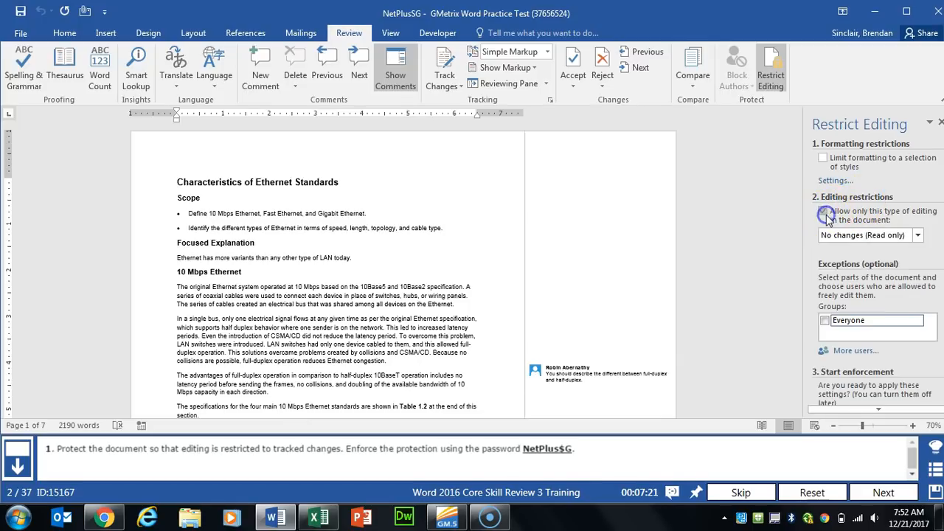
{"action": "left_click", "coordinate": [918, 236]}
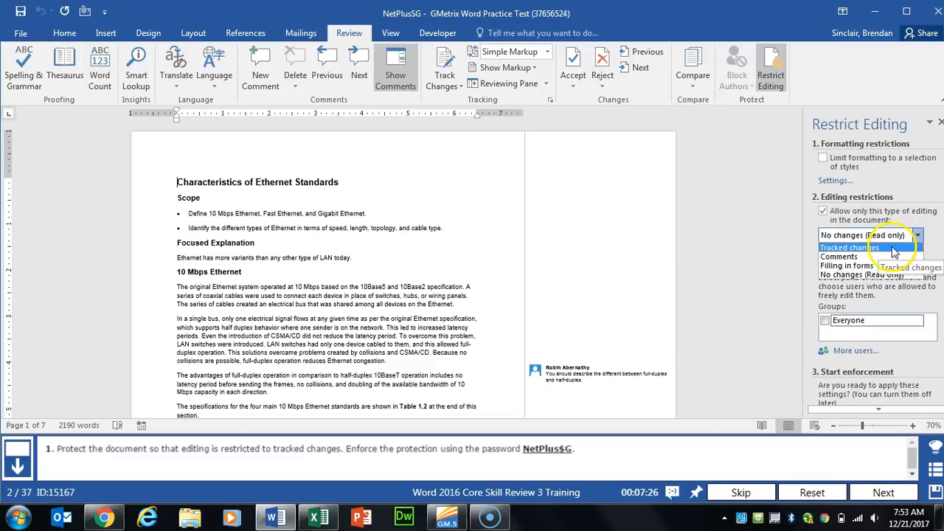
{"action": "left_click", "coordinate": [894, 249]}
{"action": "left_click", "coordinate": [852, 319]}
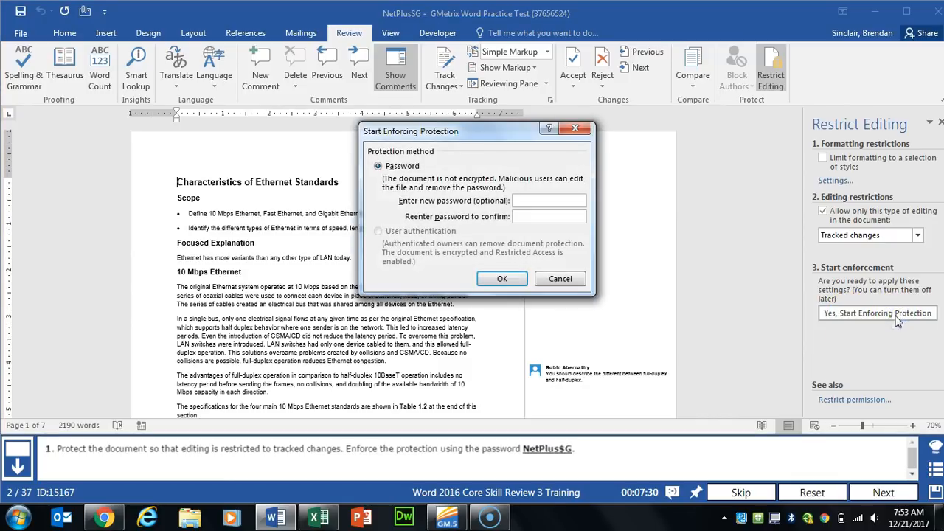
{"action": "type", "text": "Net"}
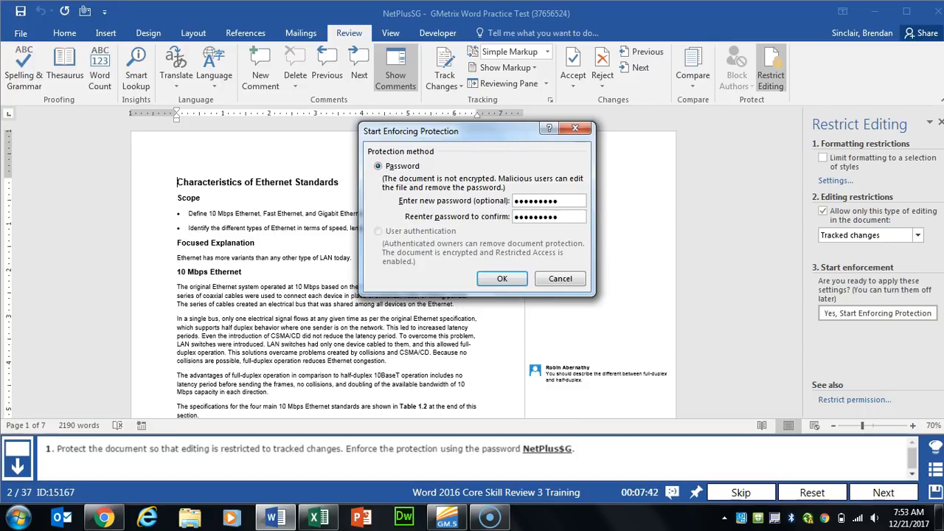
{"action": "key", "text": "Return"}
{"action": "left_click", "coordinate": [883, 492]}
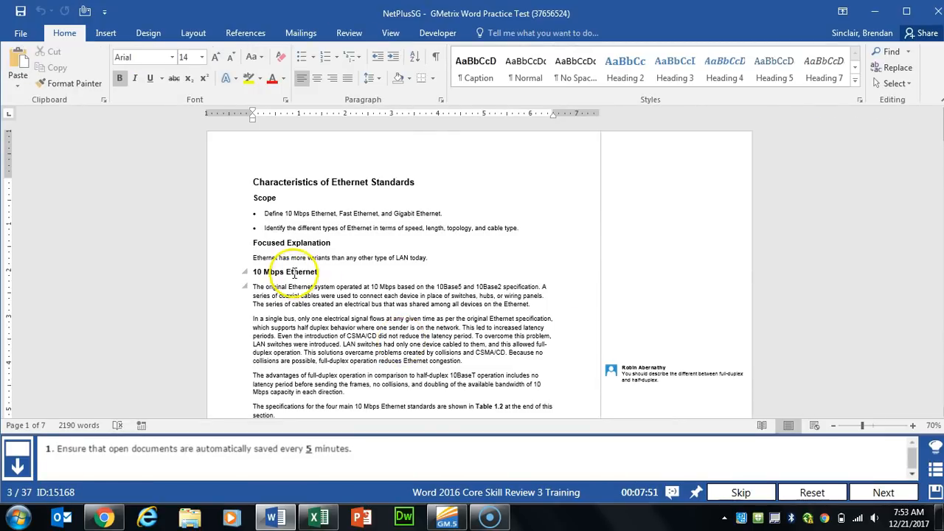
Step: In Word Options > Save, lower the AutoRecover interval to 5 minutes
{"action": "left_click", "coordinate": [21, 33]}
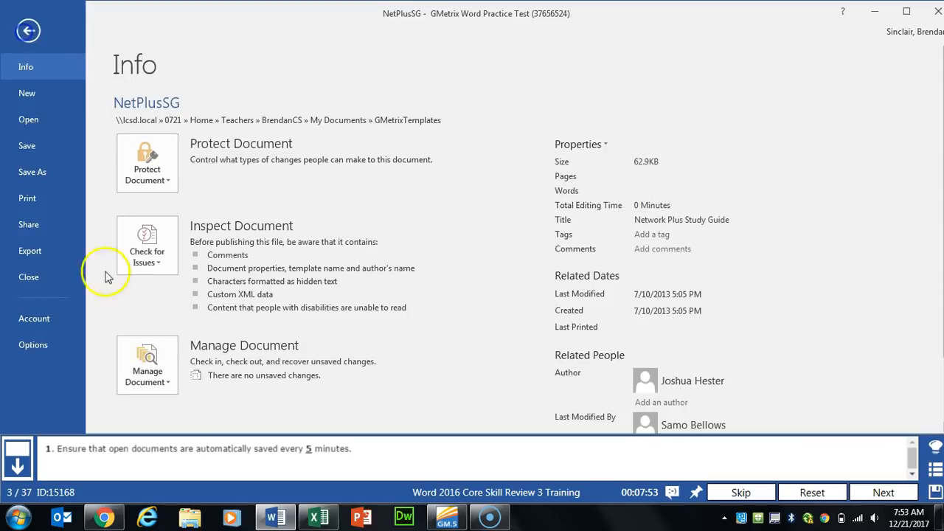
{"action": "left_click", "coordinate": [37, 346]}
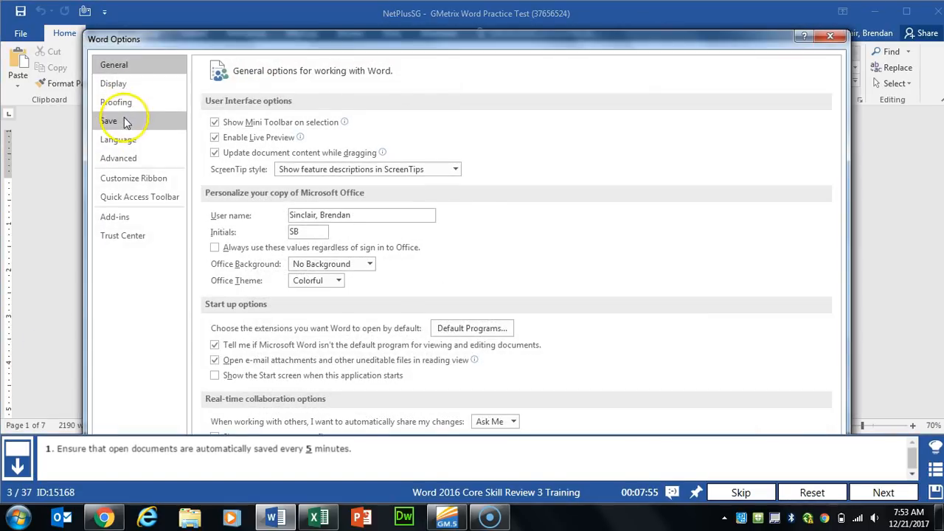
{"action": "left_click", "coordinate": [118, 122]}
{"action": "left_click", "coordinate": [404, 143]}
{"action": "left_click", "coordinate": [405, 144]}
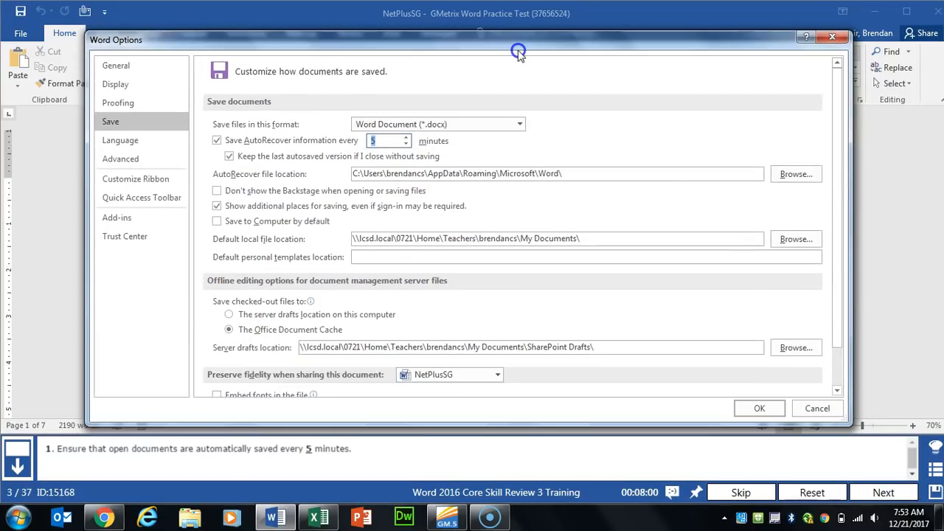
{"action": "left_click", "coordinate": [762, 410]}
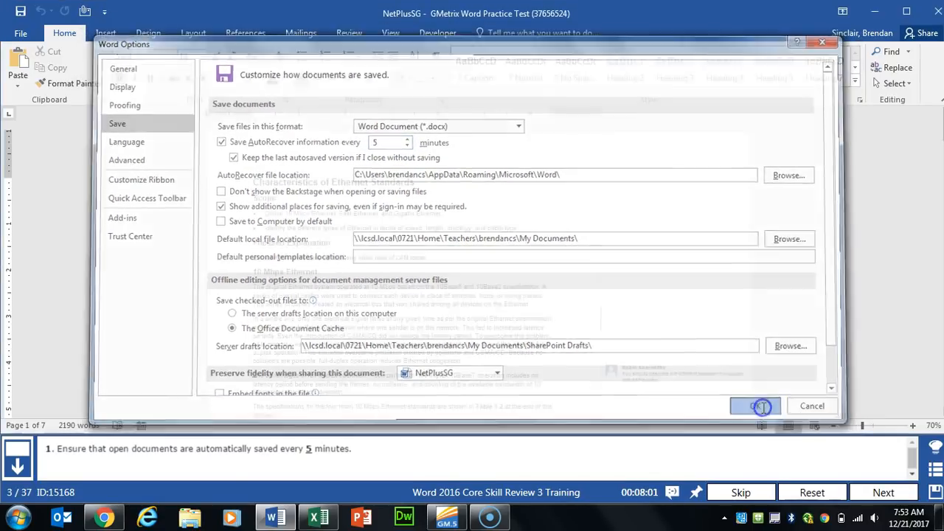
{"action": "left_click", "coordinate": [882, 492]}
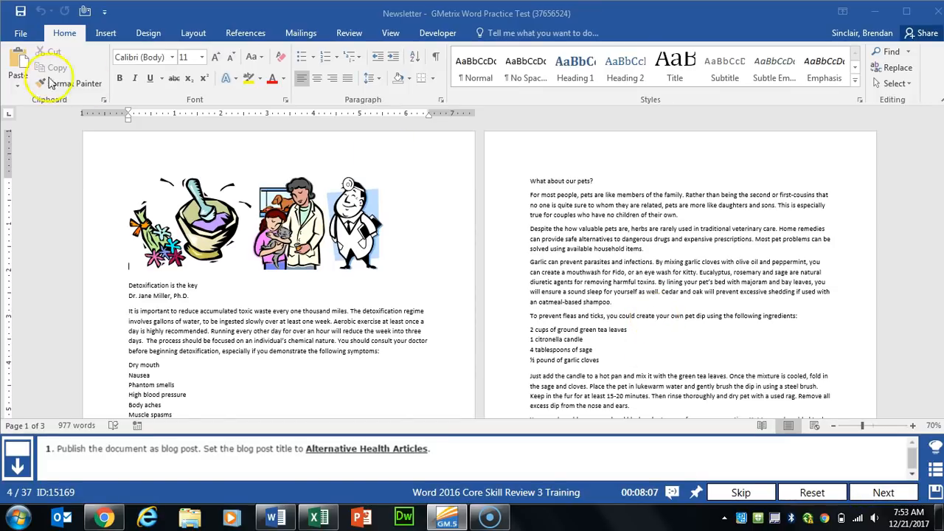
Step: Create a blog post from the Newsletter via Share > Post to Blog, registering later
{"action": "left_click", "coordinate": [21, 33]}
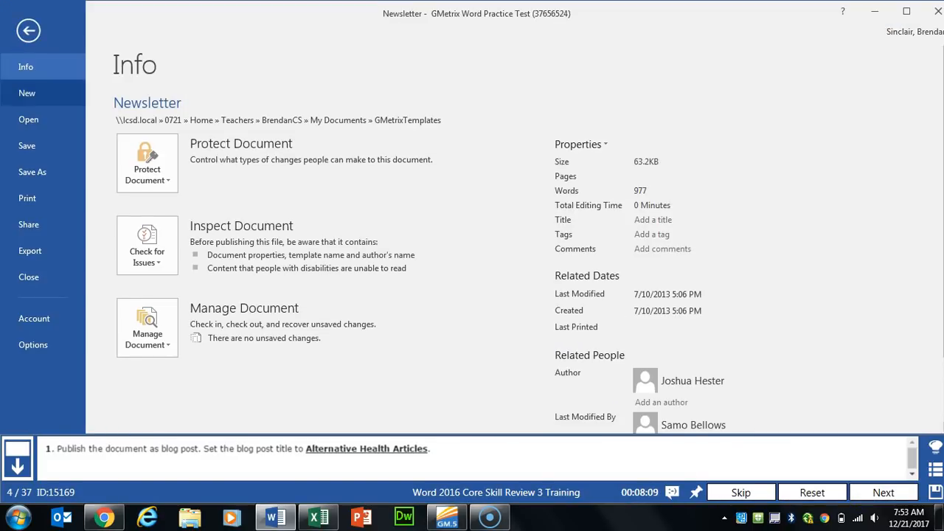
{"action": "left_click", "coordinate": [37, 226]}
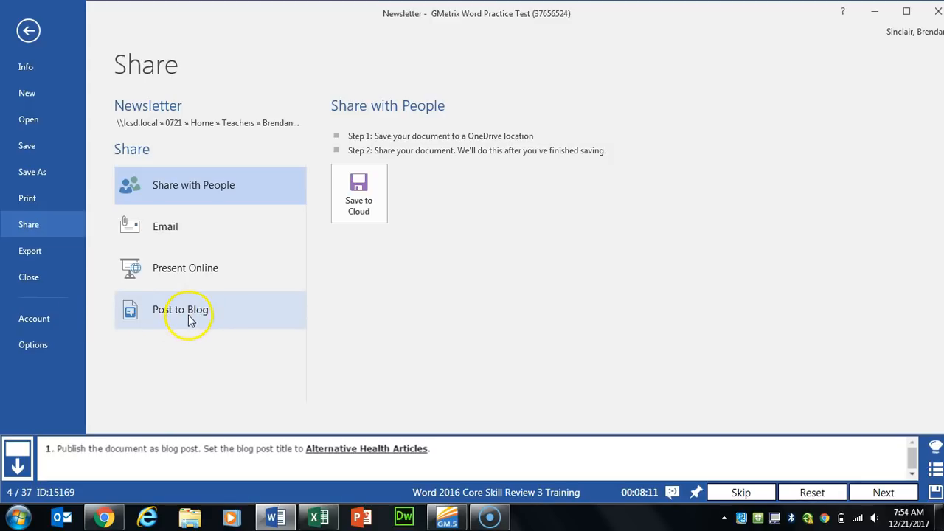
{"action": "left_click", "coordinate": [259, 306]}
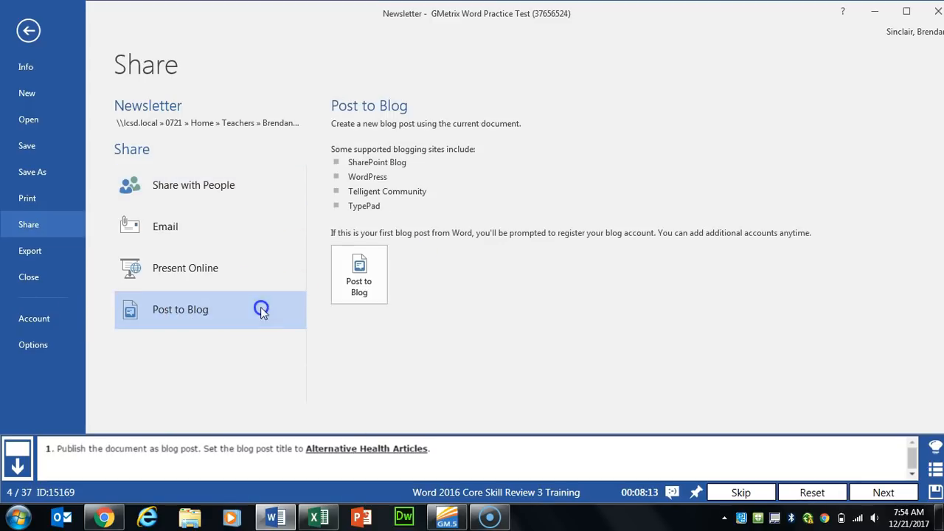
{"action": "left_click", "coordinate": [383, 301]}
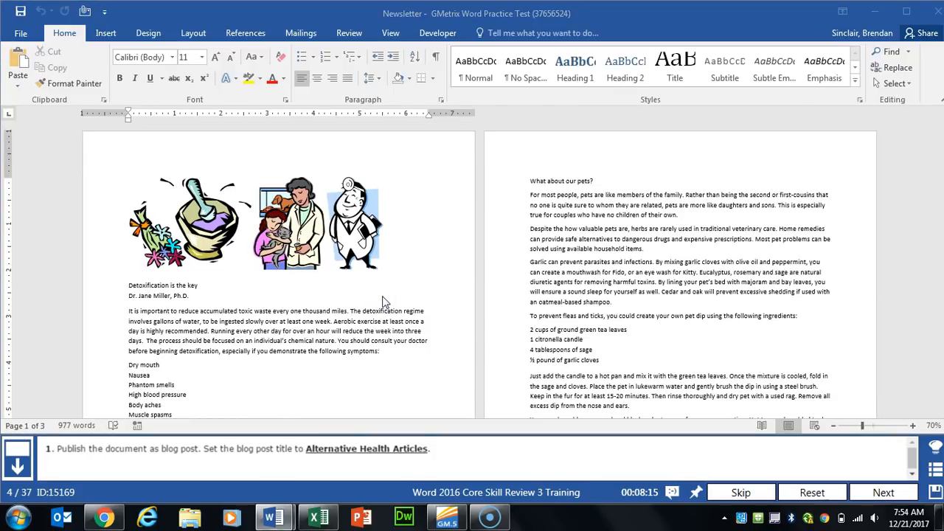
{"action": "left_click", "coordinate": [554, 260]}
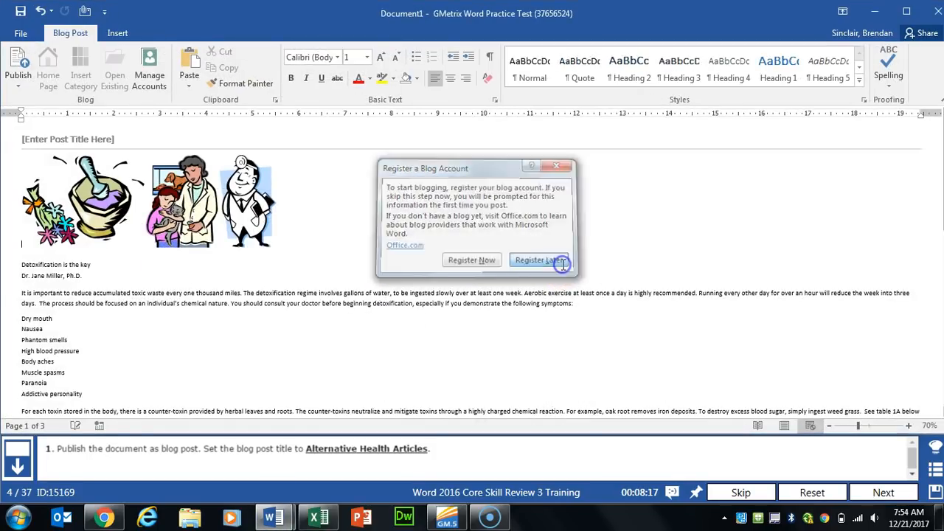
Step: Title the blog post 'Alternative Health Articles'
{"action": "left_click", "coordinate": [74, 139]}
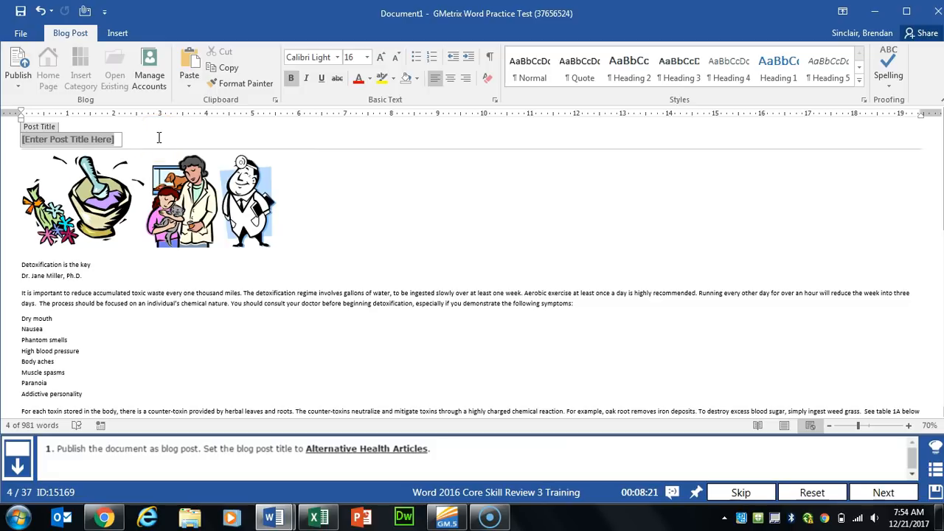
{"action": "type", "text": "Alternative Health Articles"}
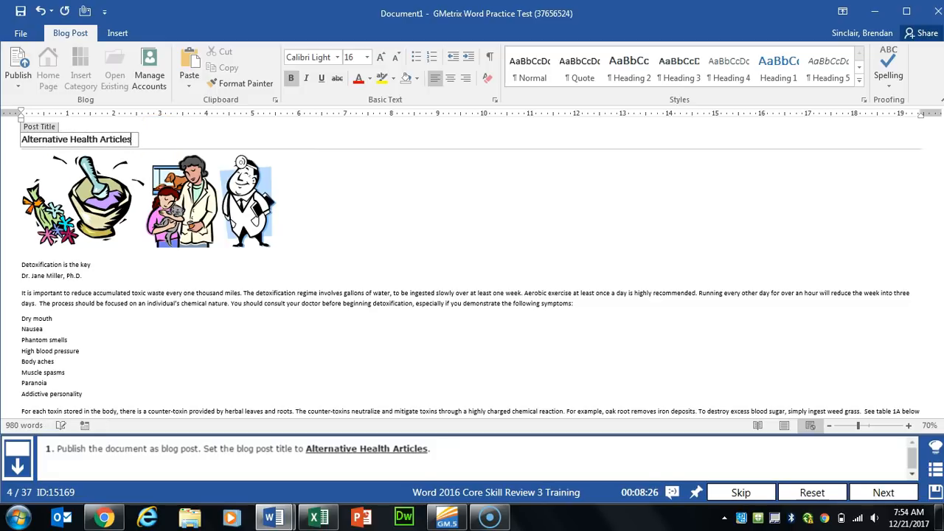
{"action": "left_click", "coordinate": [354, 203]}
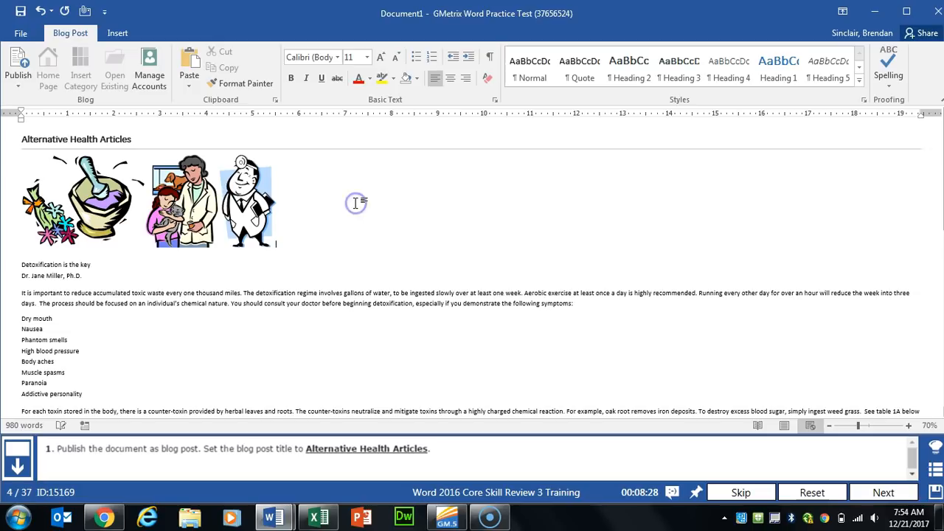
{"action": "left_click", "coordinate": [873, 491]}
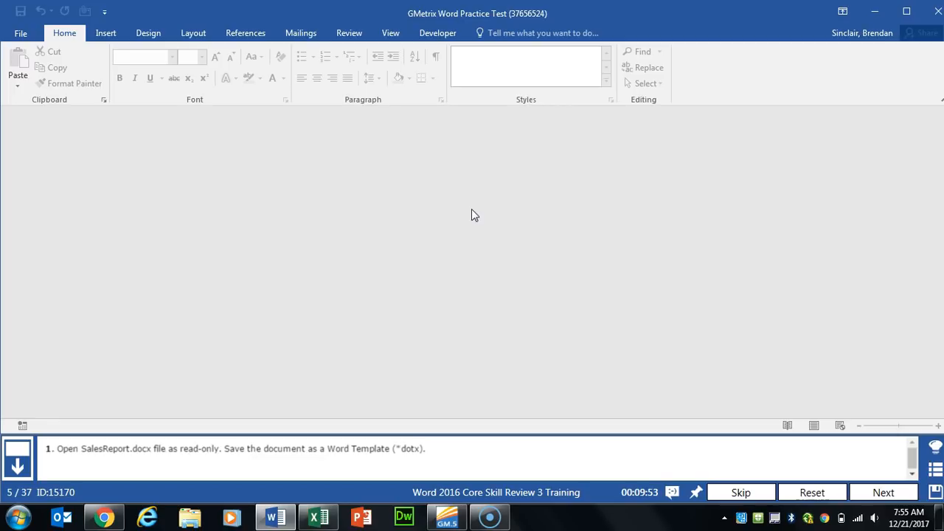
Step: Browse This PC to GMetrixTemplates and open SalesReport using Open Read-Only
{"action": "left_click", "coordinate": [21, 33]}
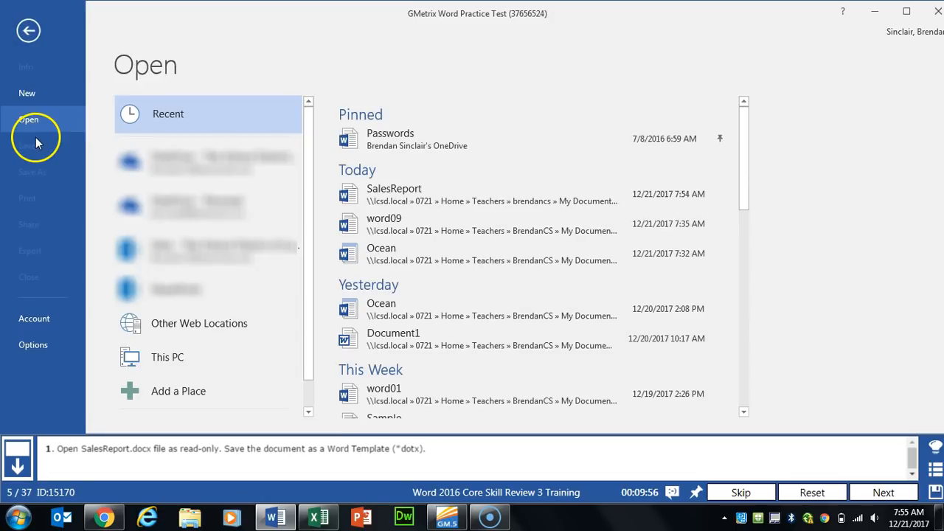
{"action": "left_click", "coordinate": [164, 361]}
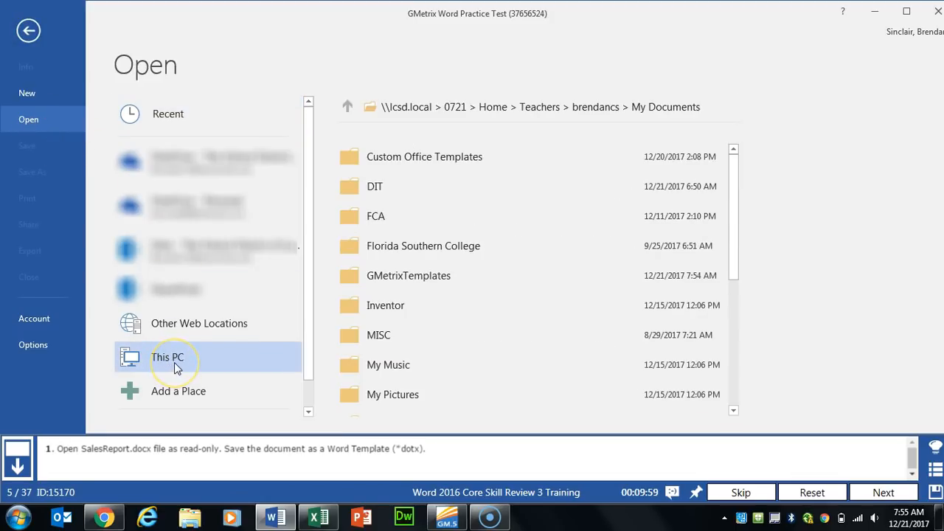
{"action": "left_click", "coordinate": [159, 362]}
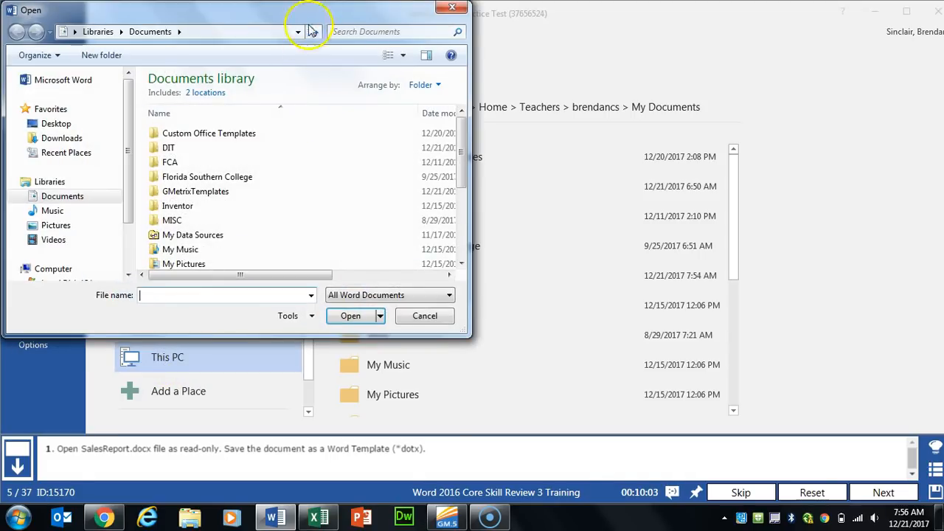
{"action": "left_click_drag", "start_coordinate": [269, 10], "coordinate": [475, 21]}
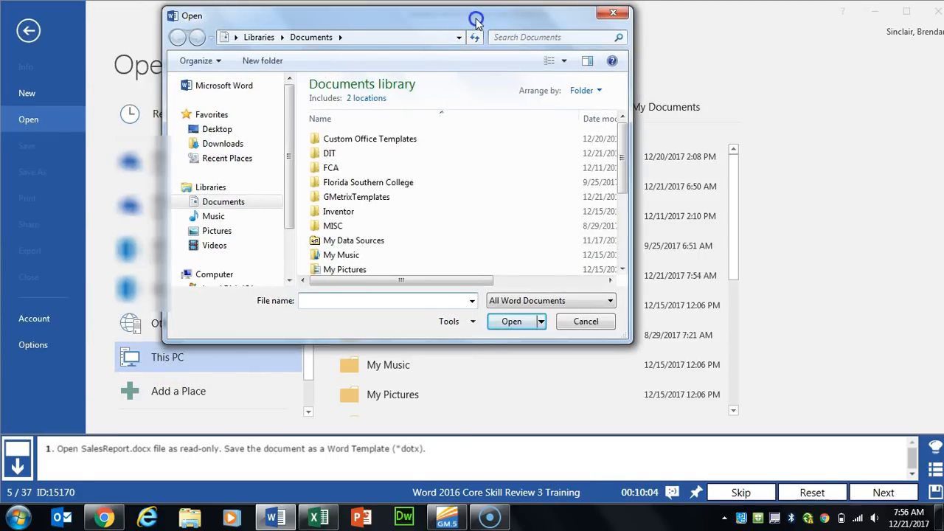
{"action": "double_click", "coordinate": [356, 199]}
{"action": "left_click", "coordinate": [359, 144]}
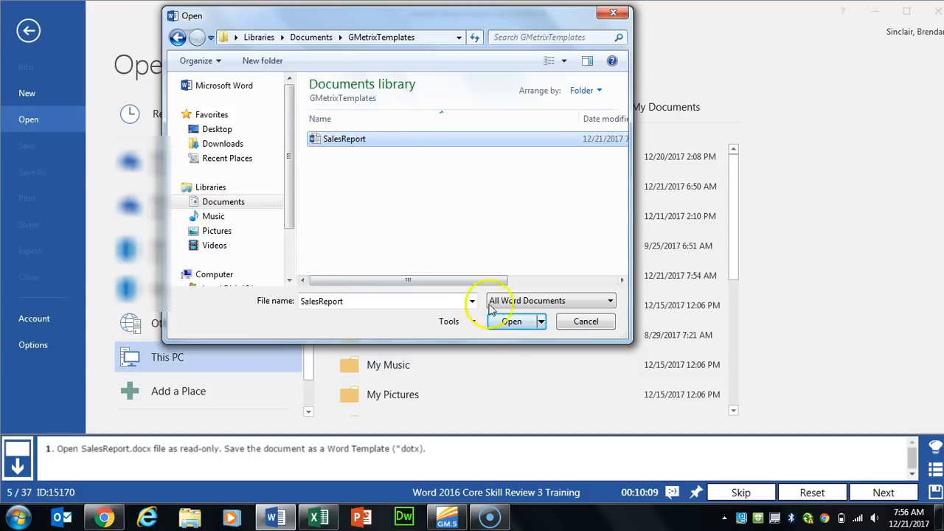
{"action": "left_click", "coordinate": [541, 322]}
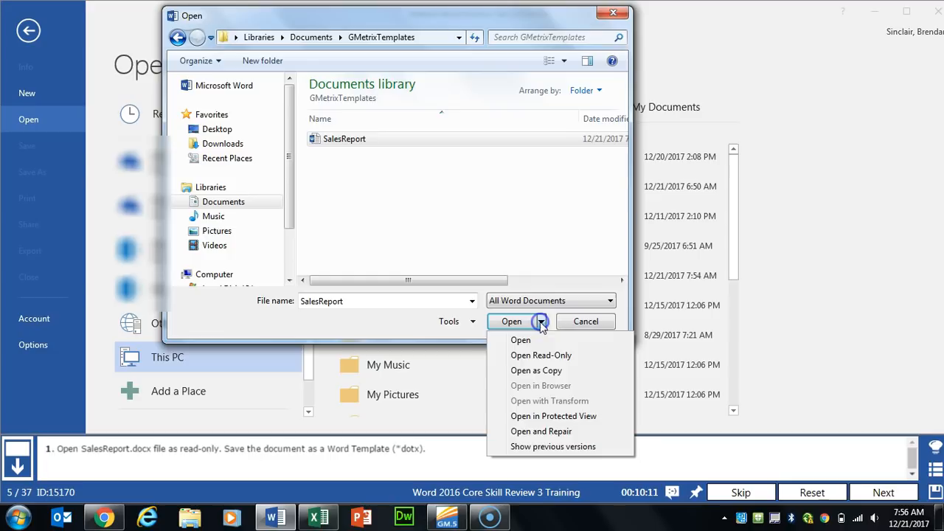
{"action": "left_click", "coordinate": [572, 358]}
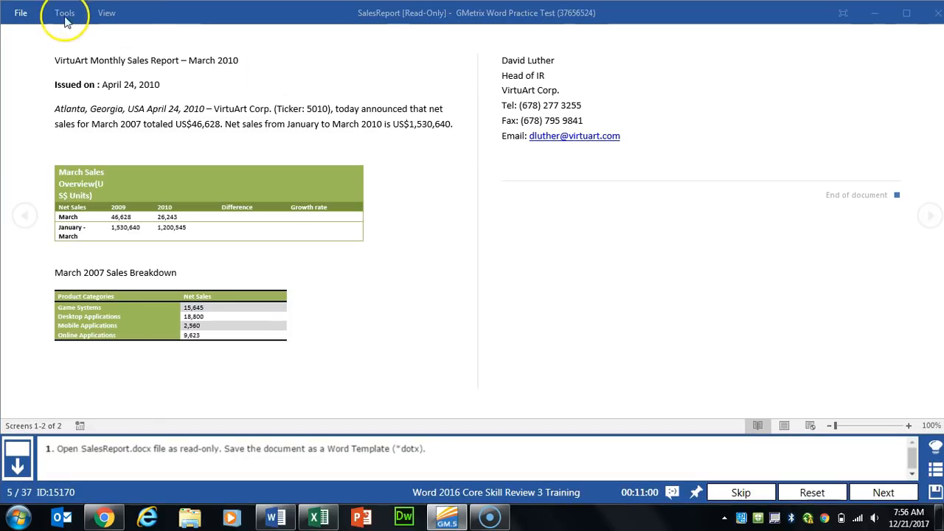
Step: Save SalesReport in the current folder with the Word Template file type
{"action": "left_click", "coordinate": [25, 18]}
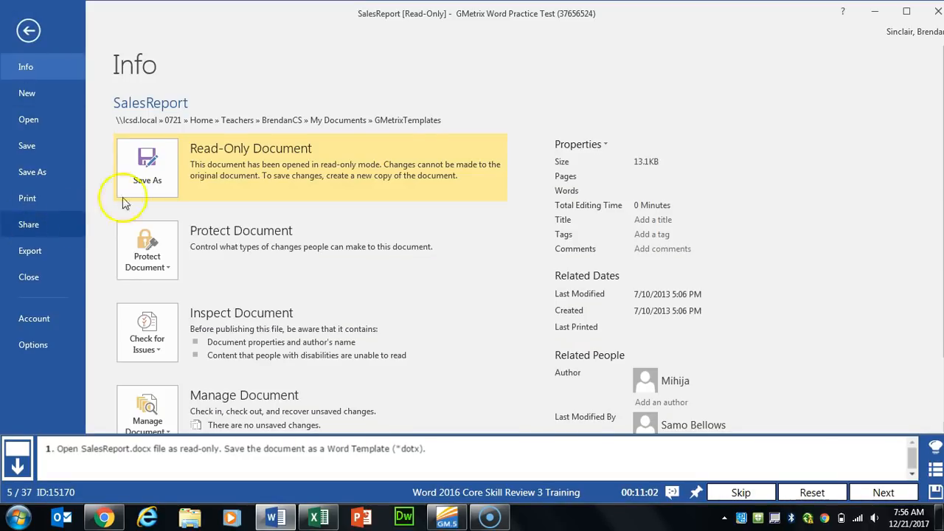
{"action": "left_click", "coordinate": [156, 180]}
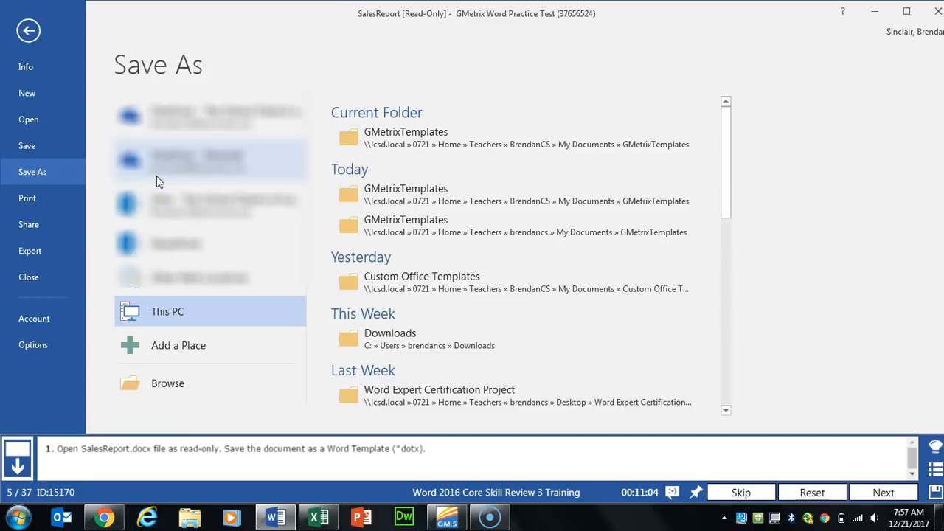
{"action": "left_click", "coordinate": [488, 144]}
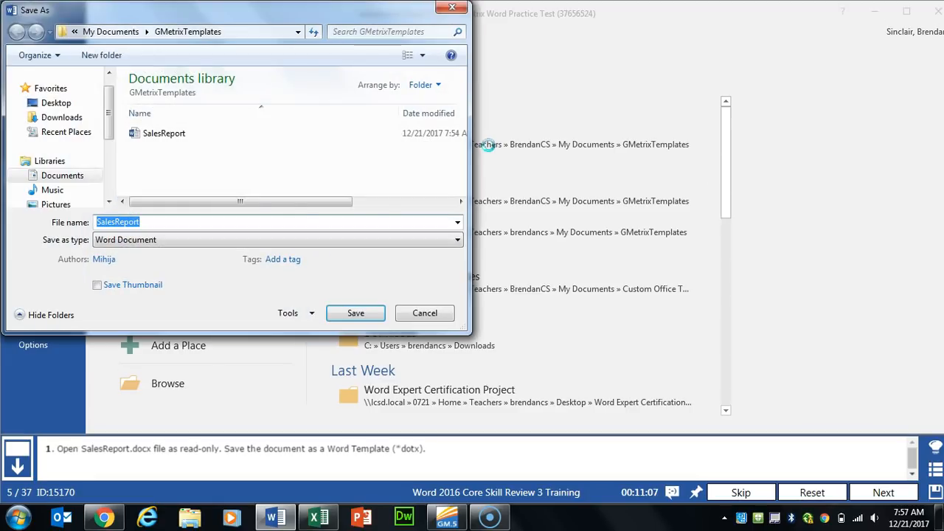
{"action": "left_click", "coordinate": [147, 242]}
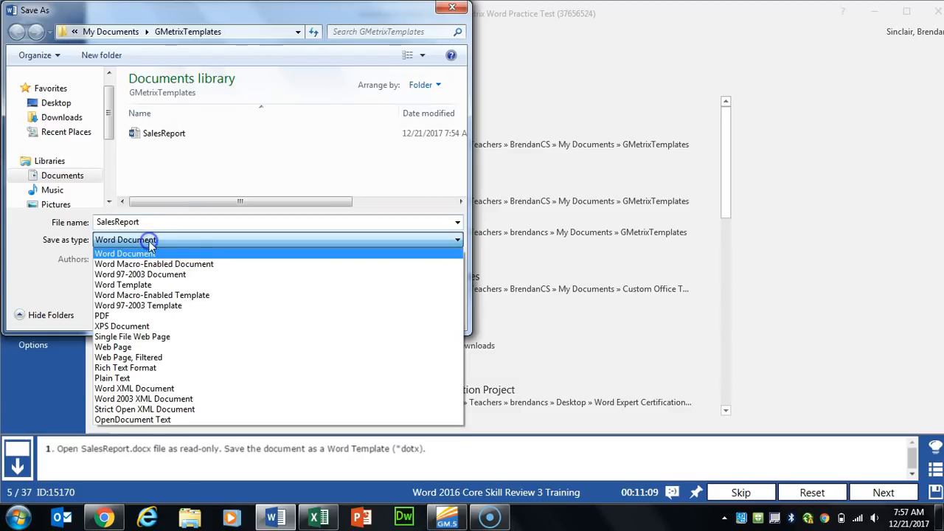
{"action": "left_click", "coordinate": [174, 286]}
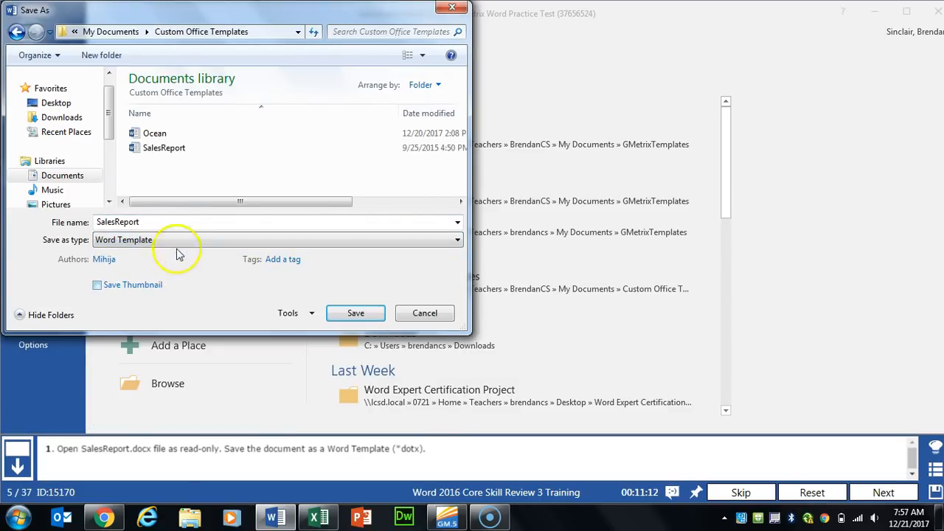
{"action": "left_click", "coordinate": [356, 313]}
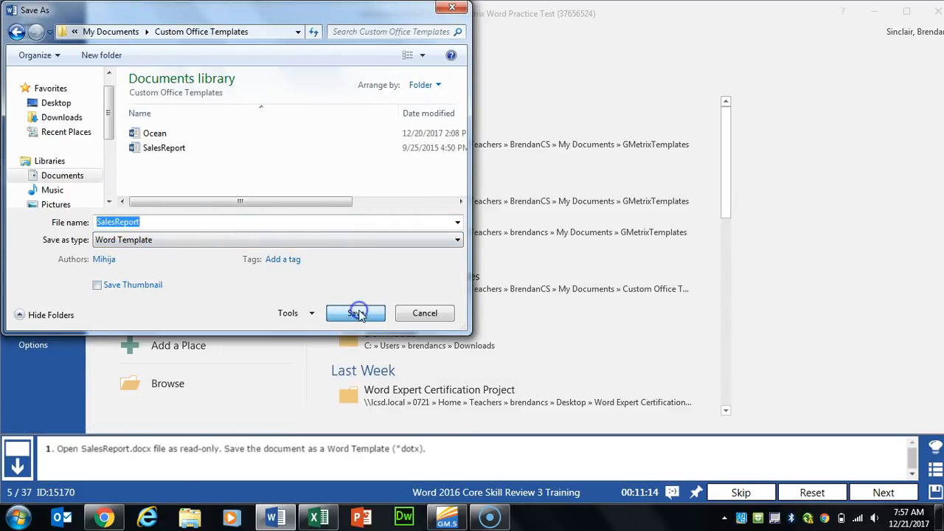
{"action": "left_click", "coordinate": [884, 492]}
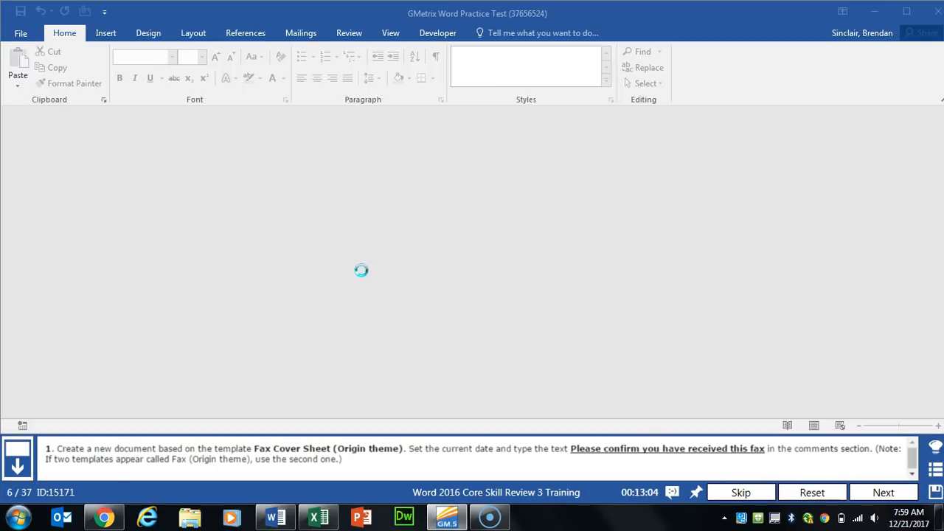
Step: Create a new document from the online 'fax cover sheet origin' template
{"action": "left_click", "coordinate": [21, 32]}
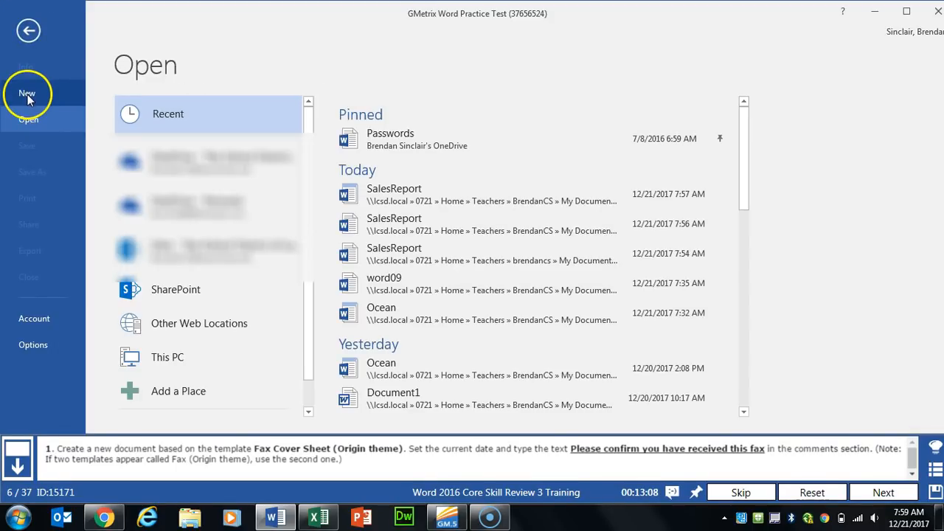
{"action": "left_click", "coordinate": [27, 94]}
{"action": "left_click", "coordinate": [236, 116]}
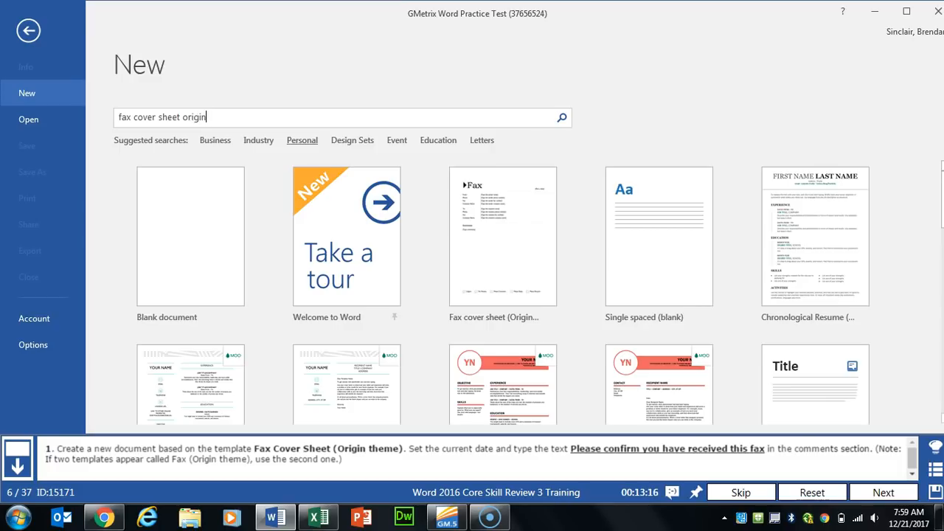
{"action": "key", "text": "Return"}
{"action": "double_click", "coordinate": [195, 225]}
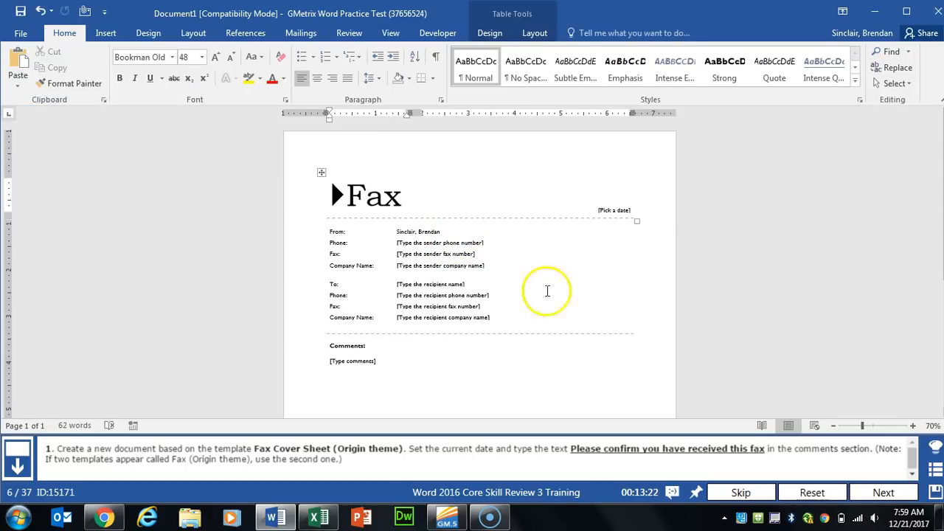
Step: Date the fax 12/21/2017 and add the comment 'Please confirm you have received this fax'
{"action": "left_click", "coordinate": [622, 210]}
{"action": "left_click", "coordinate": [643, 214]}
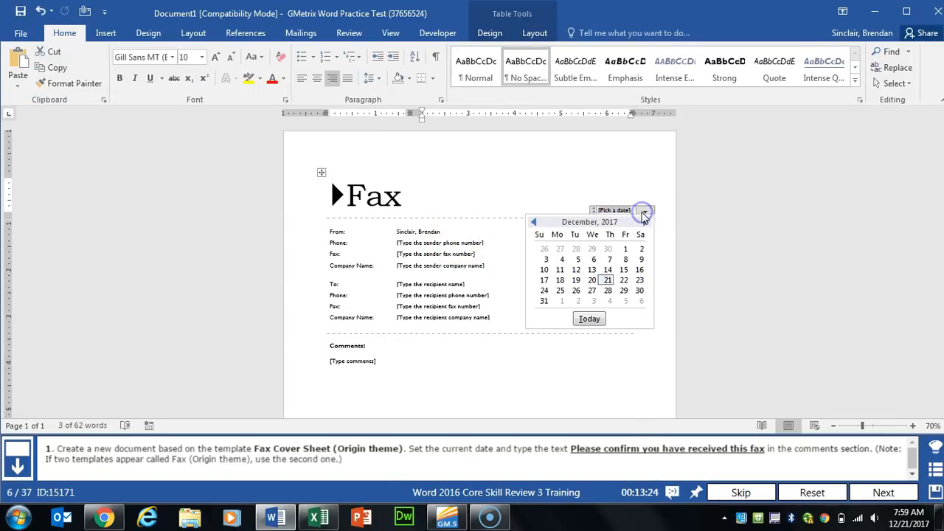
{"action": "left_click", "coordinate": [607, 280]}
{"action": "left_click", "coordinate": [352, 361]}
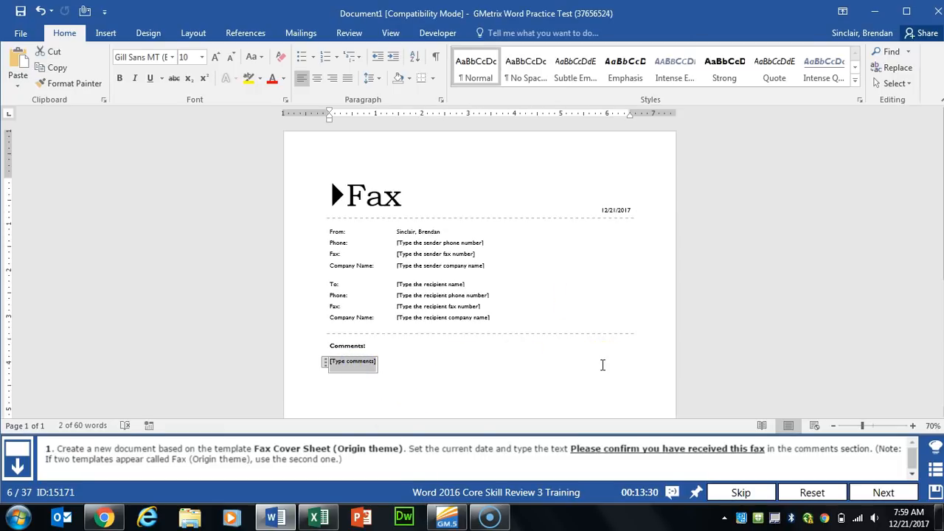
{"action": "type", "text": "Please confirm you have received this fax"}
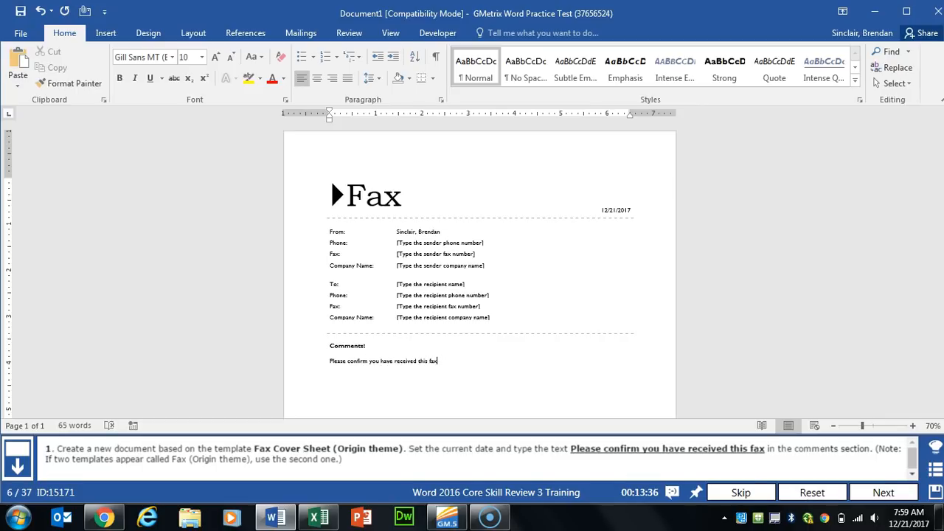
{"action": "left_click", "coordinate": [879, 493]}
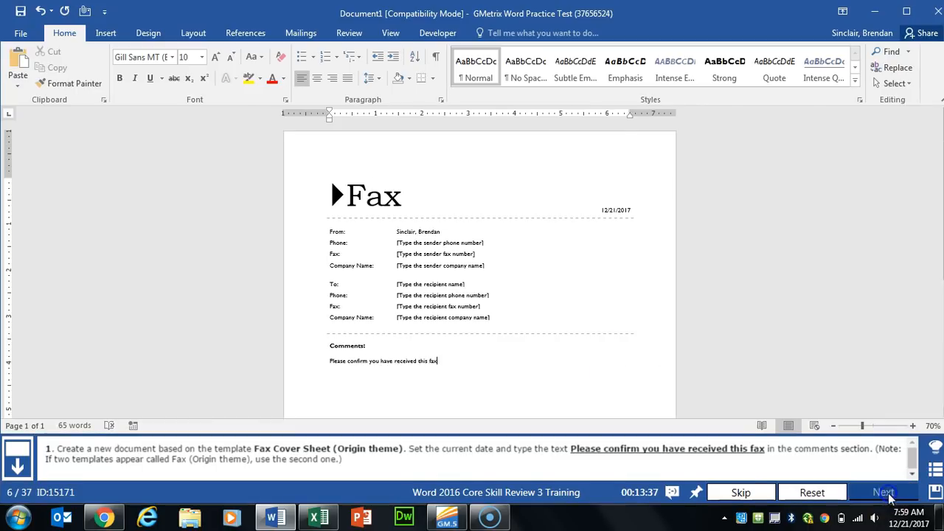
Step: Apply strikethrough and Red font colour to the CSMA/CD latency sentence
{"action": "scroll", "coordinate": [302, 208], "scroll_direction": "down", "scroll_amount": 2}
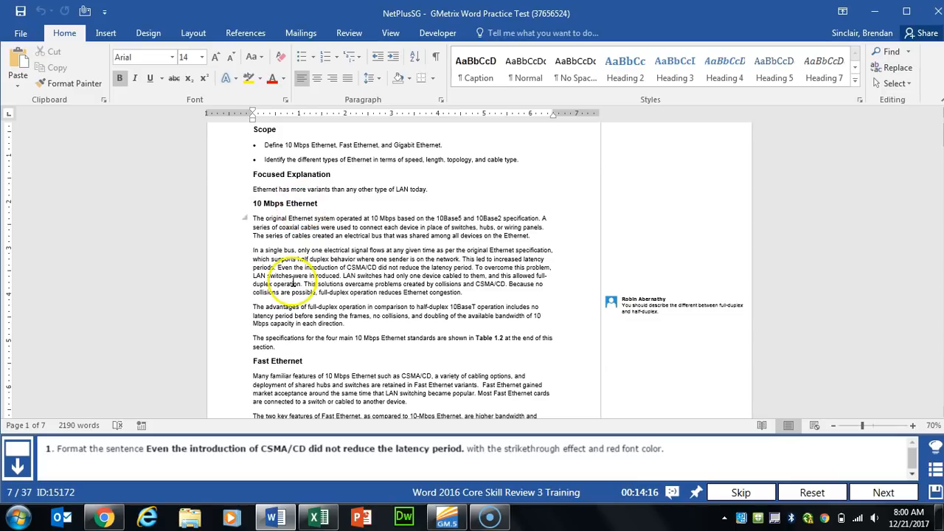
{"action": "left_click_drag", "start_coordinate": [277, 268], "coordinate": [473, 268]}
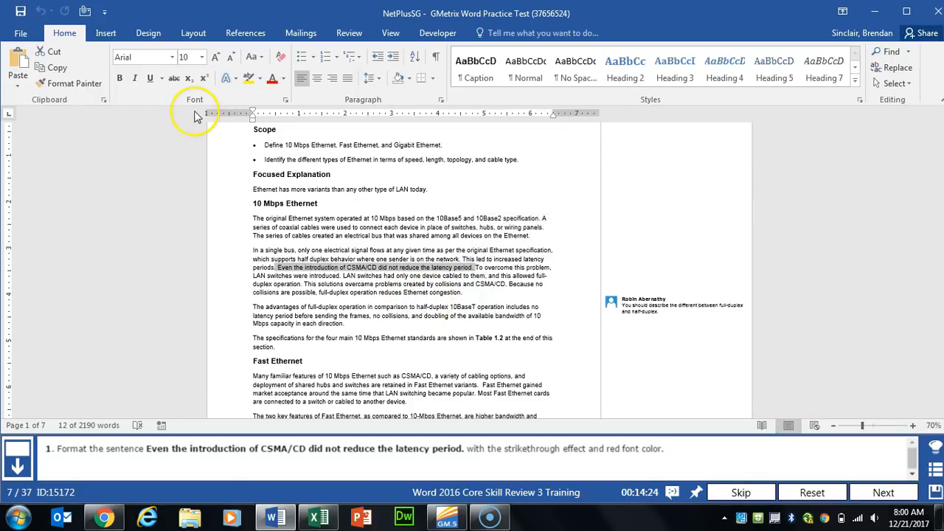
{"action": "left_click", "coordinate": [175, 82]}
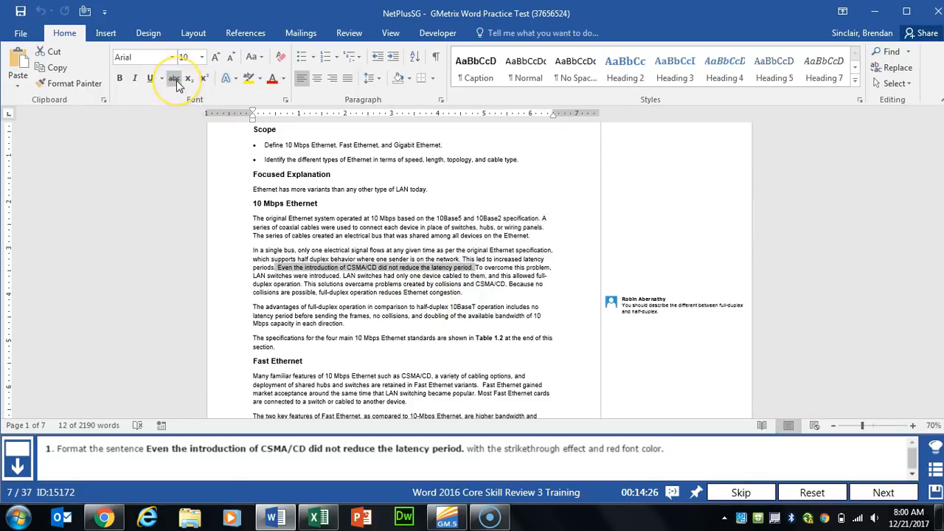
{"action": "left_click", "coordinate": [176, 80]}
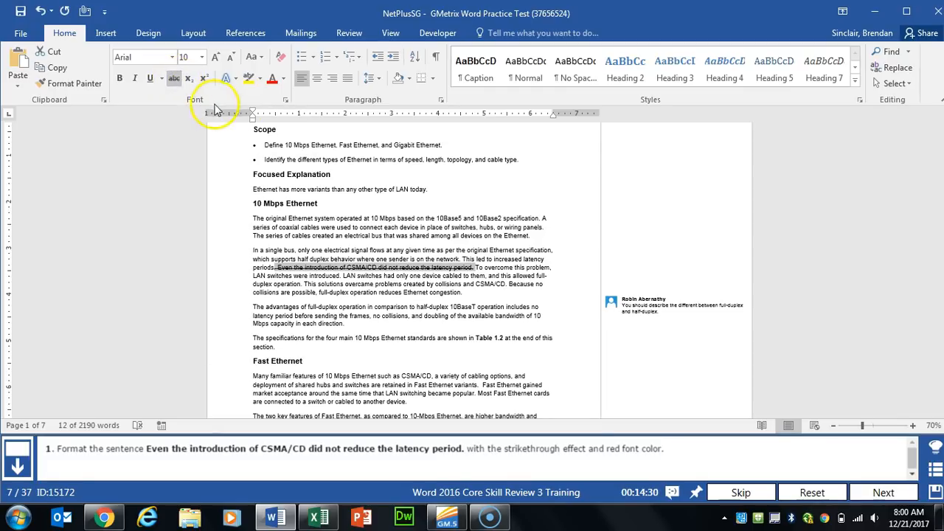
{"action": "left_click", "coordinate": [284, 204]}
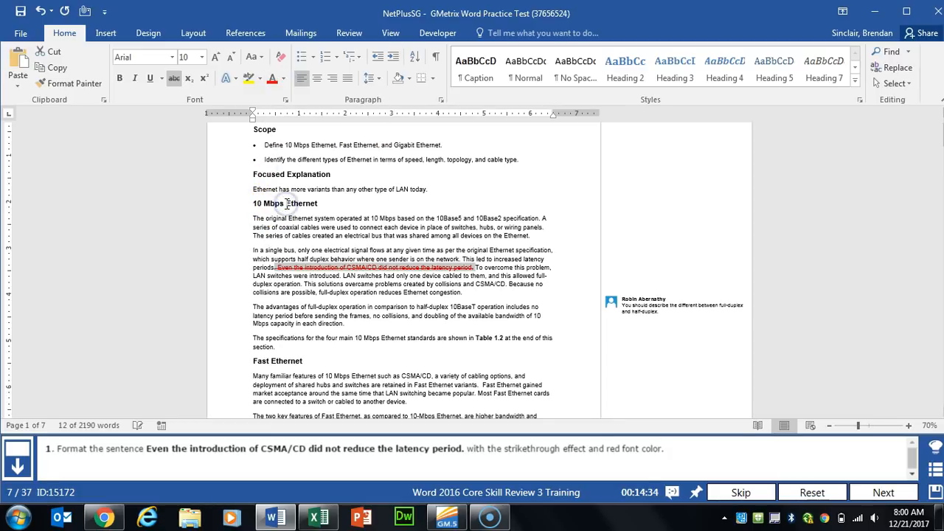
{"action": "left_click", "coordinate": [881, 492]}
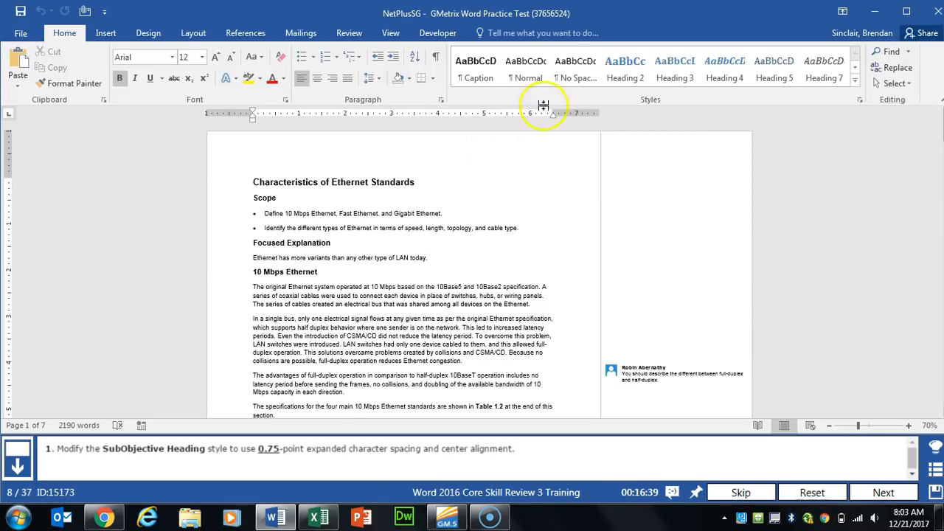
Step: Open Modify Style for SubObjective Heading from the Styles list
{"action": "left_click", "coordinate": [855, 67]}
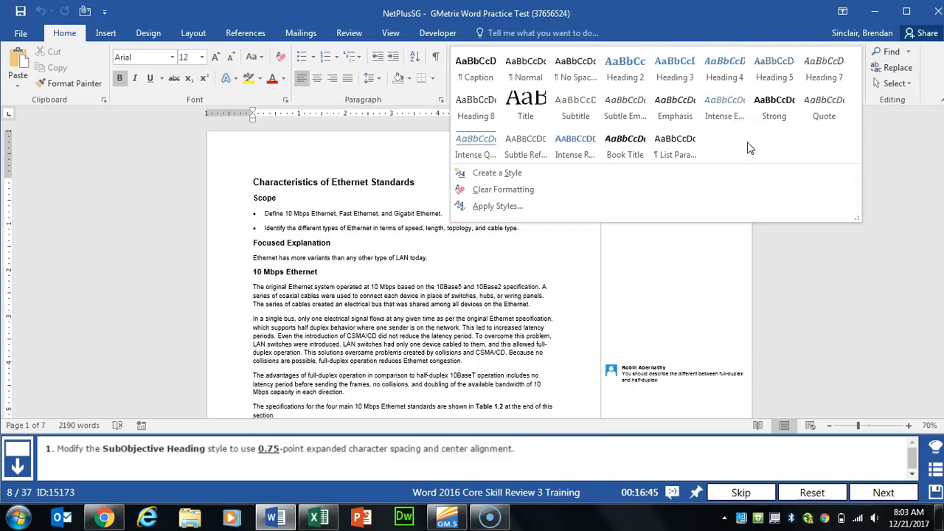
{"action": "left_click", "coordinate": [738, 20]}
{"action": "left_click", "coordinate": [860, 100]}
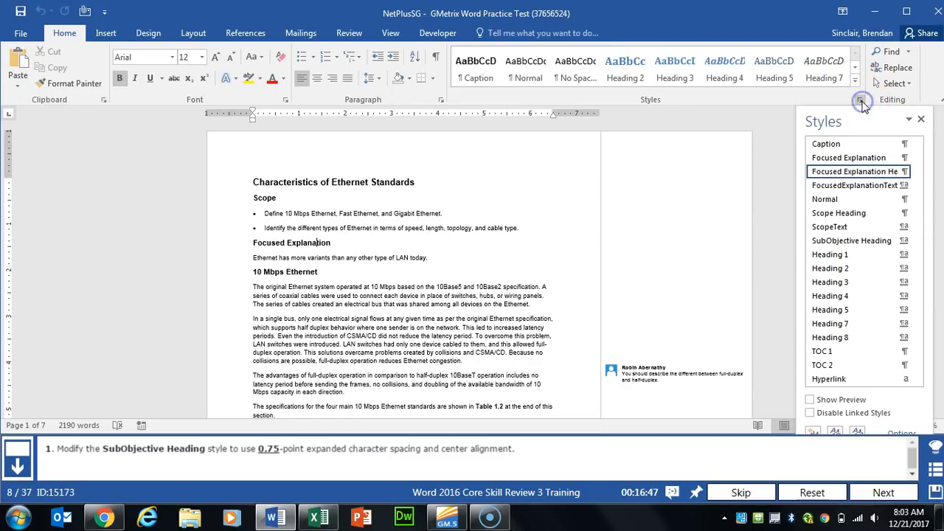
{"action": "mouse_move", "coordinate": [854, 246]}
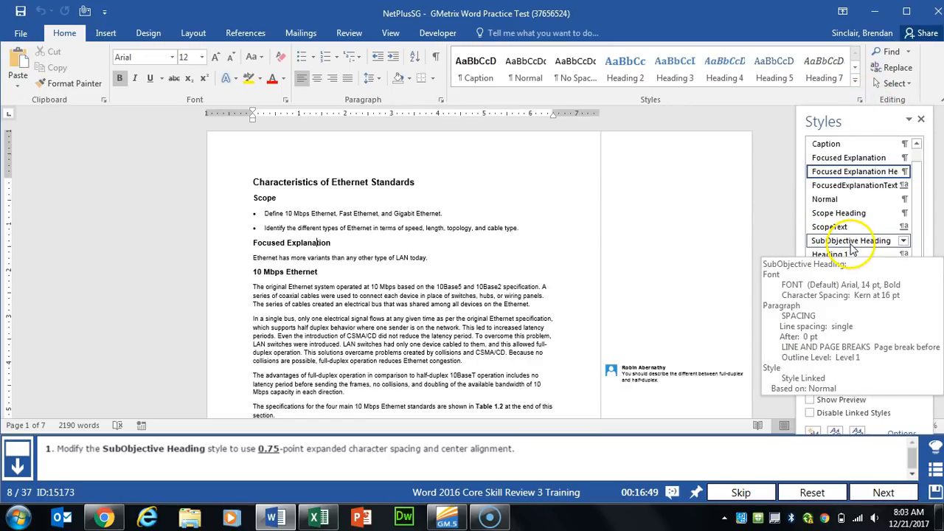
{"action": "left_click", "coordinate": [903, 241]}
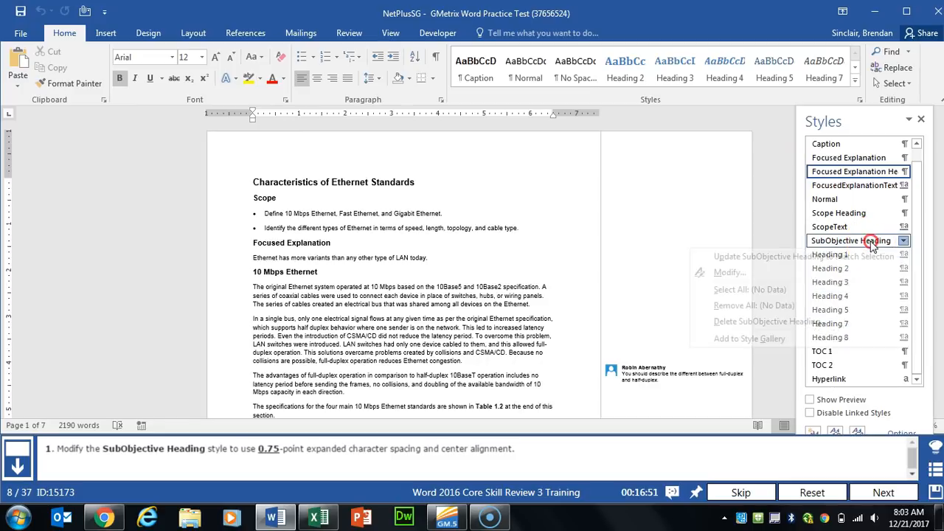
{"action": "left_click", "coordinate": [742, 276]}
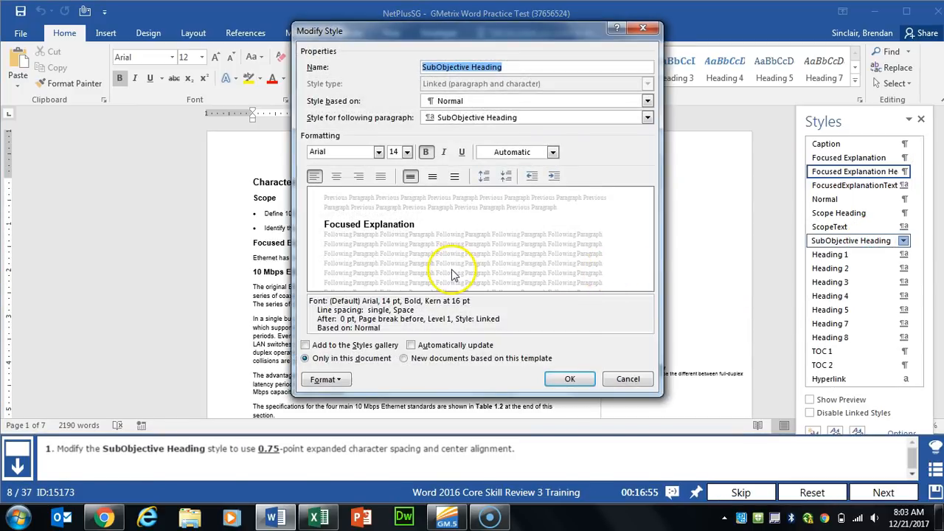
Step: Expand the style's character spacing by 0.75 pt and center-align it
{"action": "left_click", "coordinate": [329, 380]}
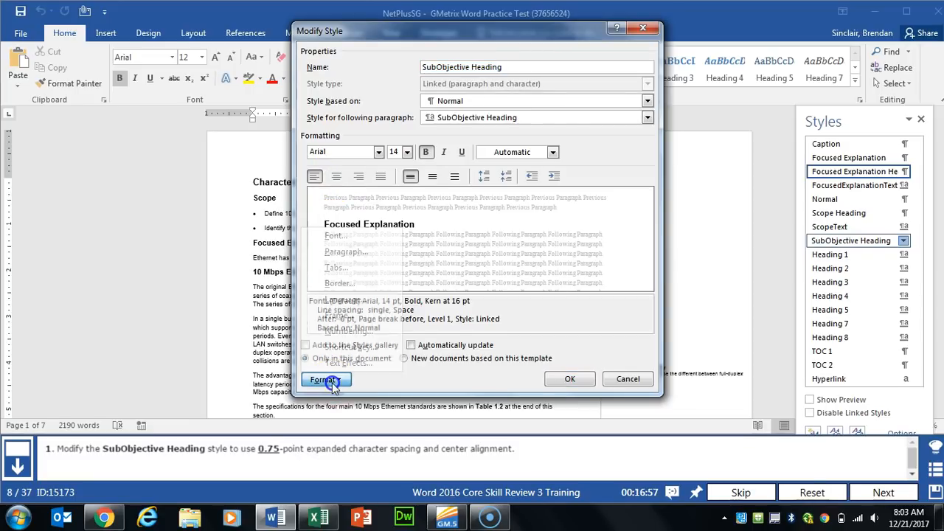
{"action": "left_click", "coordinate": [354, 237]}
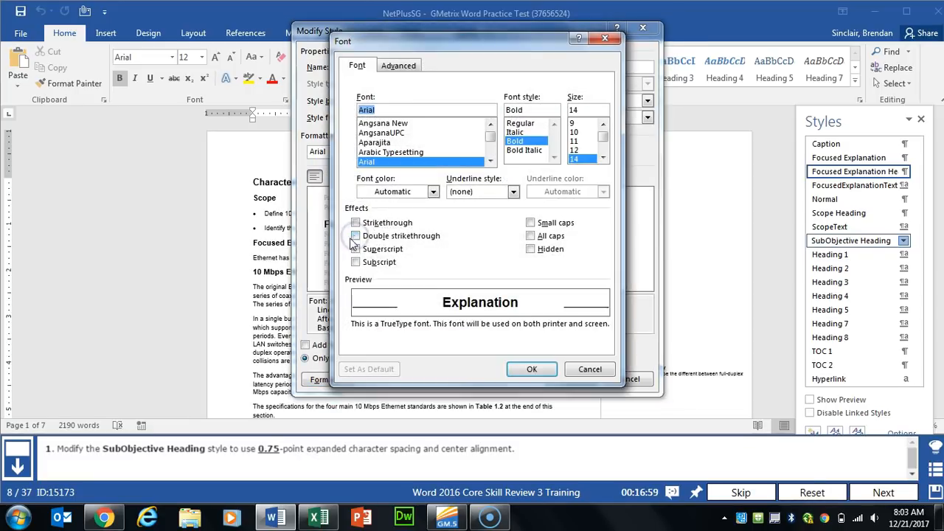
{"action": "left_click", "coordinate": [410, 67]}
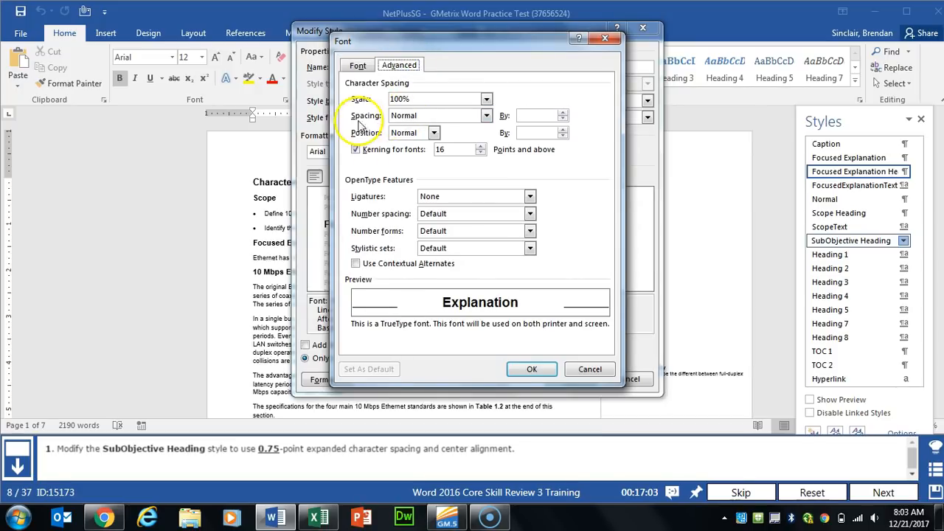
{"action": "left_click", "coordinate": [453, 118]}
{"action": "left_click", "coordinate": [426, 139]}
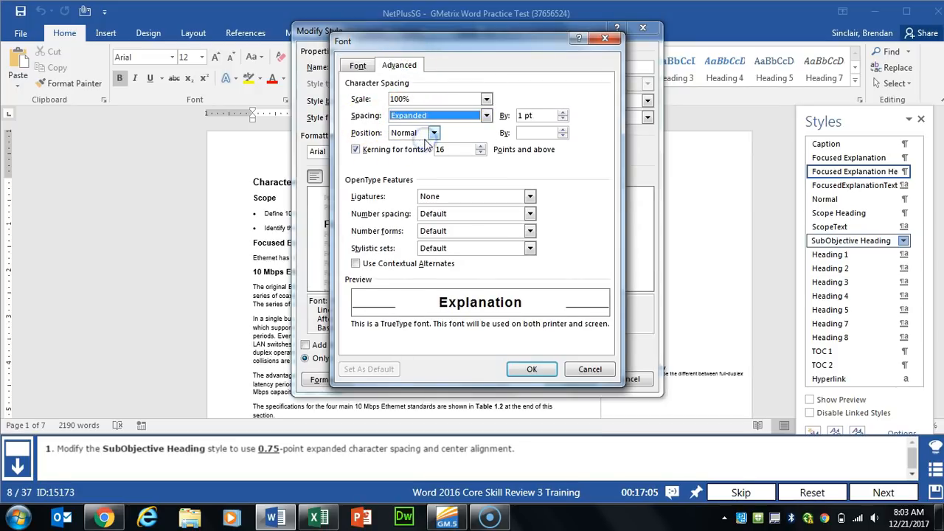
{"action": "left_click", "coordinate": [527, 116]}
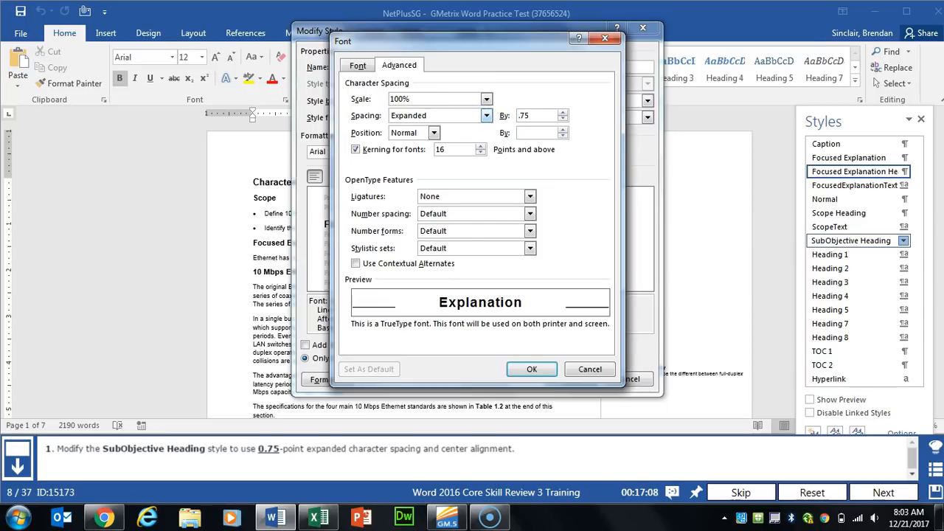
{"action": "left_click", "coordinate": [532, 369]}
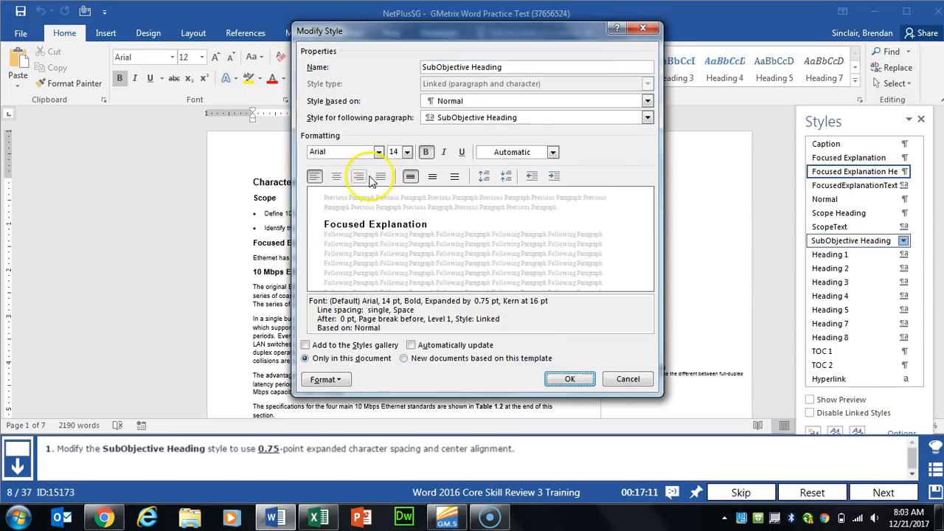
{"action": "left_click", "coordinate": [336, 178]}
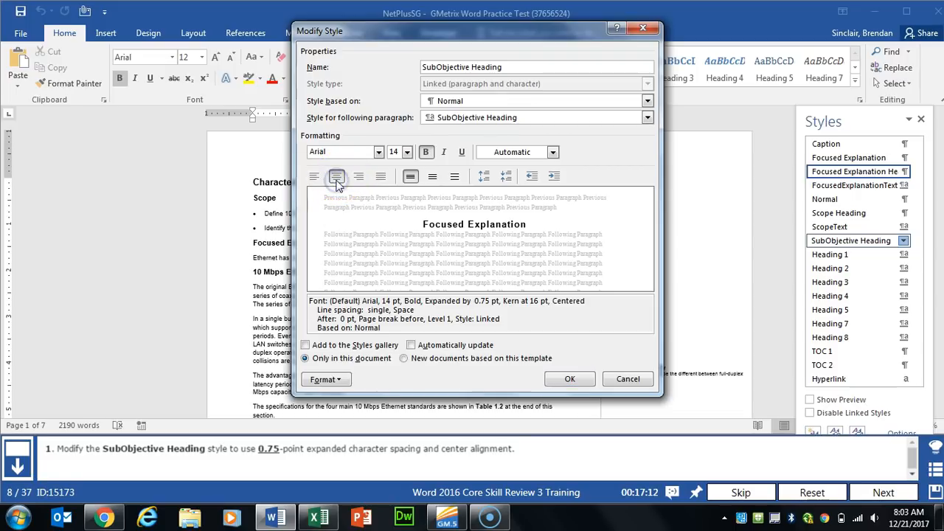
{"action": "left_click", "coordinate": [566, 378]}
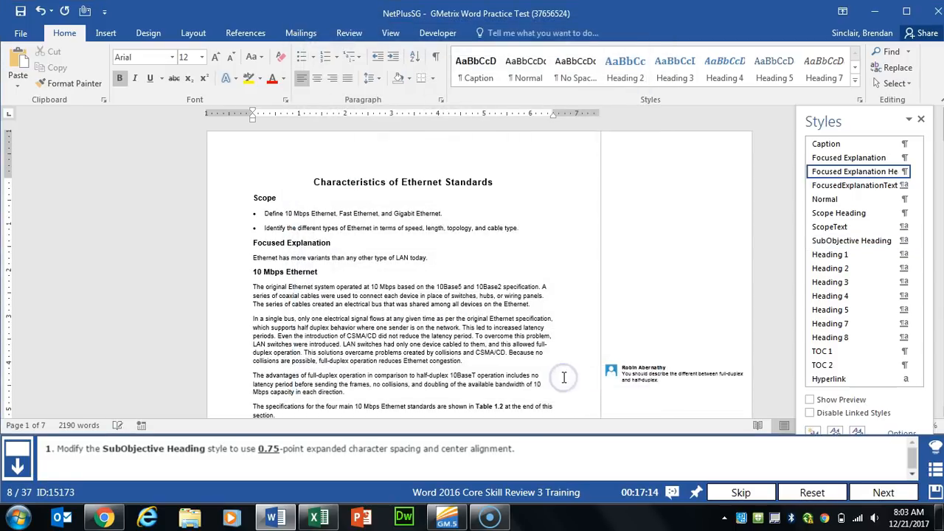
{"action": "left_click", "coordinate": [882, 493]}
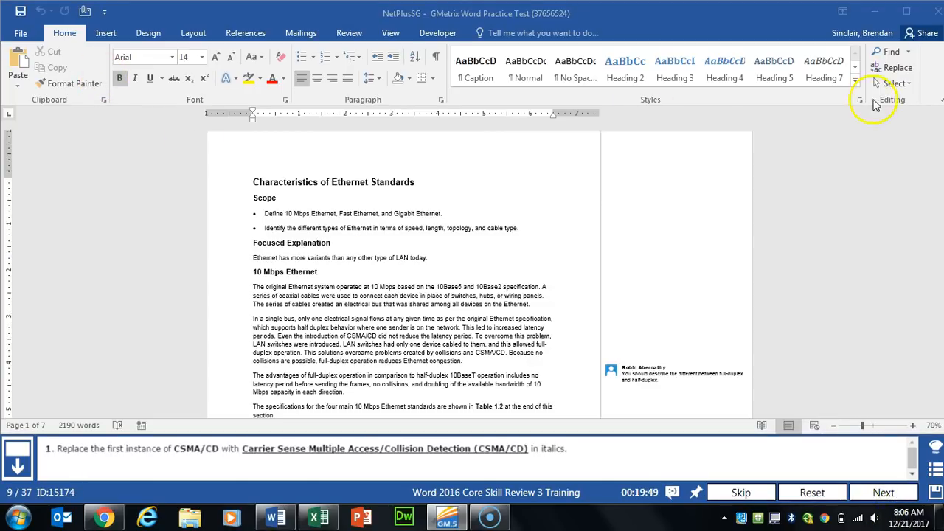
Step: Set up Replace: CSMA/CD with italic 'Carrier Sense Multiple Access/Collision Detection (CSMA/CD)'
{"action": "left_click", "coordinate": [896, 70]}
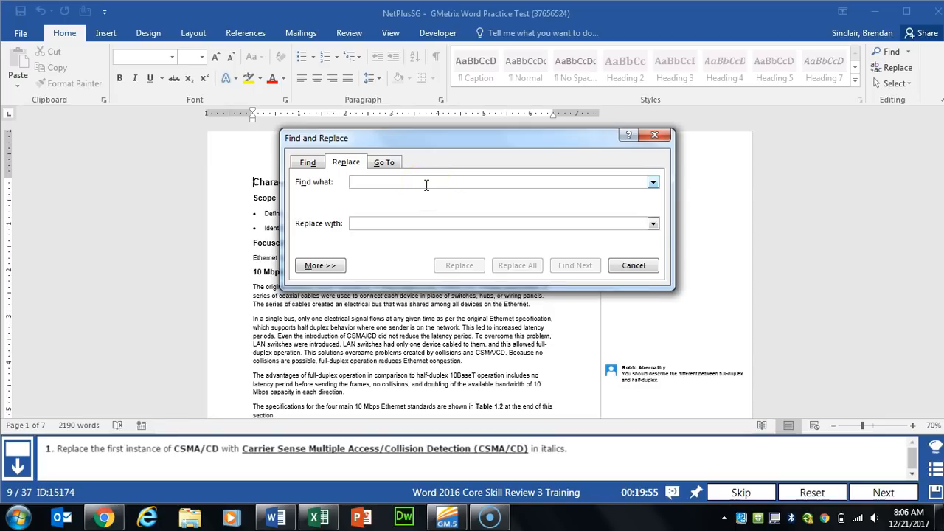
{"action": "type", "text": "CM"}
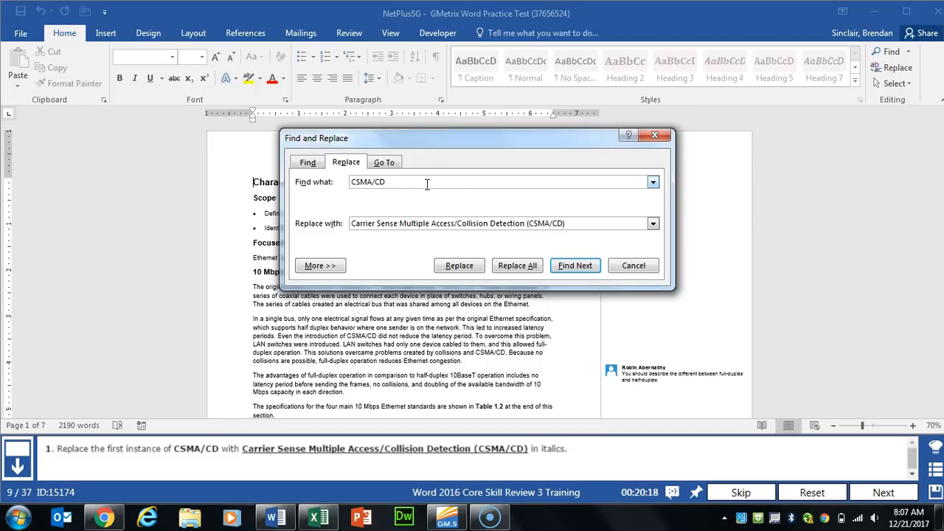
{"action": "left_click", "coordinate": [320, 265]}
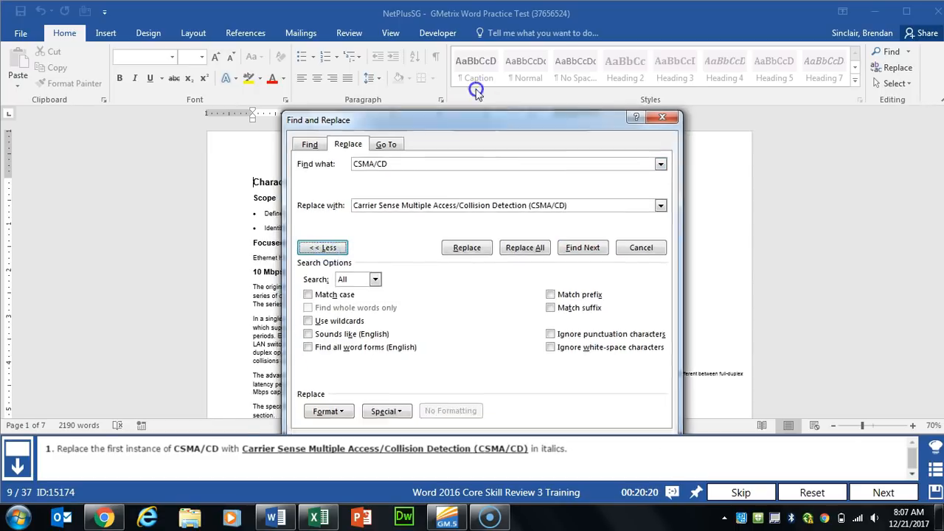
{"action": "left_click", "coordinate": [333, 363]}
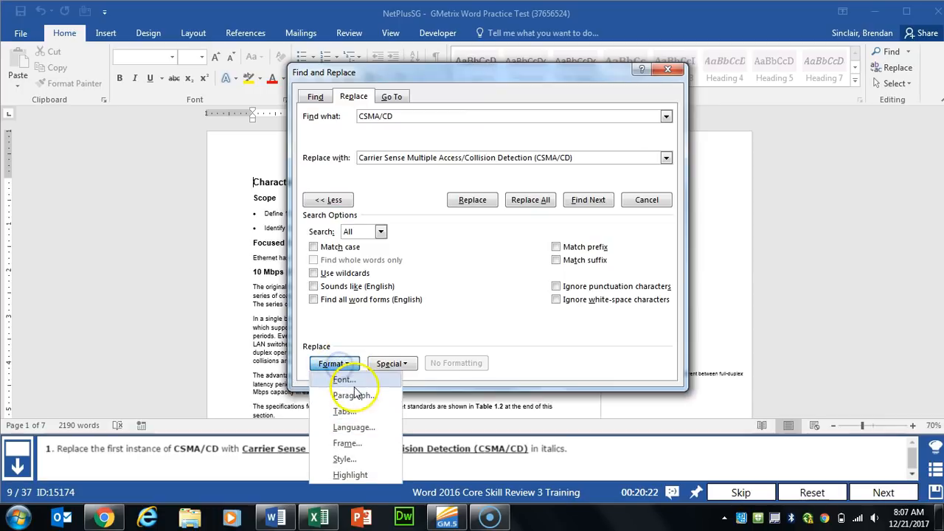
{"action": "left_click", "coordinate": [344, 379]}
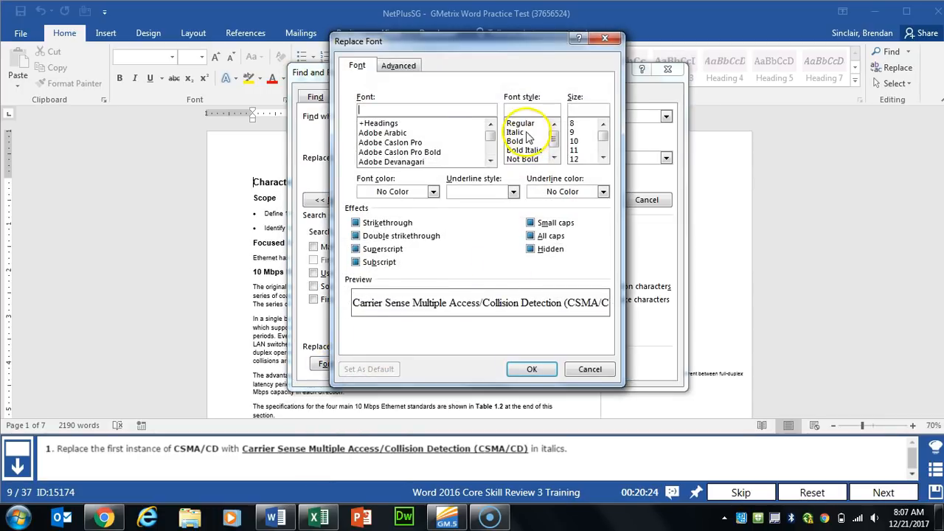
{"action": "left_click", "coordinate": [525, 133]}
{"action": "left_click", "coordinate": [531, 369]}
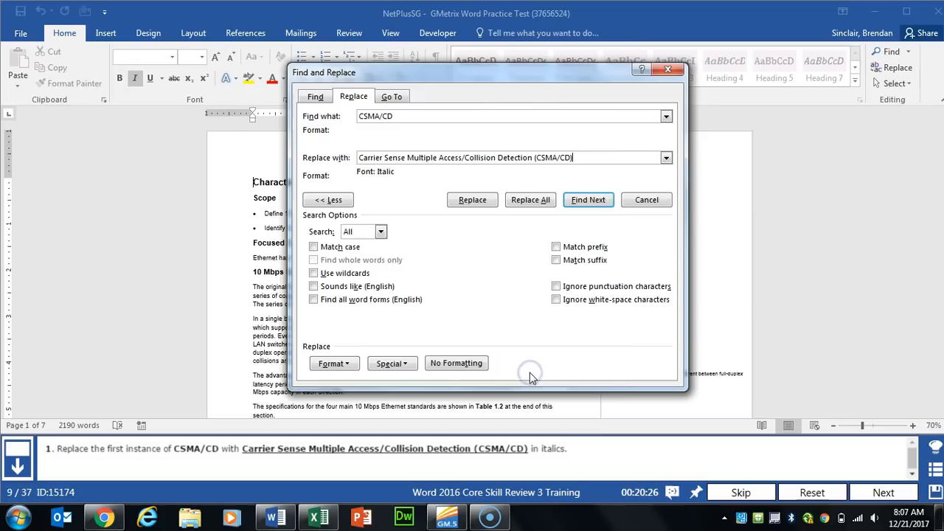
Step: Replace only the first CSMA/CD occurrence, then close the dialog
{"action": "left_click", "coordinate": [472, 200]}
{"action": "left_click", "coordinate": [479, 144]}
{"action": "left_click", "coordinate": [478, 144]}
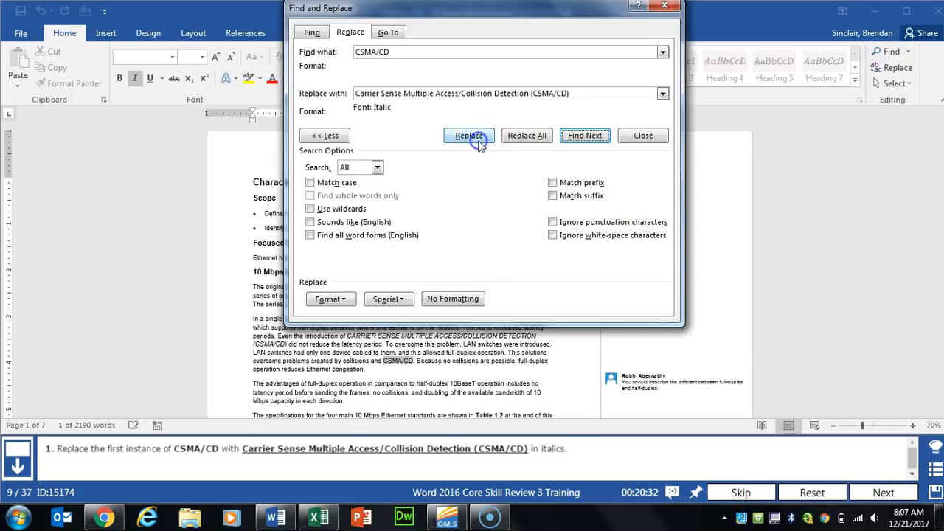
{"action": "left_click", "coordinate": [671, 9]}
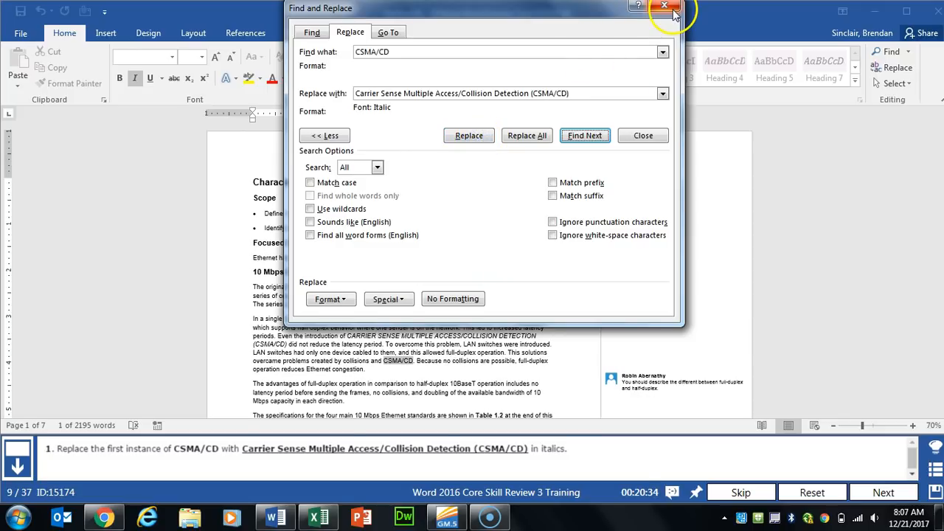
{"action": "left_click", "coordinate": [894, 490]}
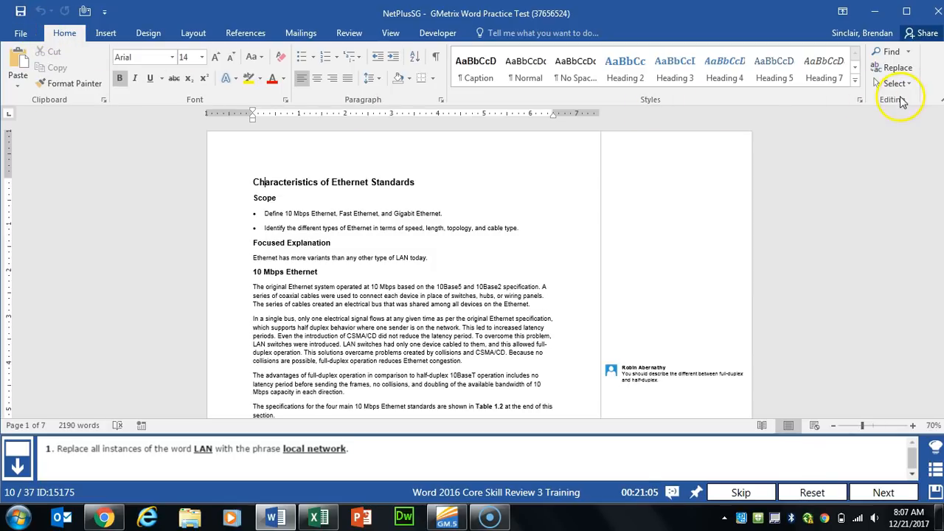
Step: Replace all nine occurrences of LAN with 'local network' and move on to the next task
{"action": "left_click", "coordinate": [900, 70]}
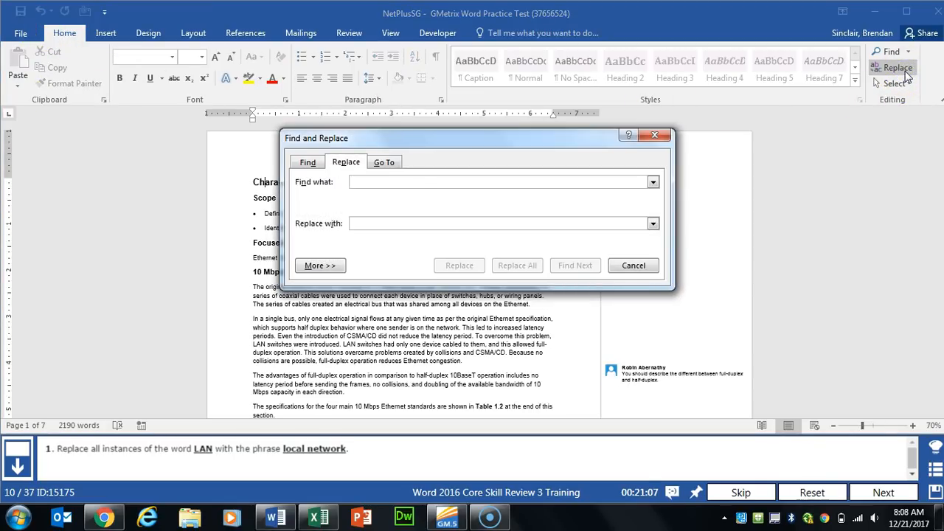
{"action": "type", "text": "La"}
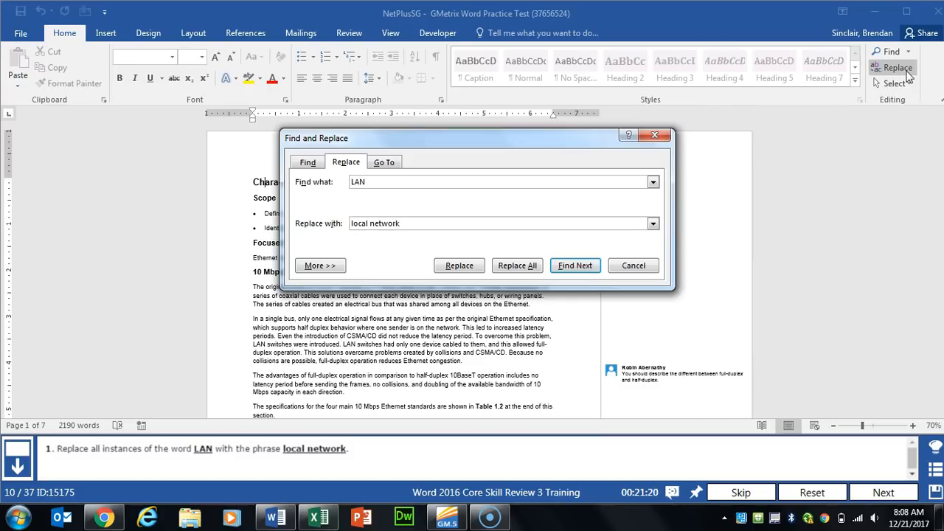
{"action": "left_click", "coordinate": [516, 267]}
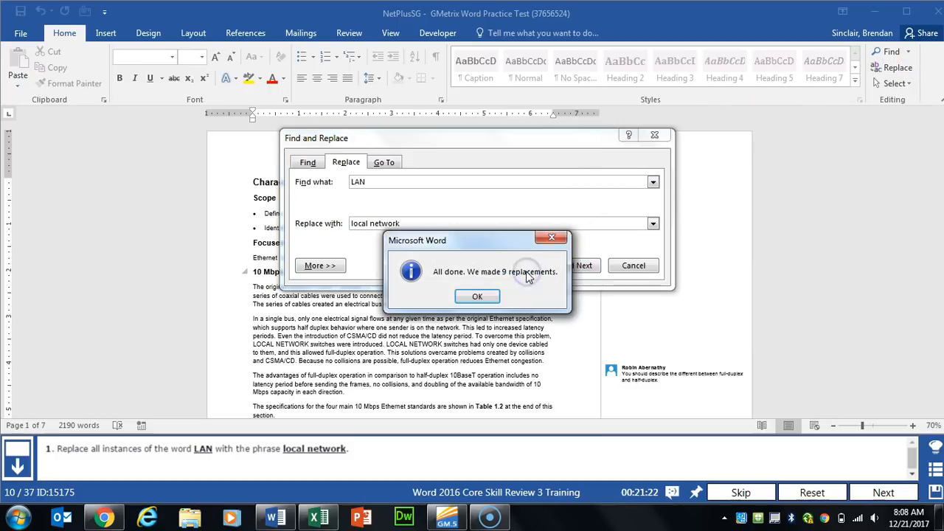
{"action": "left_click", "coordinate": [477, 296]}
{"action": "left_click", "coordinate": [638, 266]}
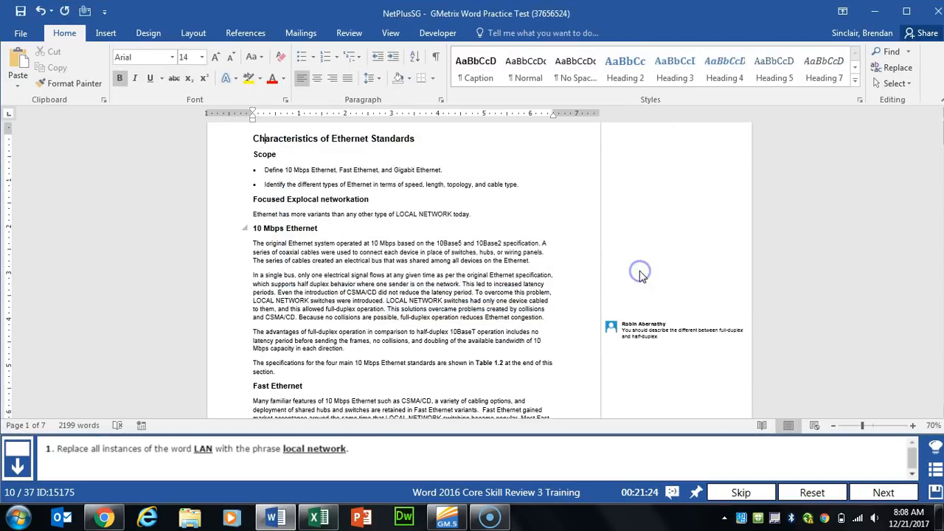
{"action": "left_click", "coordinate": [882, 492]}
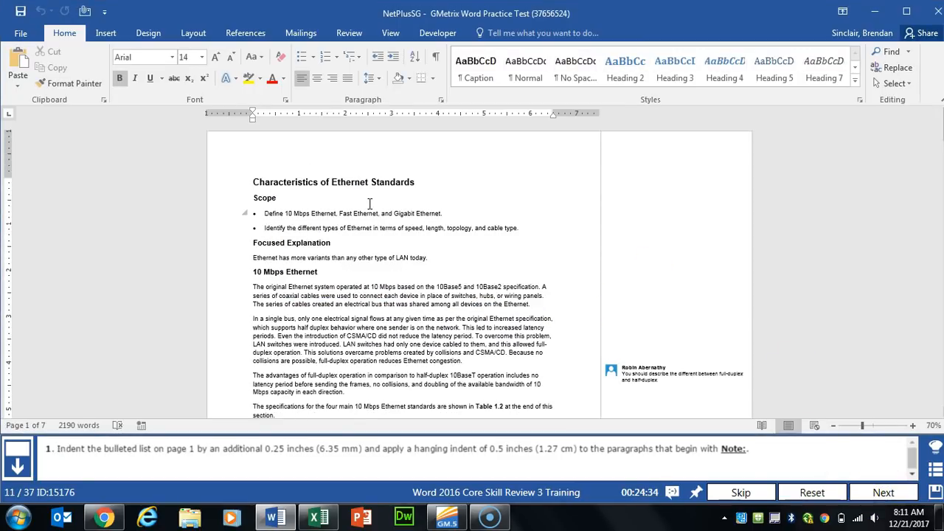
Step: Select both bullets under Scope and increase their indent by one level
{"action": "left_click", "coordinate": [260, 213]}
{"action": "left_click_drag", "start_coordinate": [259, 213], "coordinate": [531, 226]}
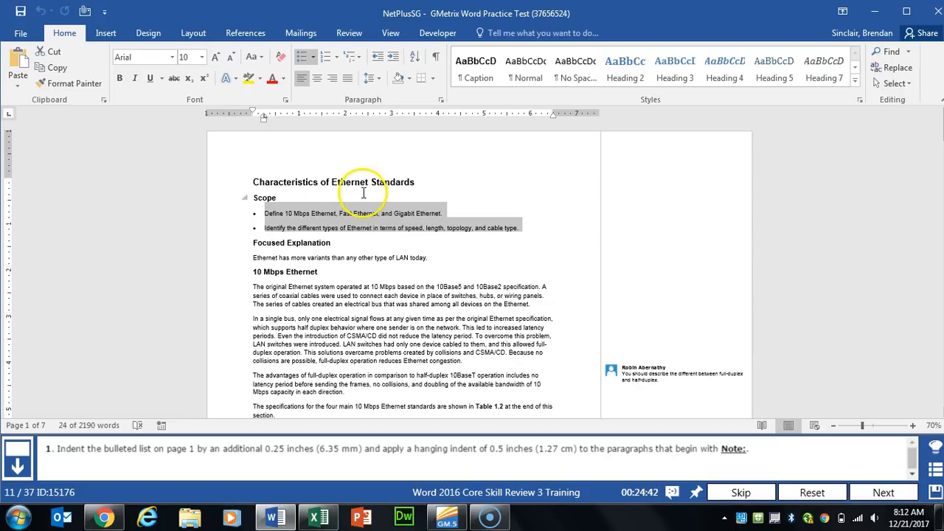
{"action": "left_click", "coordinate": [394, 58]}
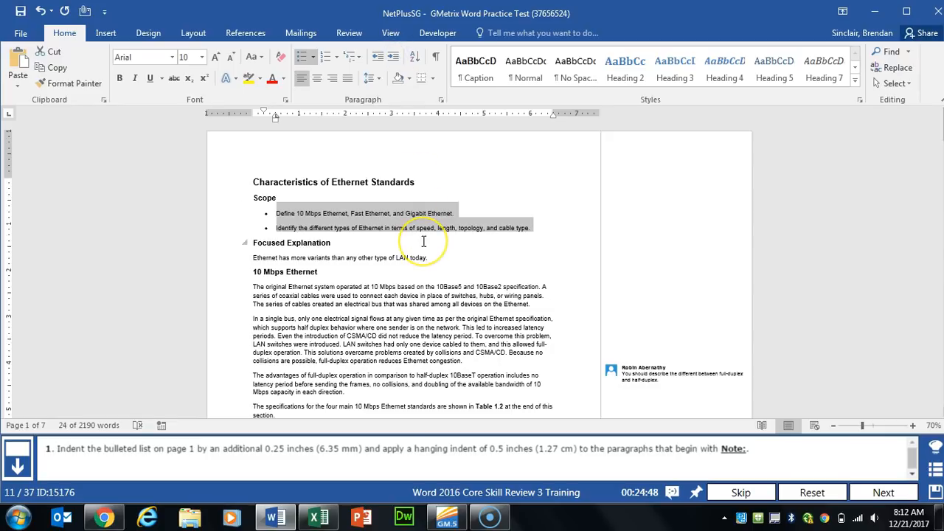
{"action": "left_click", "coordinate": [887, 56]}
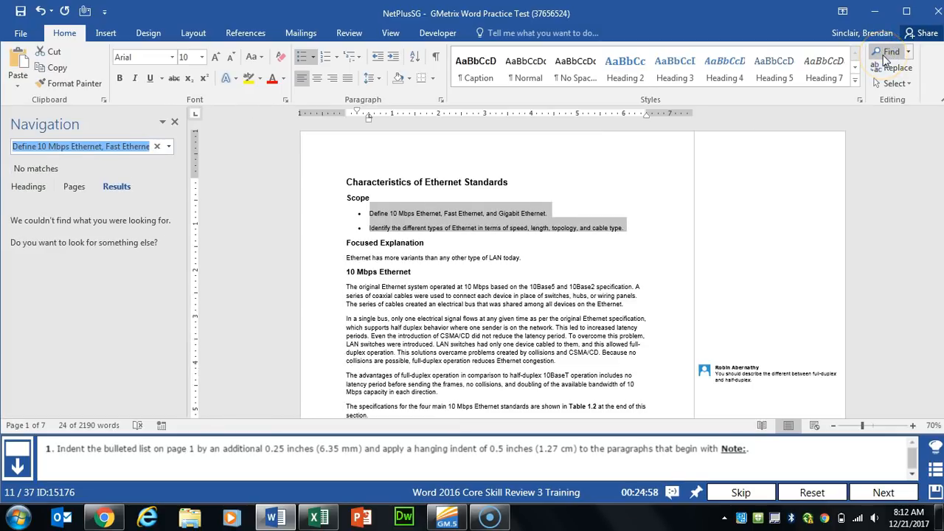
Step: Find the first 'Note:' paragraph and give it a 0.5" hanging indent
{"action": "type", "text": "Note:"}
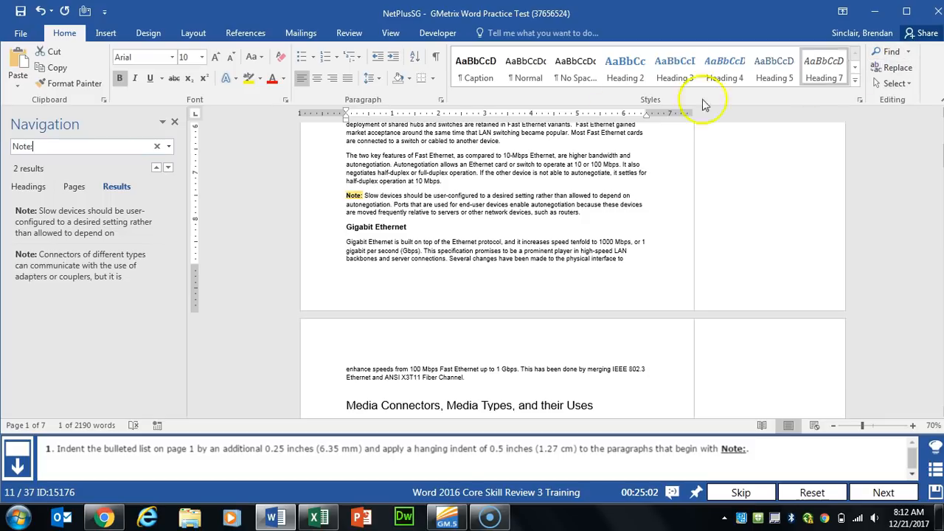
{"action": "key", "text": "Return"}
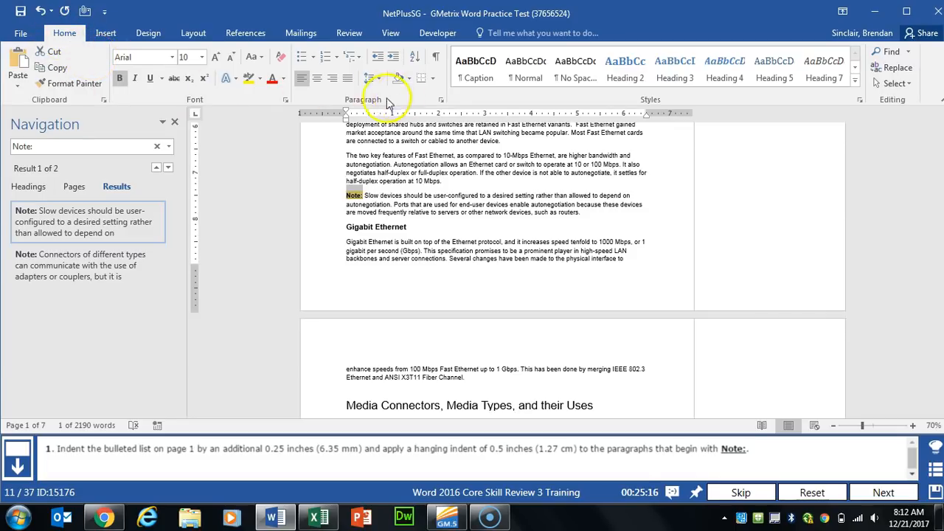
{"action": "left_click", "coordinate": [441, 101]}
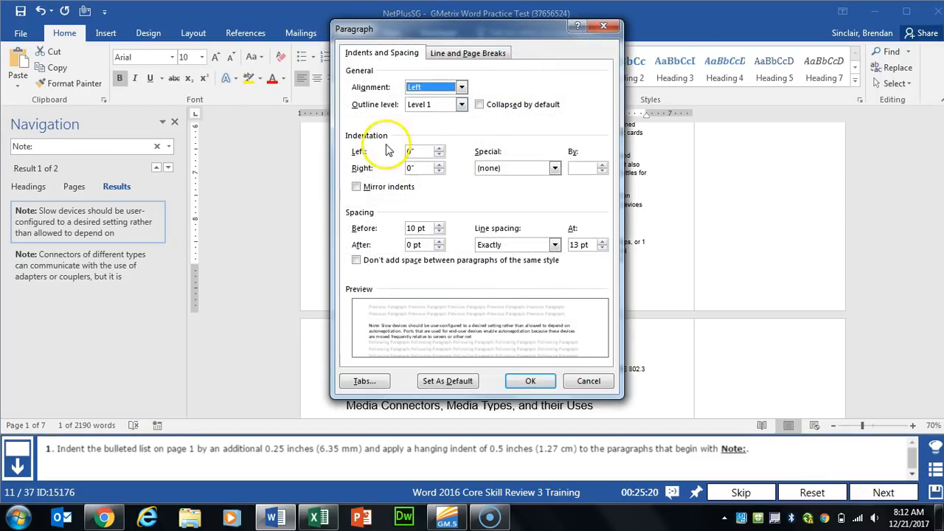
{"action": "left_click", "coordinate": [554, 168]}
{"action": "left_click", "coordinate": [517, 199]}
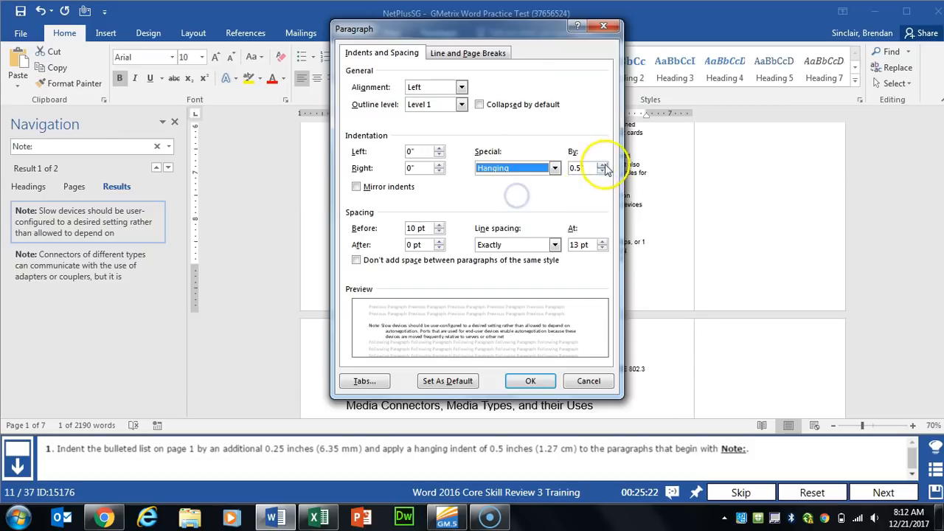
{"action": "left_click", "coordinate": [534, 381]}
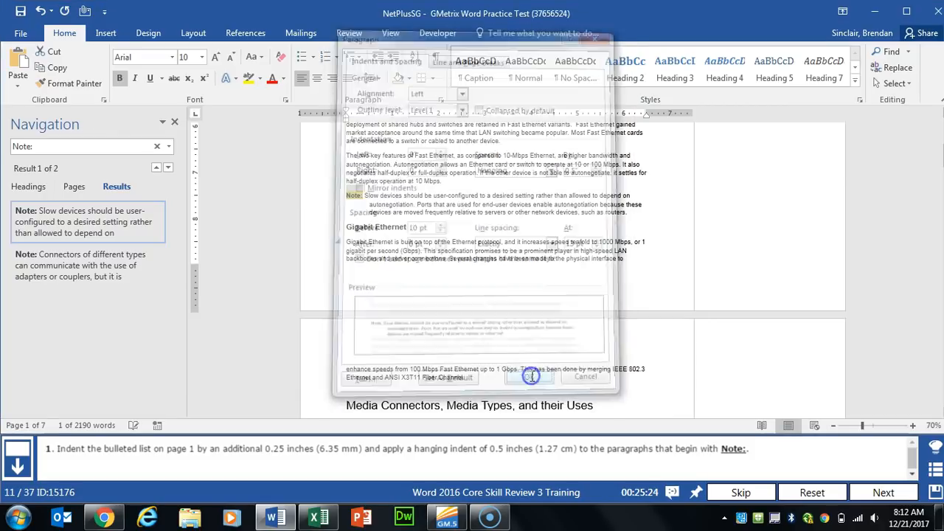
Step: Give the second 'Note:' paragraph a 0.5" hanging indent too, then advance to the Newsletter task
{"action": "left_click", "coordinate": [93, 146]}
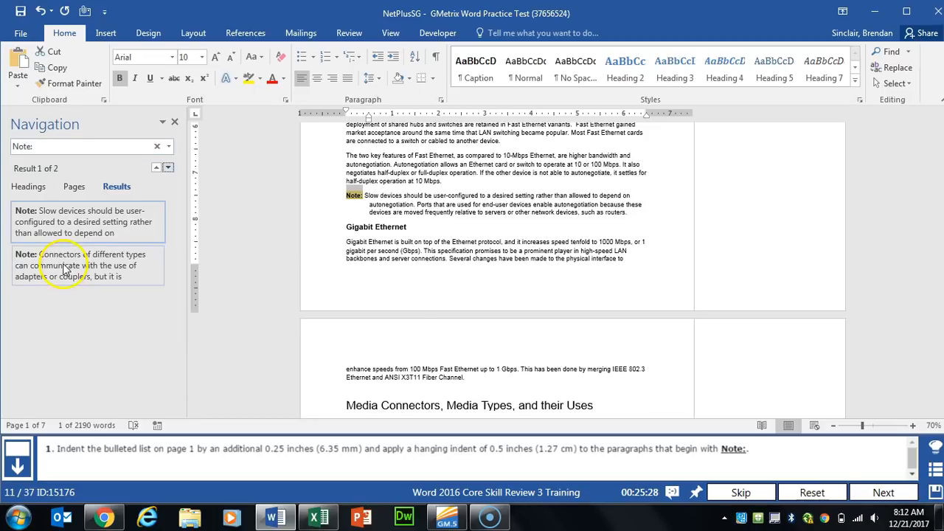
{"action": "left_click", "coordinate": [65, 267]}
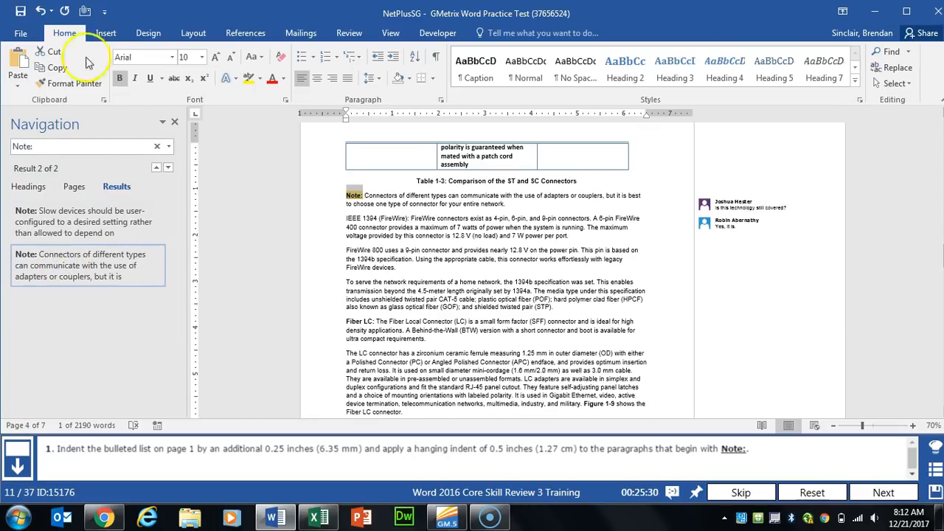
{"action": "left_click", "coordinate": [440, 100]}
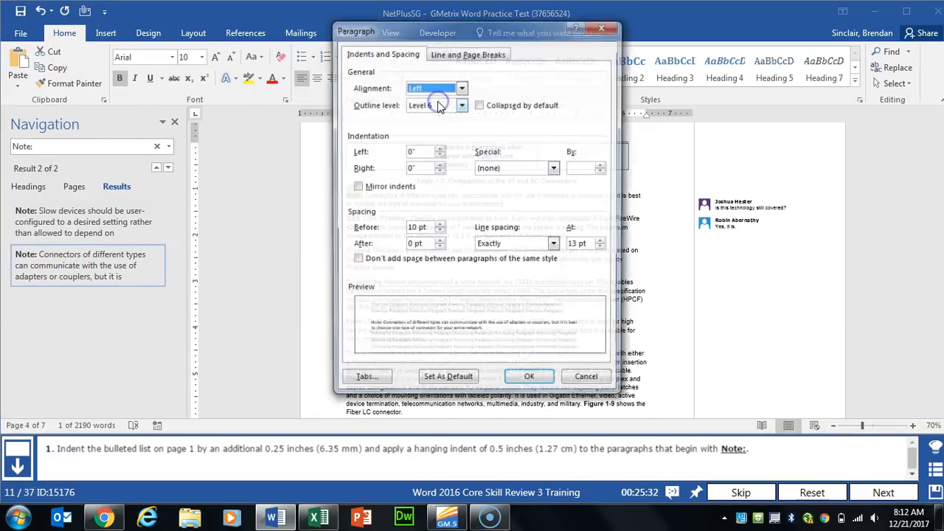
{"action": "left_click", "coordinate": [487, 168]}
{"action": "left_click", "coordinate": [509, 199]}
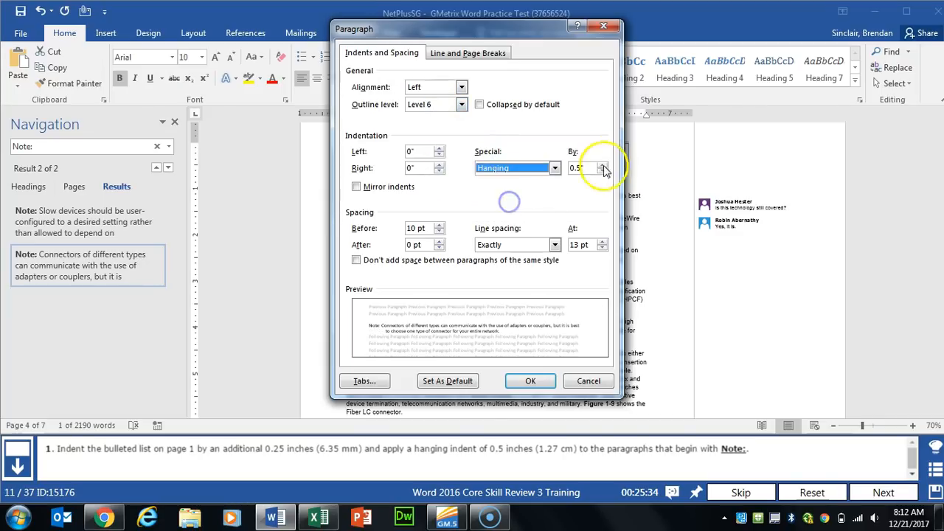
{"action": "left_click", "coordinate": [531, 380]}
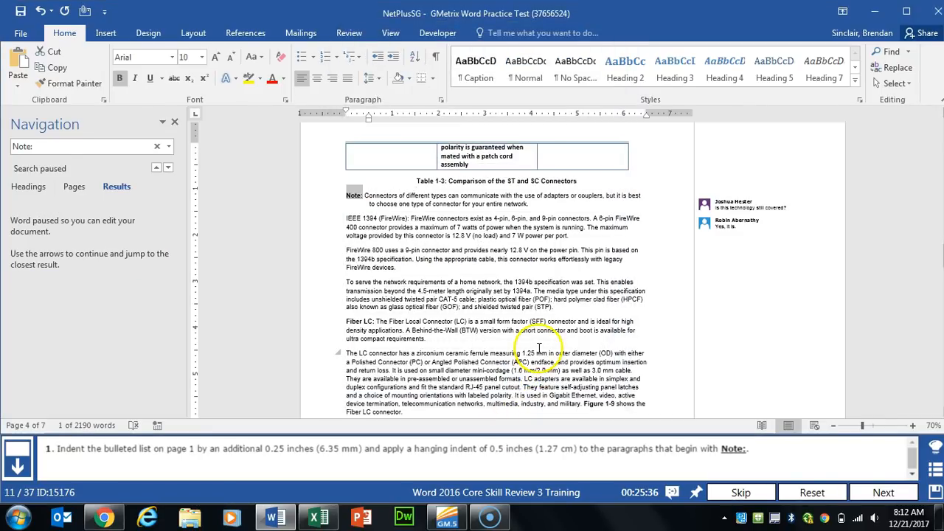
{"action": "left_click", "coordinate": [884, 492]}
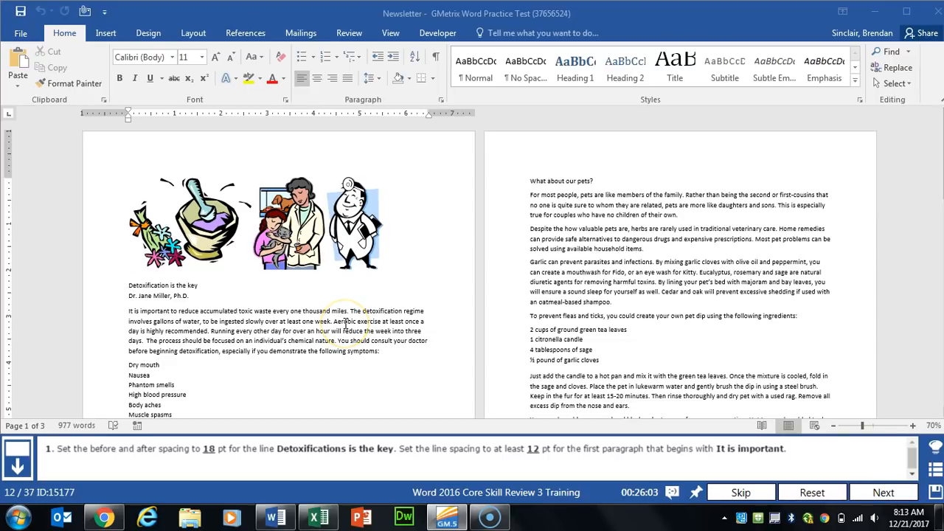
Step: Set 18 pt spacing before and after the 'Detoxification is the key' line
{"action": "left_click", "coordinate": [140, 285]}
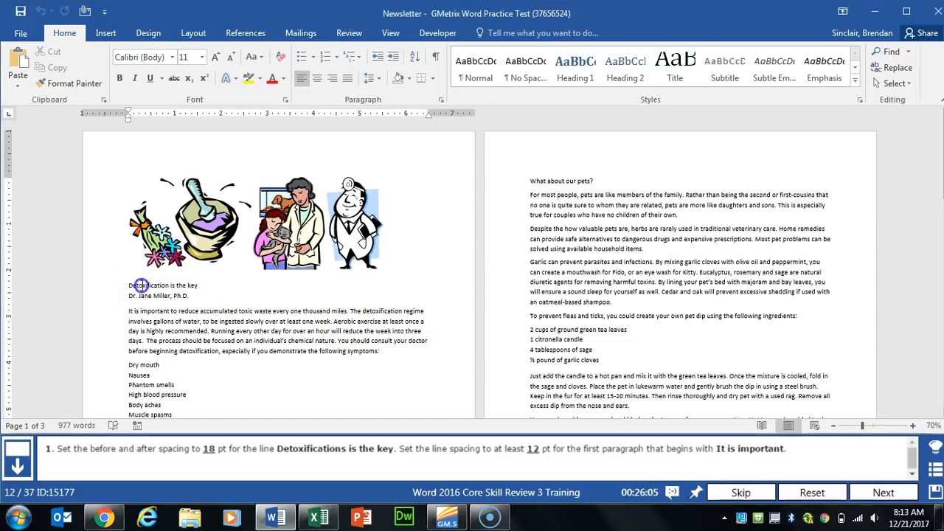
{"action": "left_click", "coordinate": [133, 285]}
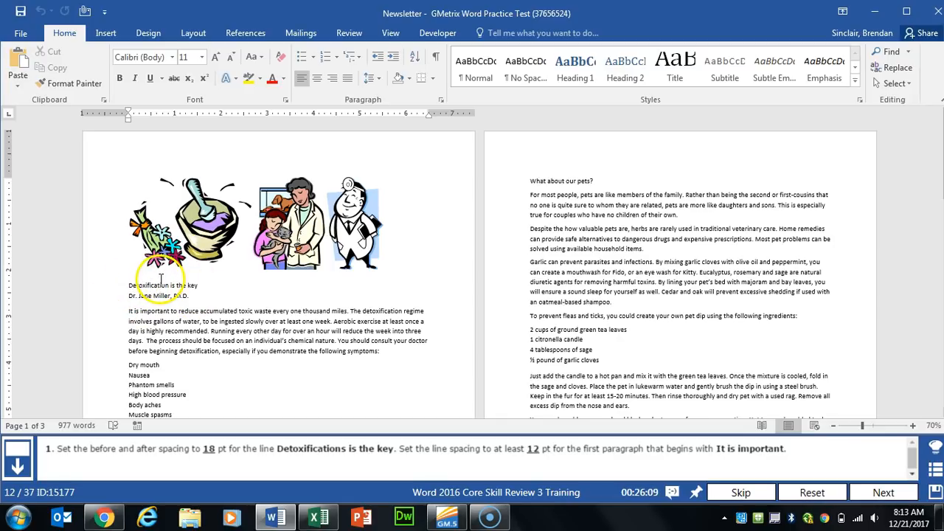
{"action": "left_click", "coordinate": [194, 33]}
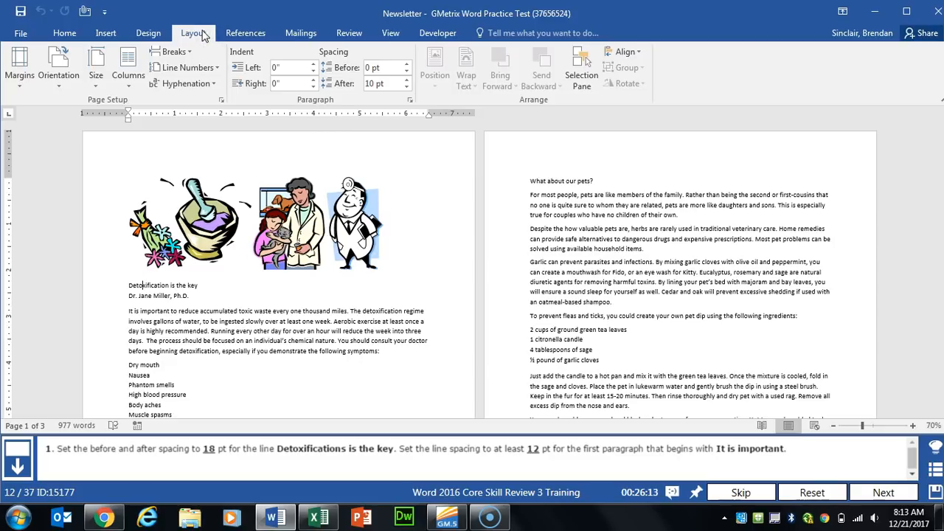
{"action": "left_click", "coordinate": [389, 67]}
{"action": "left_click", "coordinate": [407, 65]}
{"action": "left_click", "coordinate": [406, 64]}
{"action": "left_click", "coordinate": [407, 65]}
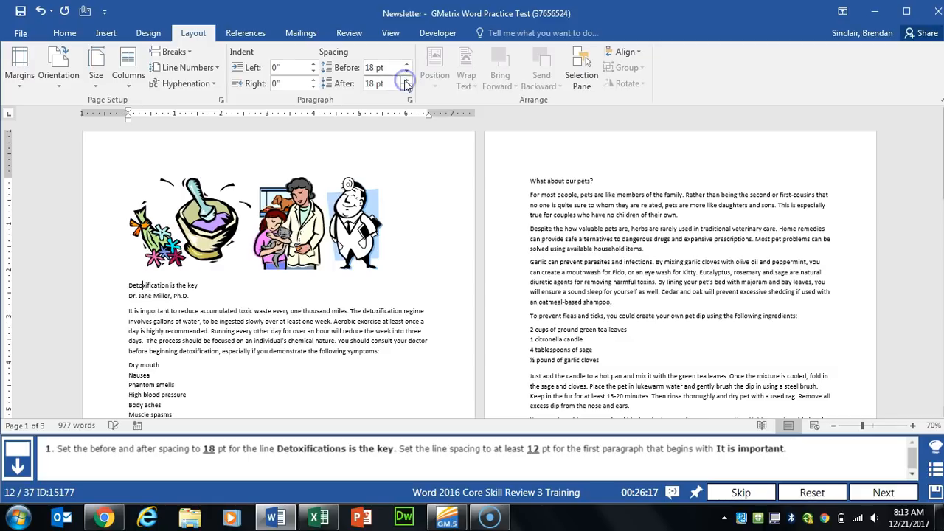
{"action": "left_click", "coordinate": [187, 323]}
{"action": "left_click", "coordinate": [177, 286]}
{"action": "left_click", "coordinate": [150, 310]}
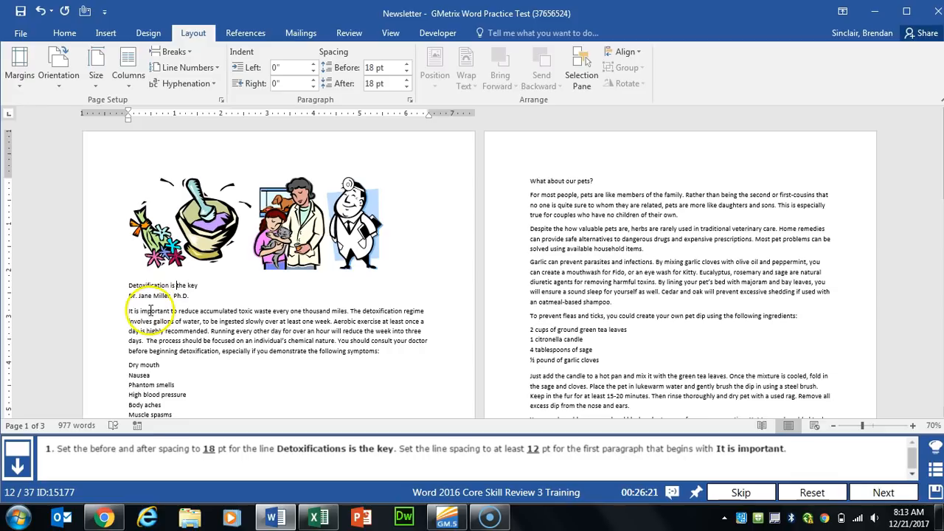
{"action": "left_click", "coordinate": [155, 338]}
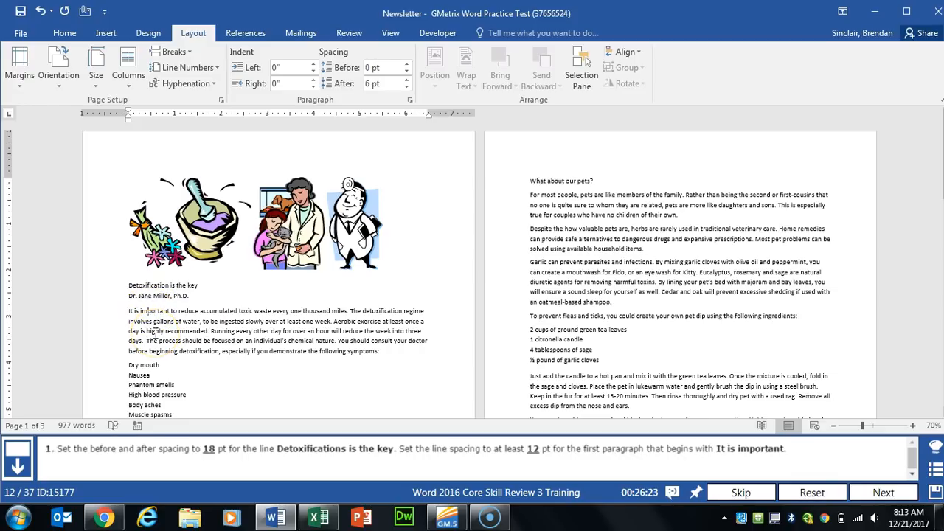
Step: Set the 'It is important' paragraph's line spacing to At least 12 pt, then advance
{"action": "left_click", "coordinate": [135, 315]}
{"action": "left_click_drag", "start_coordinate": [126, 311], "coordinate": [382, 352]}
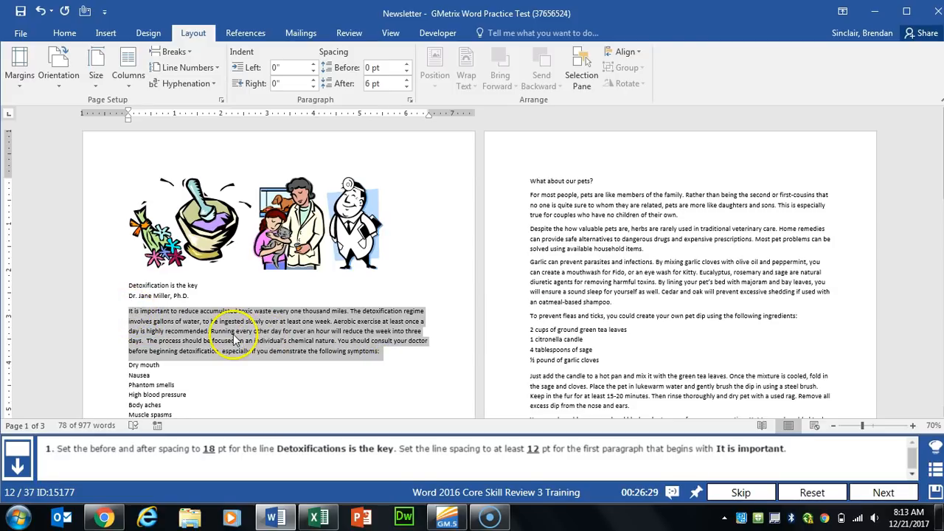
{"action": "left_click", "coordinate": [410, 102]}
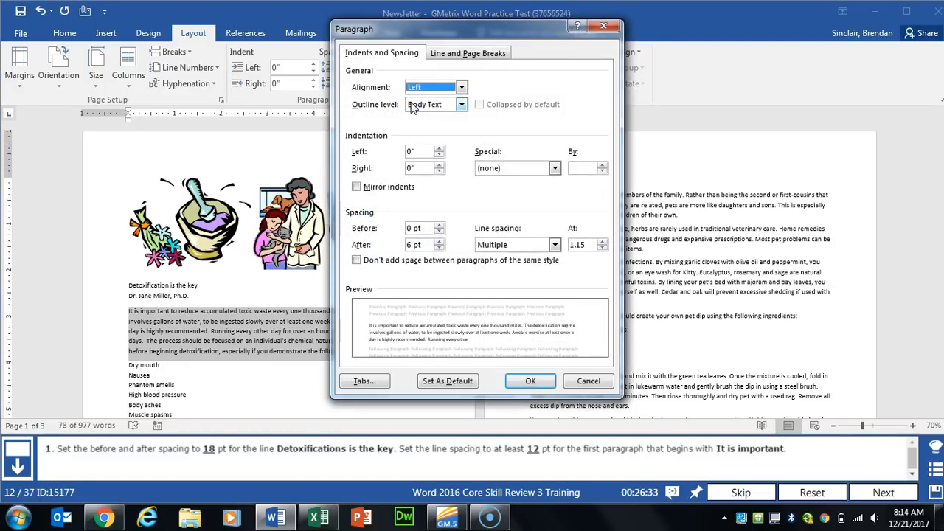
{"action": "left_click", "coordinate": [521, 246]}
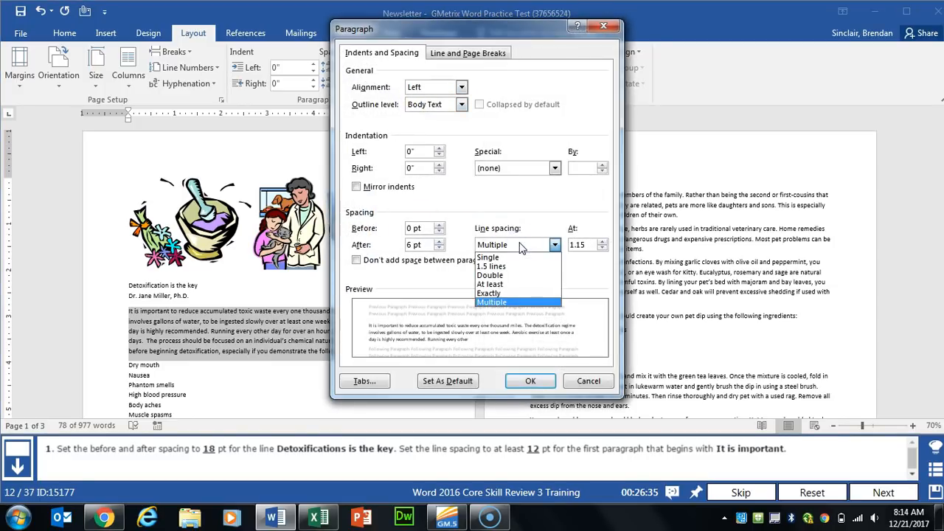
{"action": "left_click", "coordinate": [516, 285]}
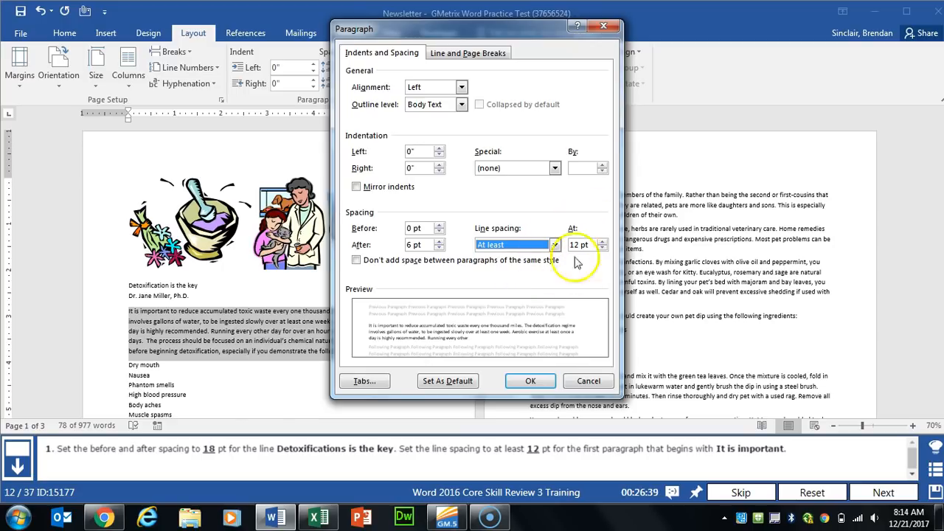
{"action": "left_click", "coordinate": [531, 381]}
{"action": "left_click", "coordinate": [883, 492]}
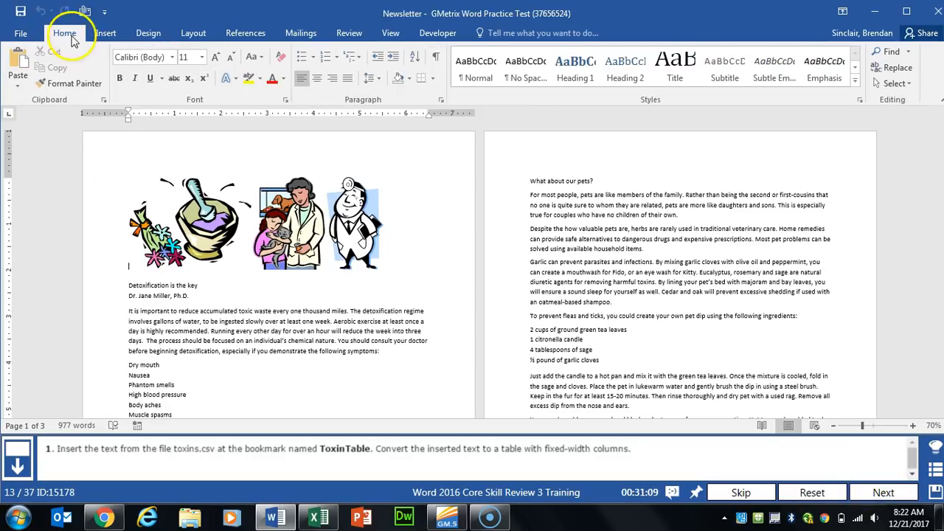
Step: Go to the ToxinTable bookmark using Go To
{"action": "left_click", "coordinate": [909, 51]}
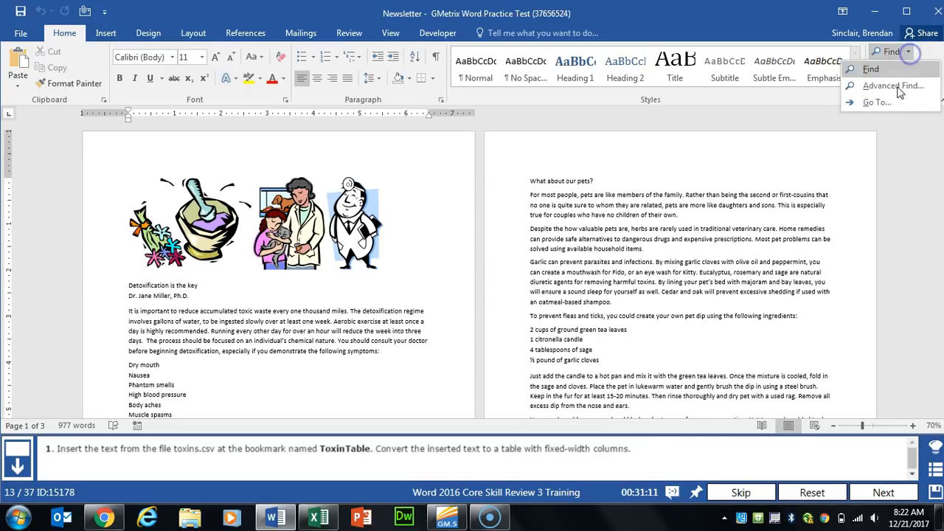
{"action": "left_click", "coordinate": [903, 96]}
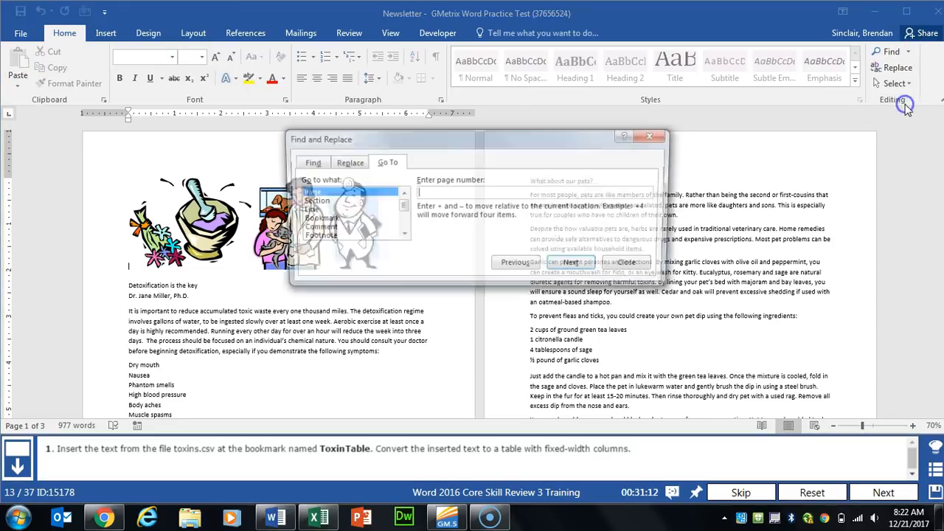
{"action": "left_click", "coordinate": [315, 219]}
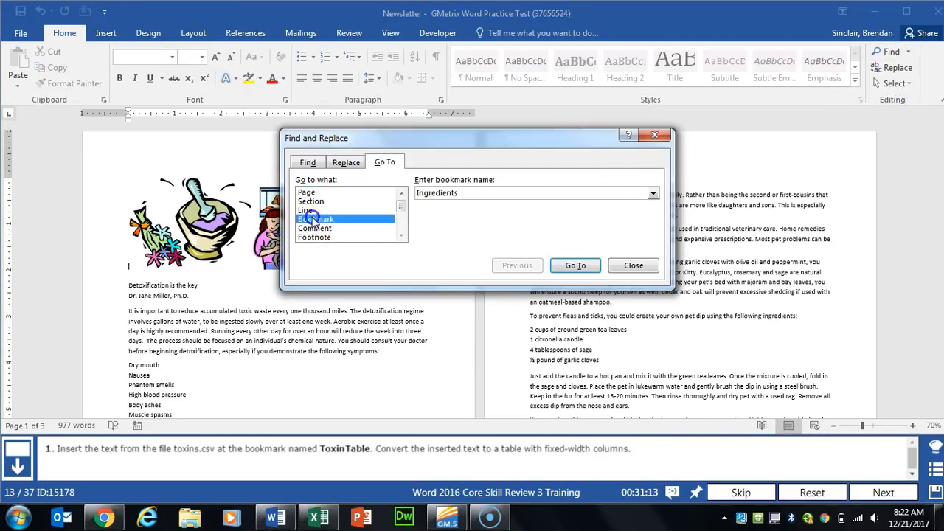
{"action": "left_click", "coordinate": [653, 194]}
{"action": "left_click", "coordinate": [455, 223]}
{"action": "left_click", "coordinate": [575, 265]}
{"action": "left_click", "coordinate": [633, 265]}
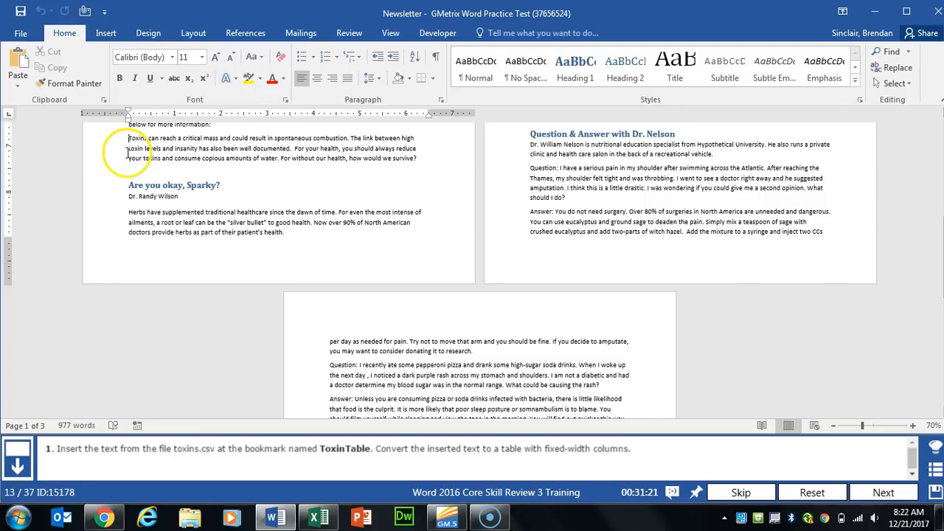
Step: Start inserting text from a file via Insert > Object > Text from File
{"action": "left_click", "coordinate": [105, 33]}
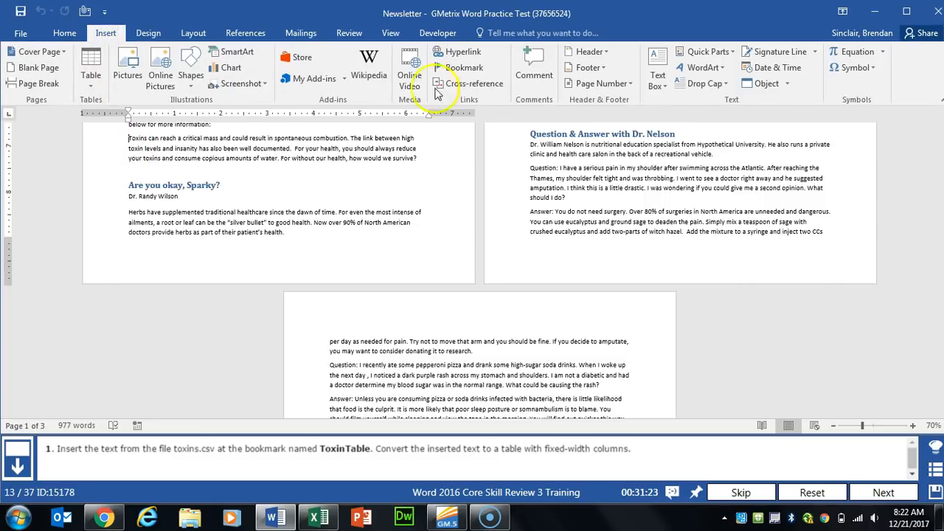
{"action": "left_click", "coordinate": [786, 84]}
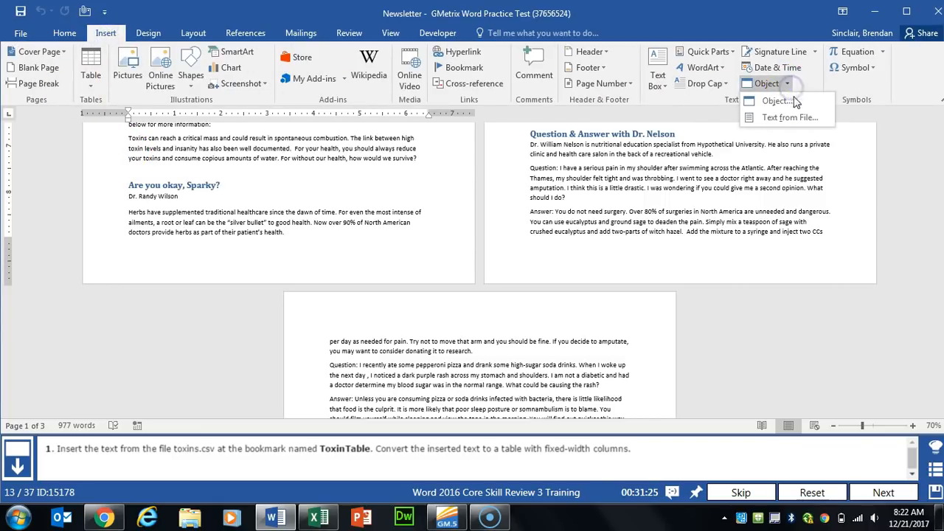
{"action": "left_click", "coordinate": [813, 120]}
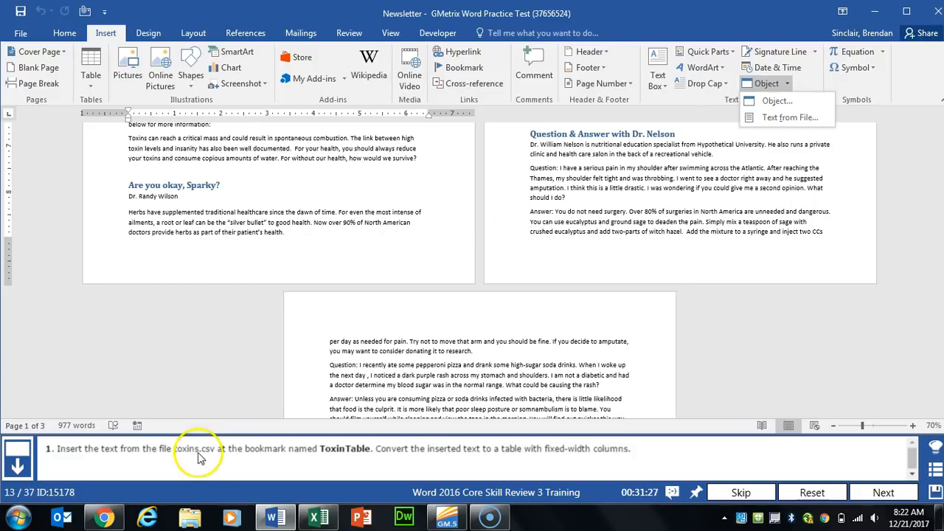
{"action": "left_click", "coordinate": [807, 120]}
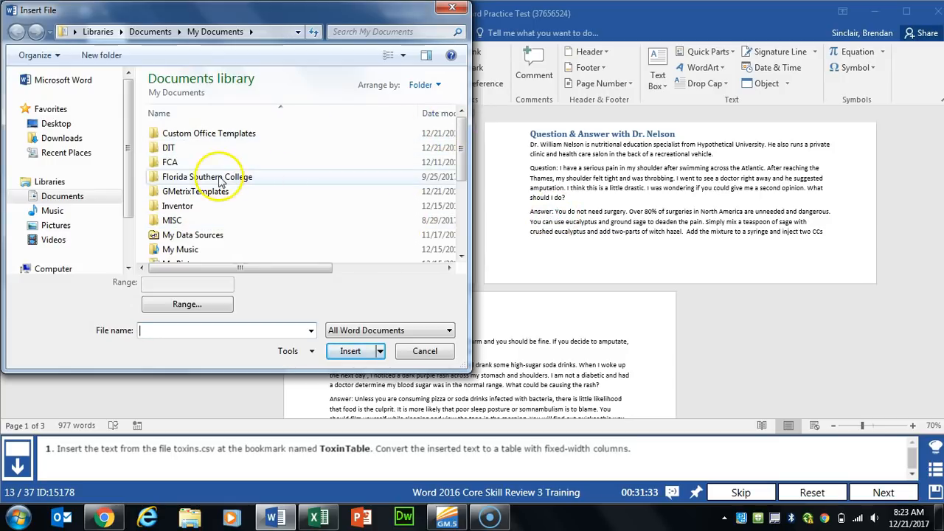
Step: Insert the toxins CSV from GMetrixTemplates, showing All Files, and select the inserted lines
{"action": "double_click", "coordinate": [199, 191]}
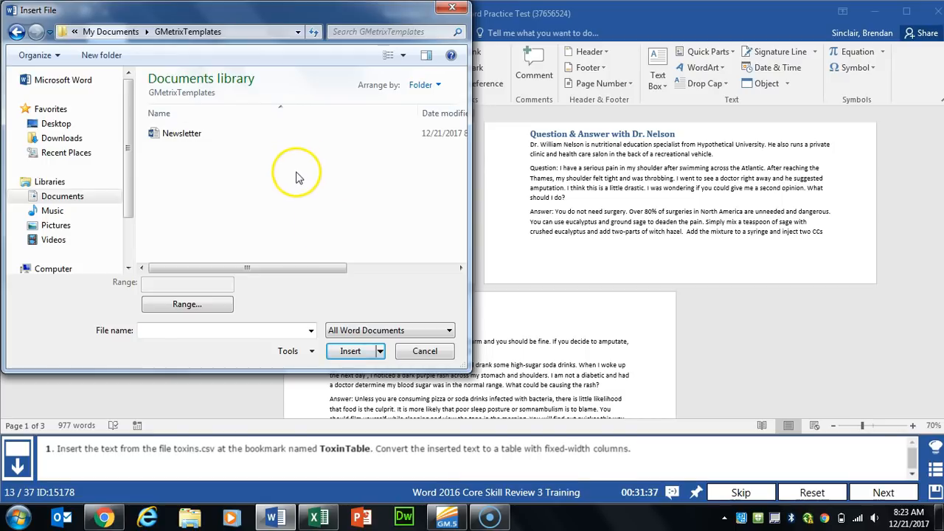
{"action": "left_click", "coordinate": [352, 334]}
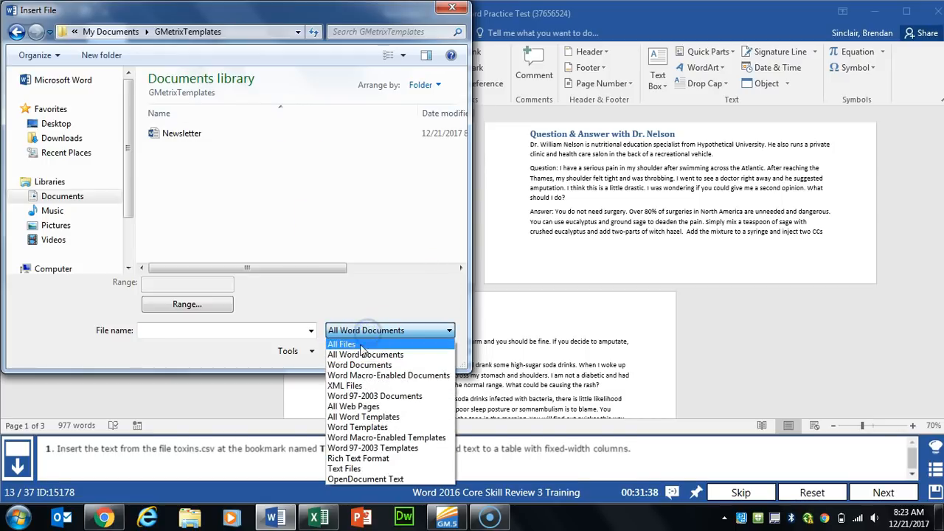
{"action": "left_click", "coordinate": [399, 345]}
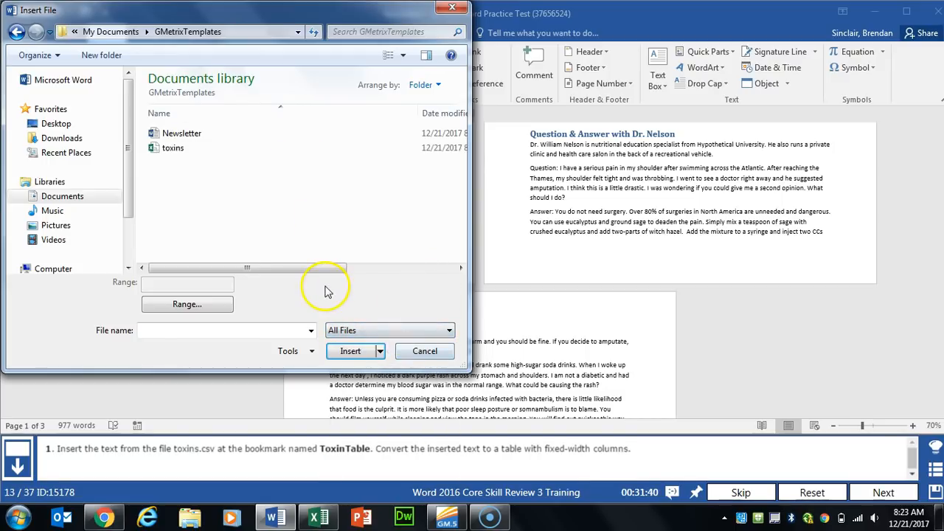
{"action": "left_click", "coordinate": [191, 150]}
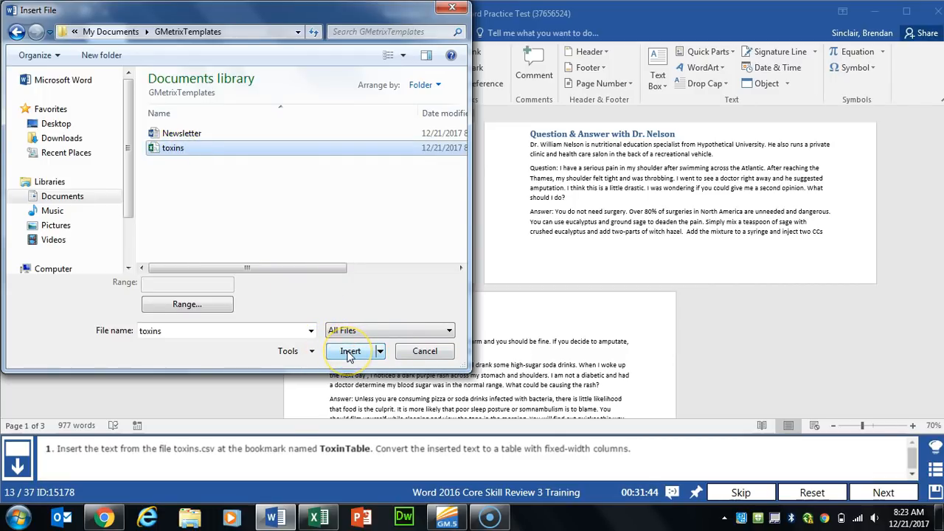
{"action": "left_click", "coordinate": [349, 353]}
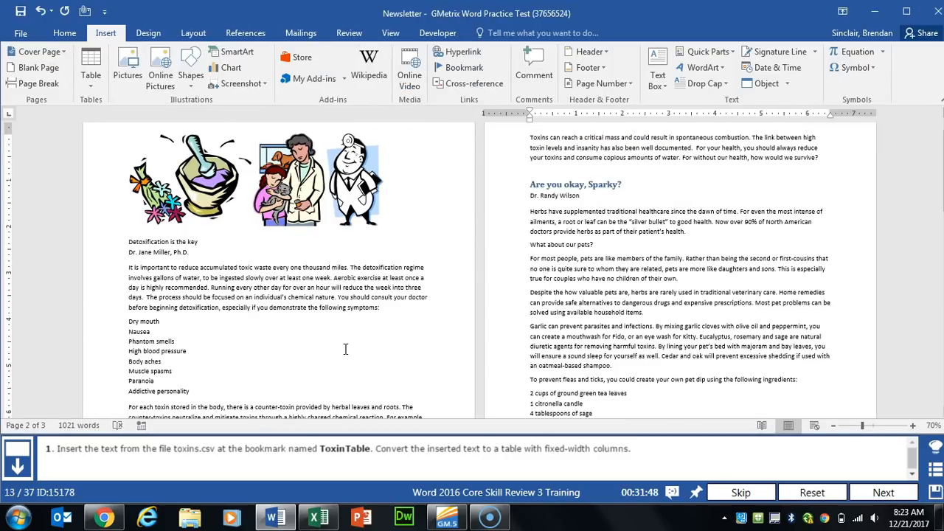
{"action": "scroll", "coordinate": [297, 345], "scroll_direction": "down", "scroll_amount": 3}
{"action": "left_click_drag", "start_coordinate": [128, 291], "coordinate": [348, 370]}
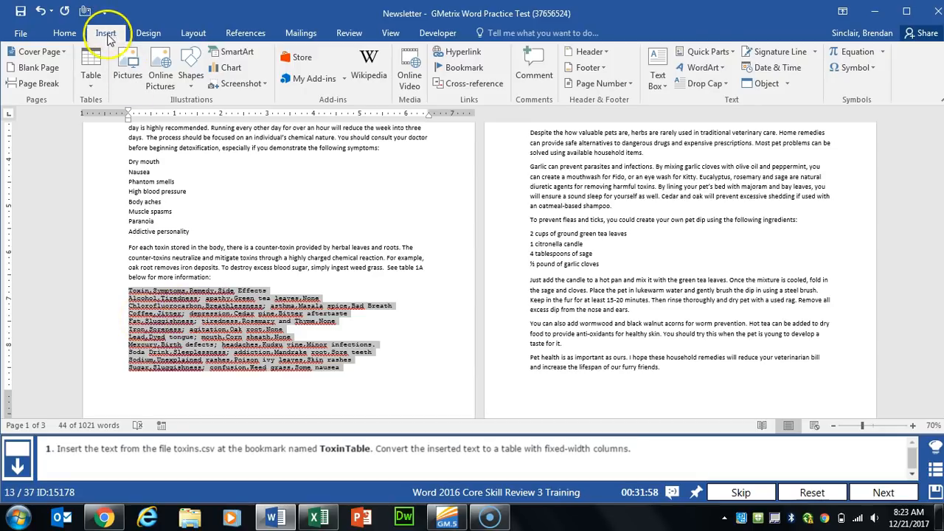
Step: Convert the selected toxins text into a 4-column, fixed-width table separated at commas
{"action": "left_click", "coordinate": [91, 75]}
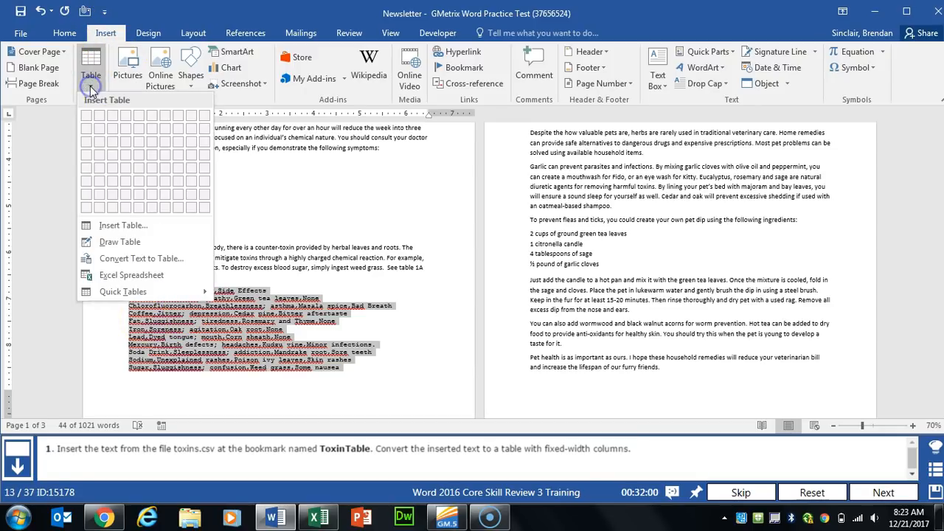
{"action": "left_click", "coordinate": [166, 258]}
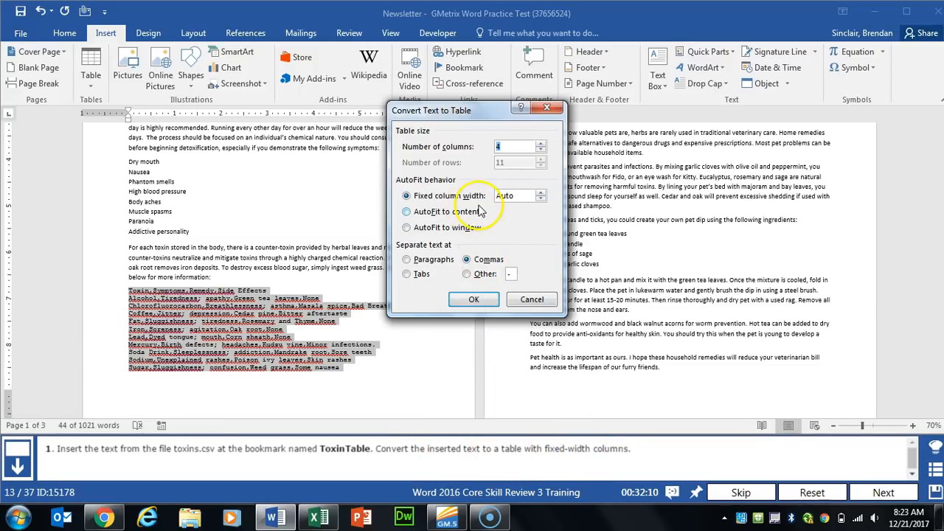
{"action": "left_click", "coordinate": [474, 299]}
Step: Add a new last row labelled Total to the March 2007 Sales Breakdown table
{"action": "left_click", "coordinate": [883, 492]}
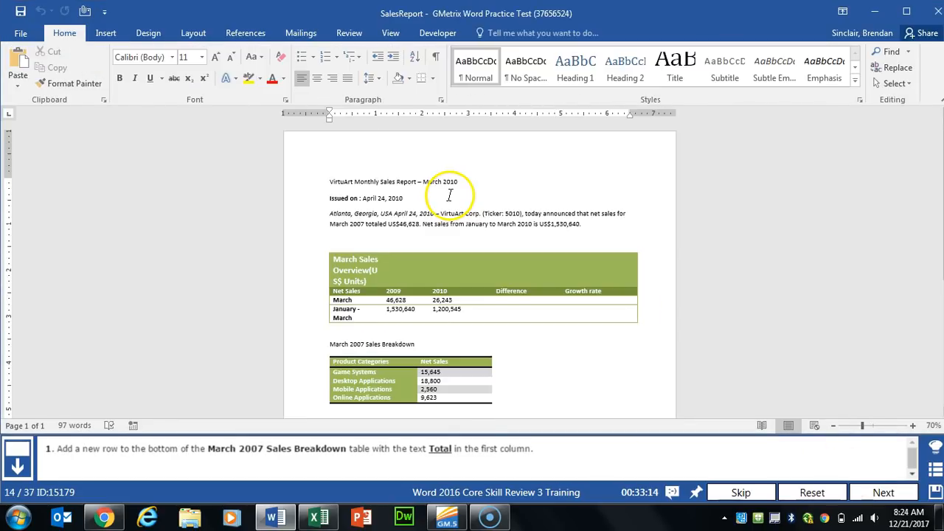
{"action": "scroll", "coordinate": [449, 194], "scroll_direction": "down", "scroll_amount": 3}
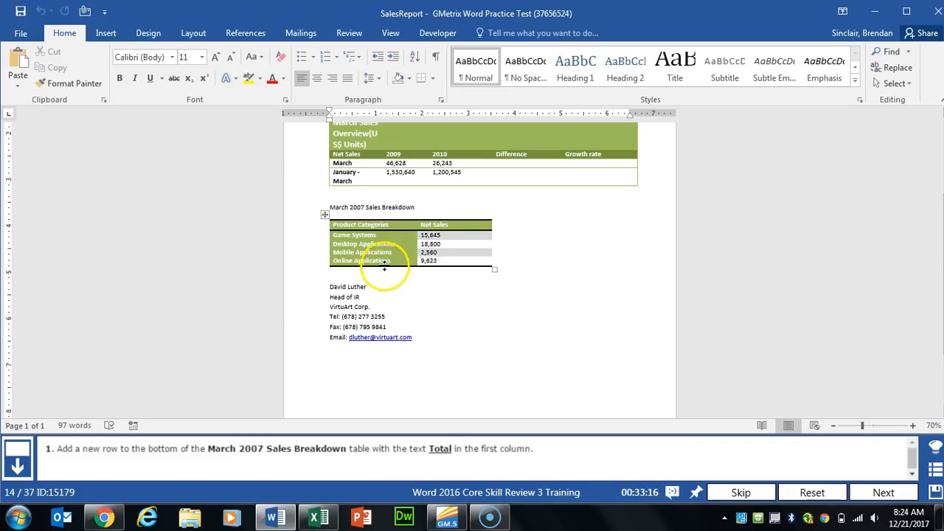
{"action": "left_click", "coordinate": [386, 264]}
{"action": "left_click", "coordinate": [354, 264]}
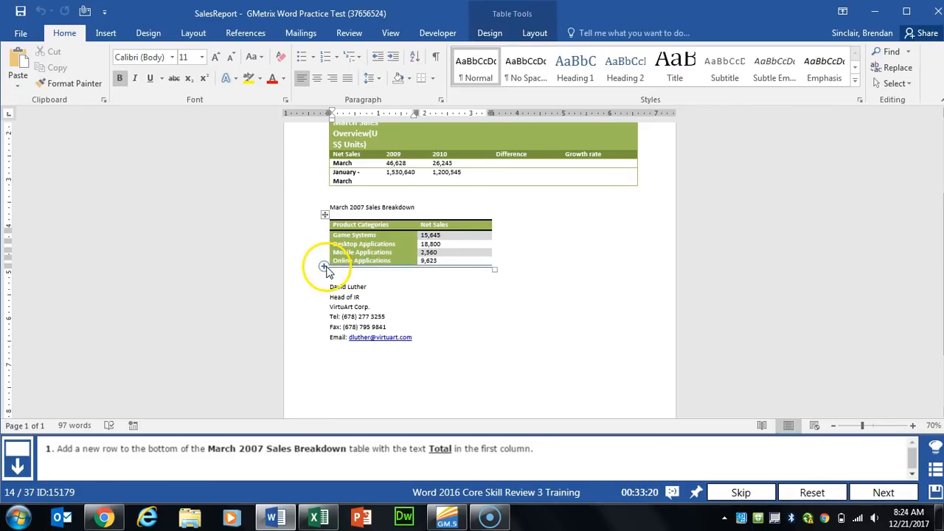
{"action": "left_click", "coordinate": [325, 267]}
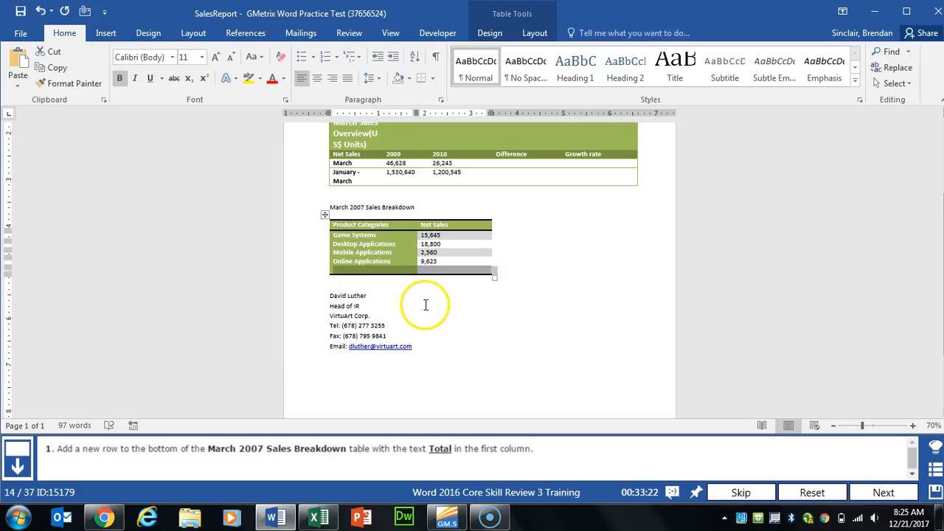
{"action": "left_click", "coordinate": [395, 270]}
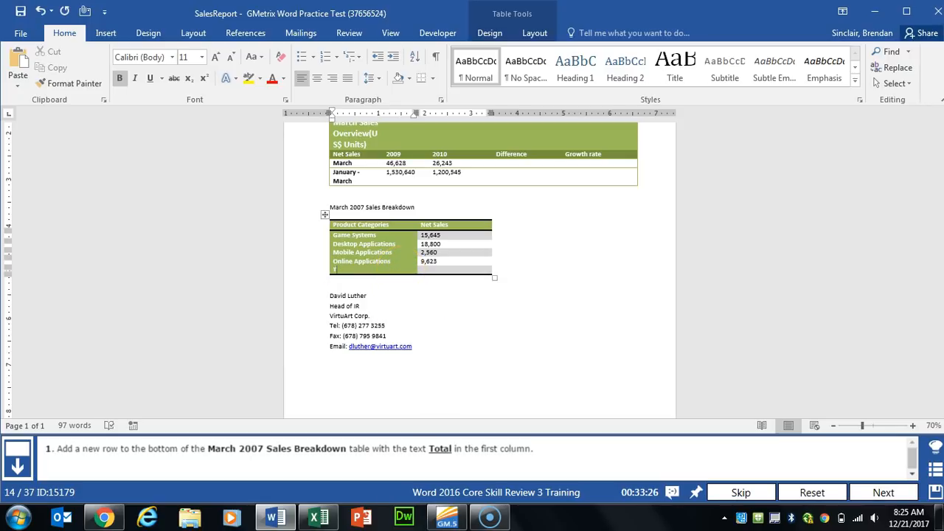
{"action": "left_click", "coordinate": [434, 269]}
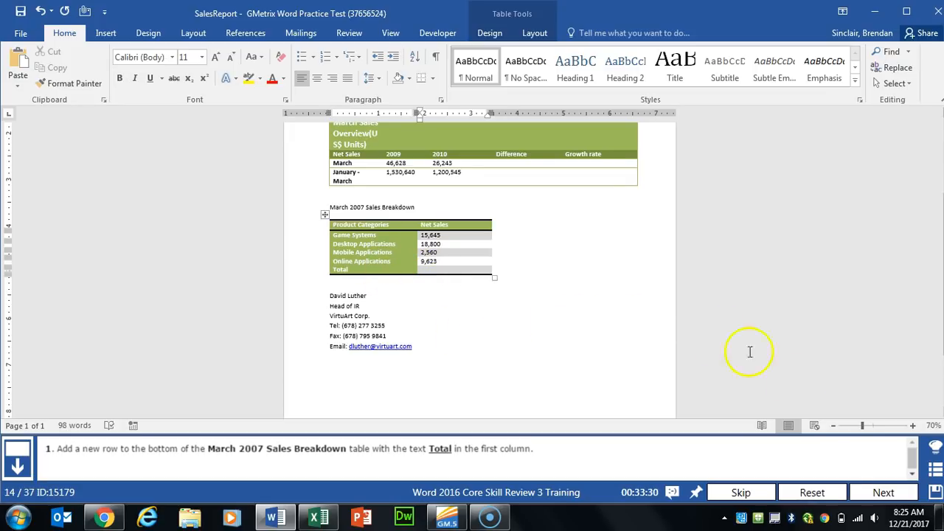
{"action": "left_click", "coordinate": [882, 493]}
Step: Insert a =SUM(ABOVE) formula field in the Total row's Net Sales cell, giving 46,628
{"action": "scroll", "coordinate": [528, 201], "scroll_direction": "down", "scroll_amount": 3}
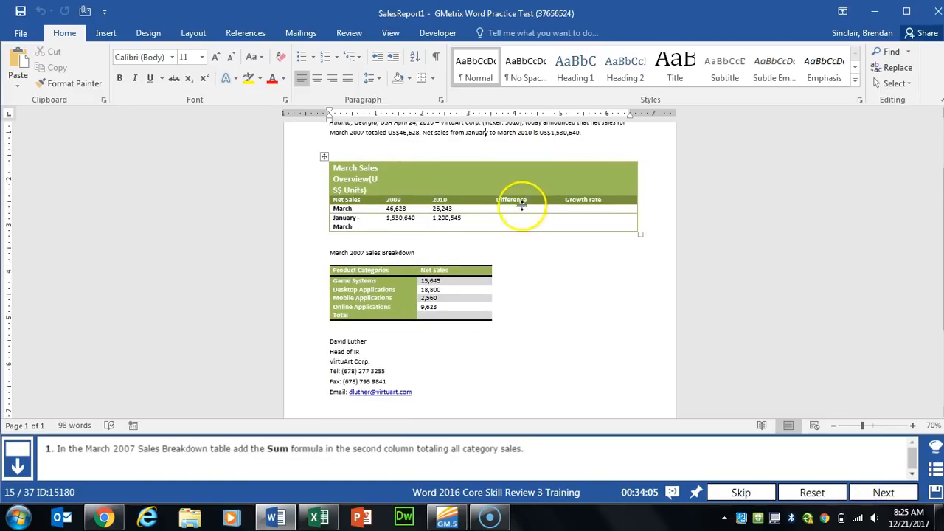
{"action": "left_click", "coordinate": [443, 315]}
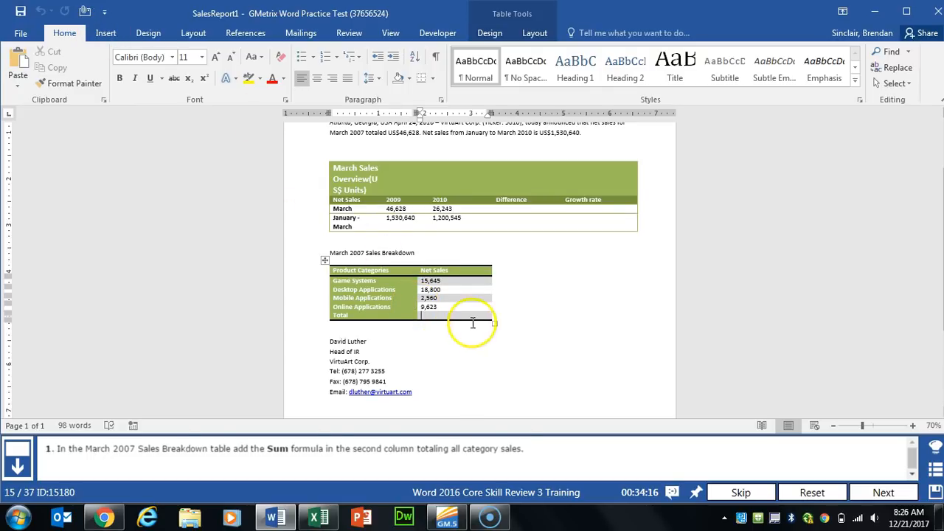
{"action": "left_click", "coordinate": [106, 33]}
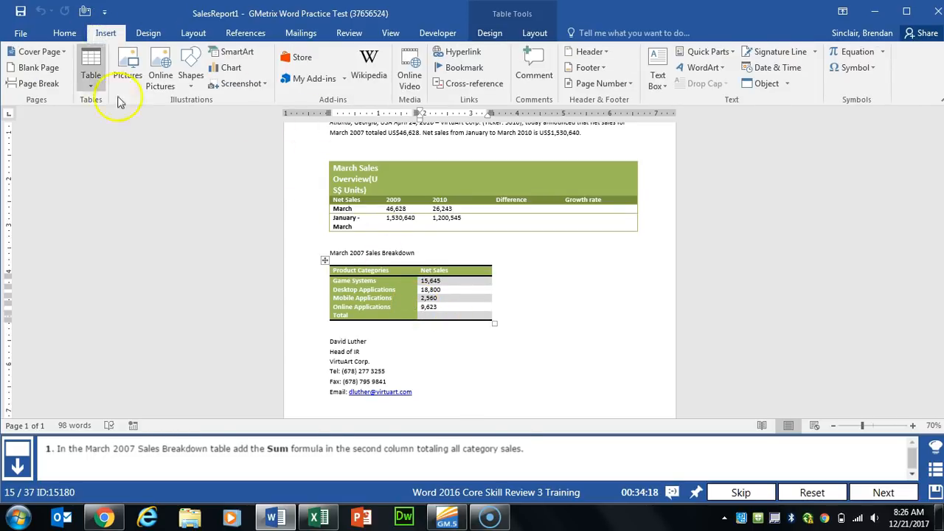
{"action": "left_click", "coordinate": [728, 53]}
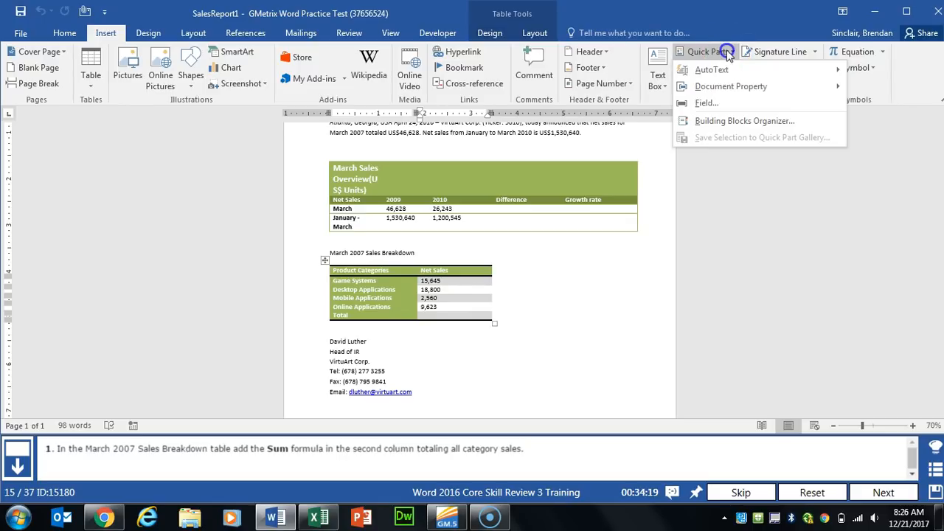
{"action": "left_click", "coordinate": [723, 102]}
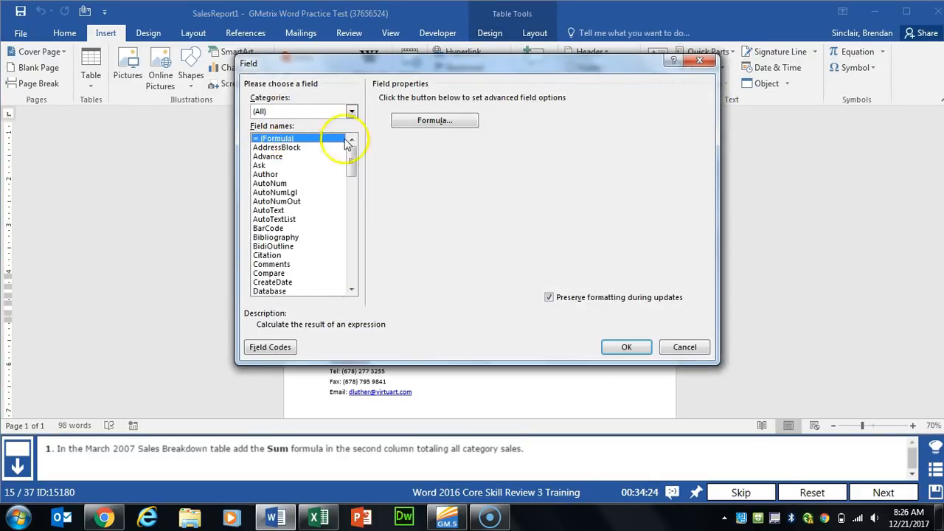
{"action": "left_click", "coordinate": [442, 122]}
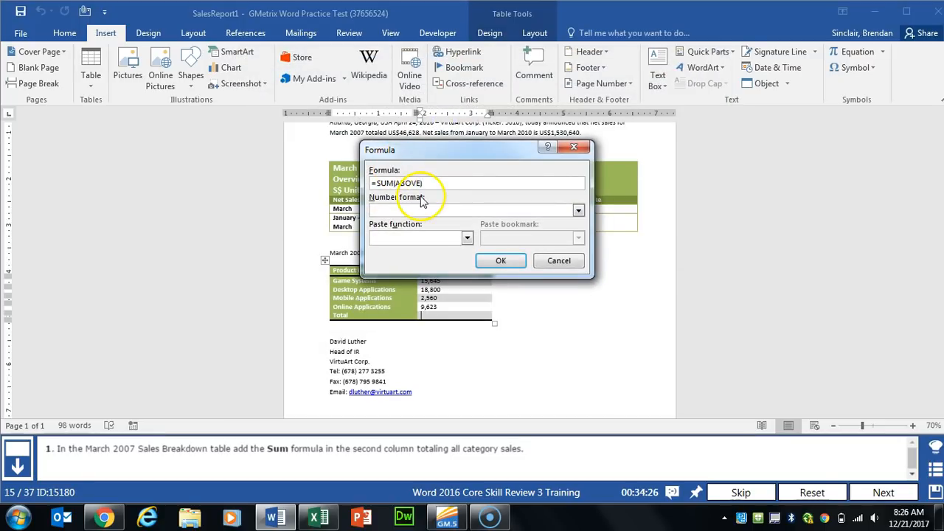
{"action": "left_click", "coordinate": [503, 259]}
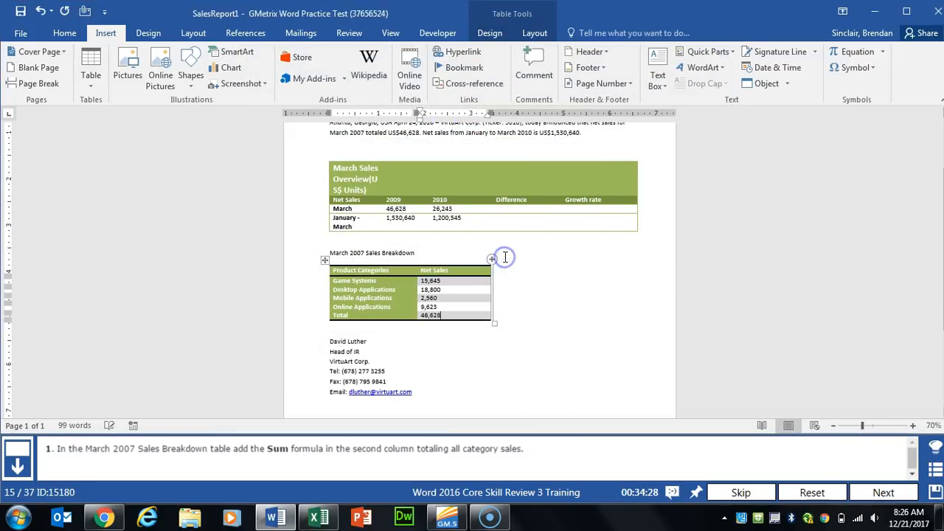
Step: Bullet the symptom lines from Dry mouth to Addictive personality and submit the task
{"action": "left_click", "coordinate": [870, 493]}
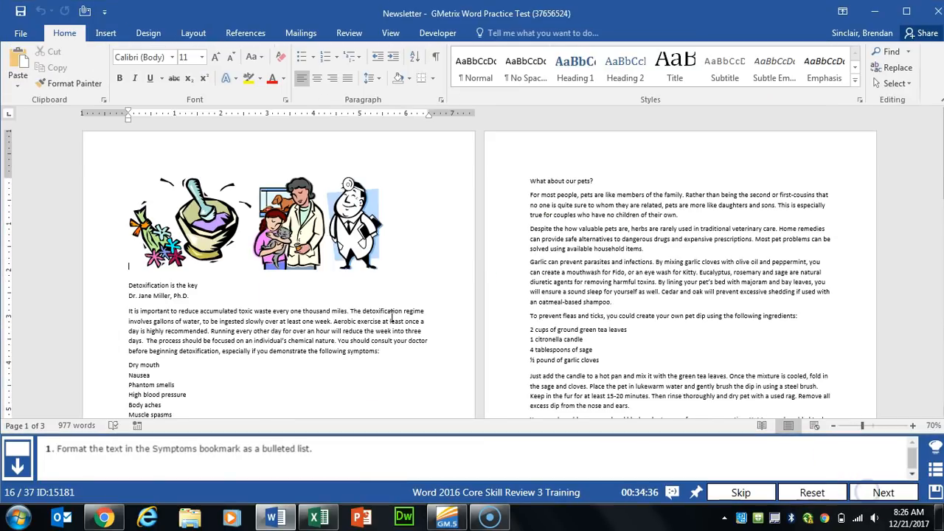
{"action": "scroll", "coordinate": [391, 316], "scroll_direction": "down", "scroll_amount": 3}
{"action": "left_click", "coordinate": [129, 273]}
{"action": "left_click_drag", "start_coordinate": [151, 303], "coordinate": [191, 344]}
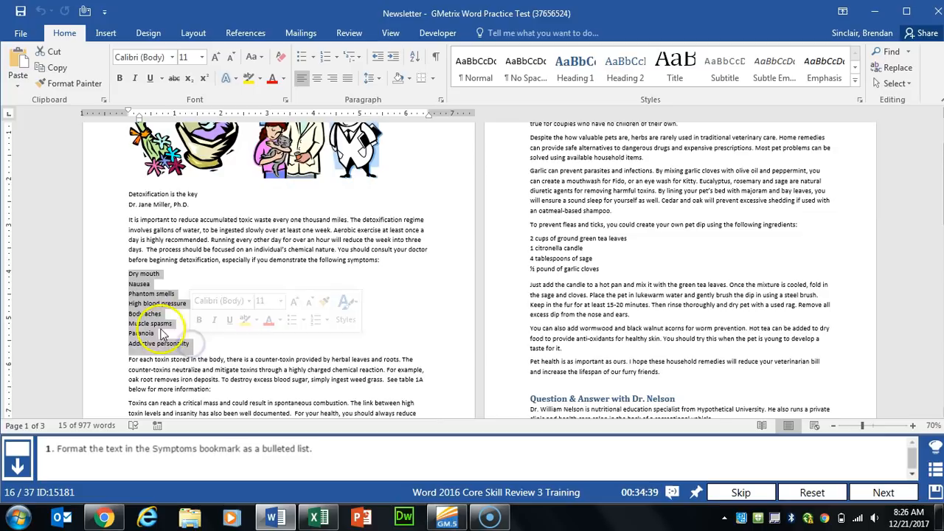
{"action": "left_click", "coordinate": [302, 59]}
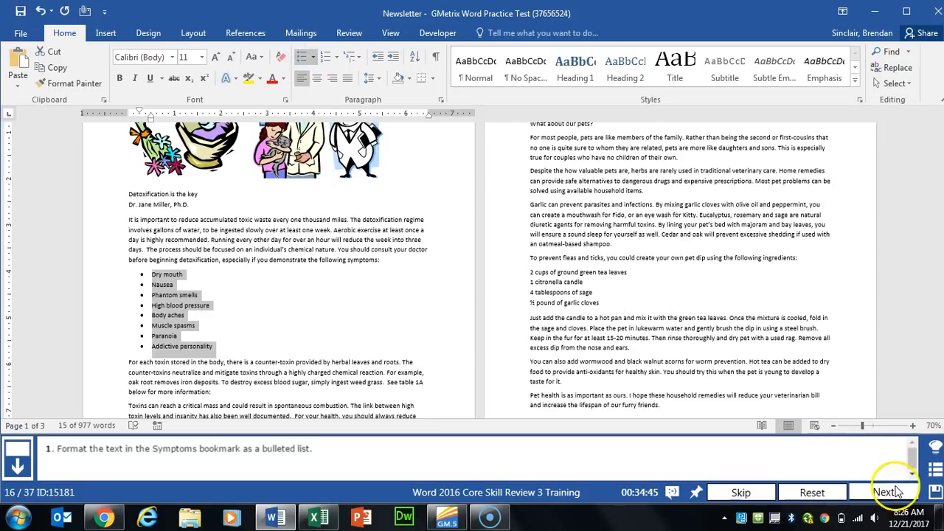
{"action": "left_click", "coordinate": [895, 492]}
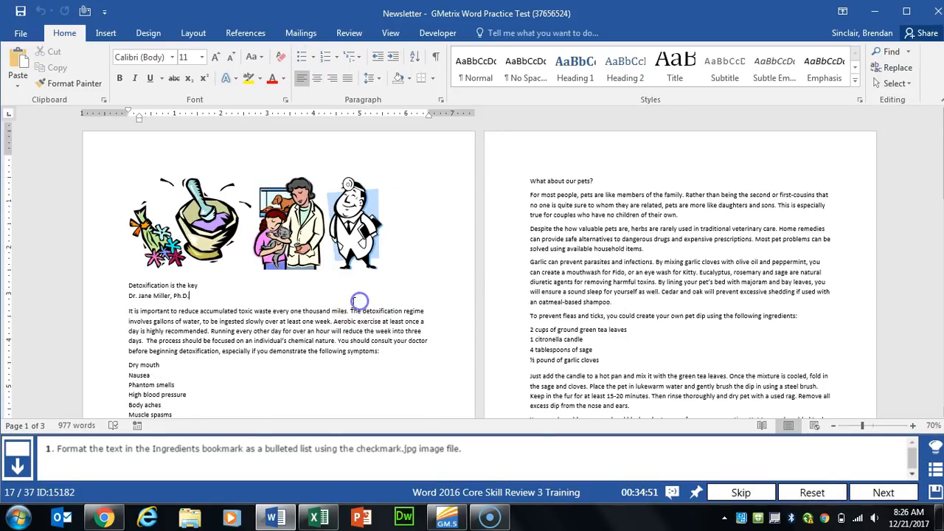
Step: Change the symptom bullets to the checkmark picture from GMetrixTemplates, then advance
{"action": "scroll", "coordinate": [359, 300], "scroll_direction": "down", "scroll_amount": 3}
{"action": "left_click_drag", "start_coordinate": [122, 273], "coordinate": [194, 343]}
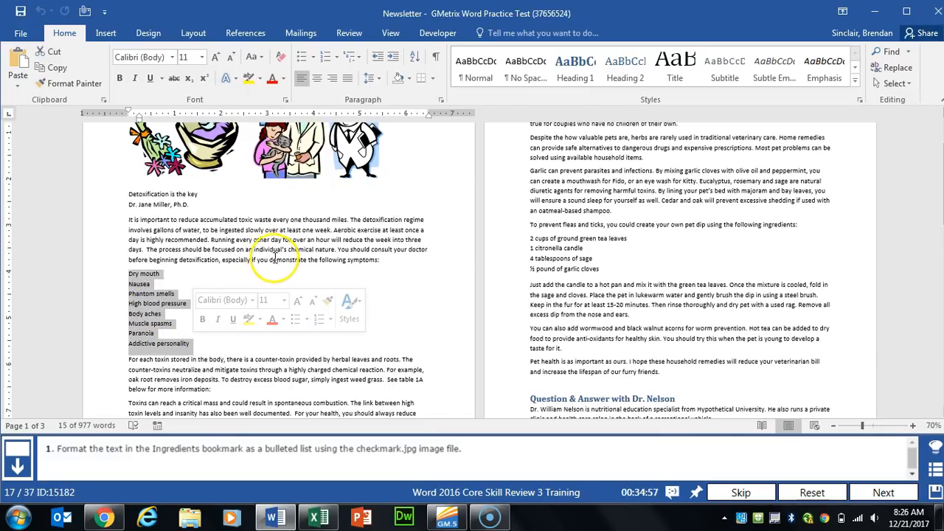
{"action": "left_click", "coordinate": [315, 59]}
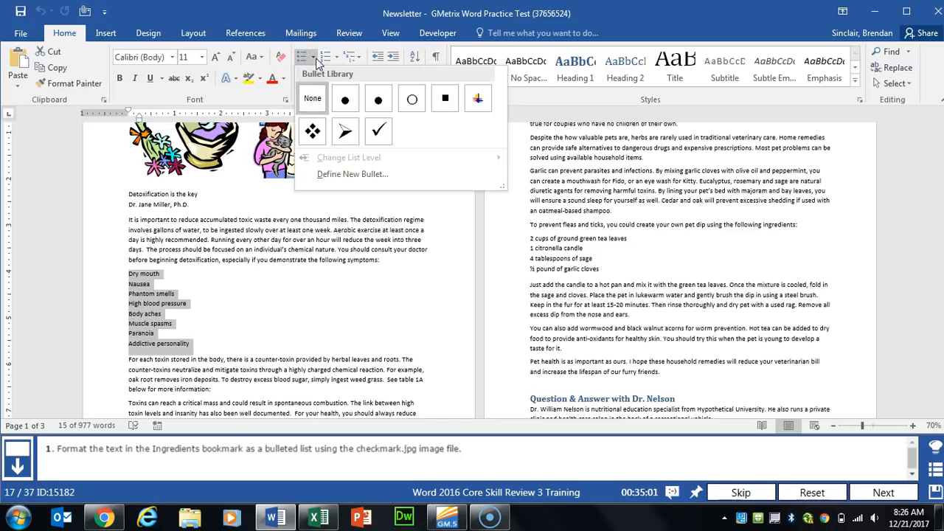
{"action": "left_click", "coordinate": [361, 176]}
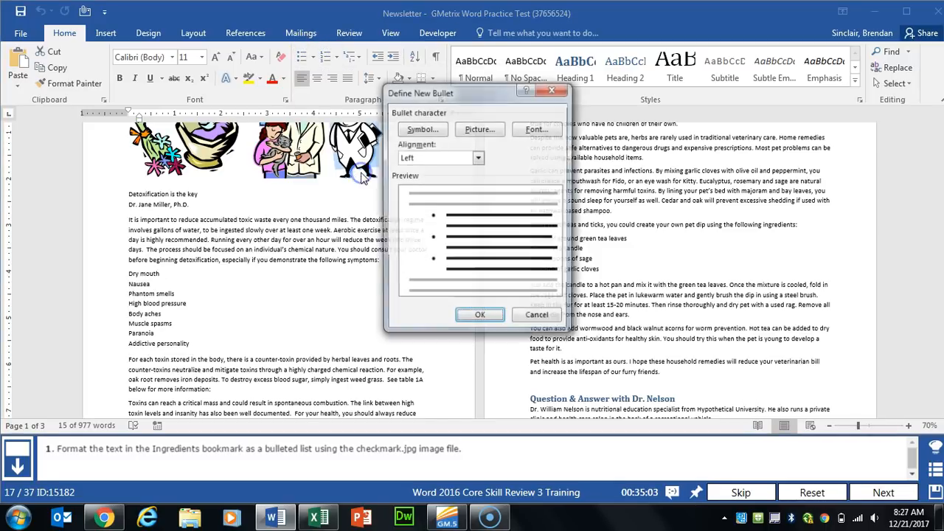
{"action": "left_click", "coordinate": [480, 132]}
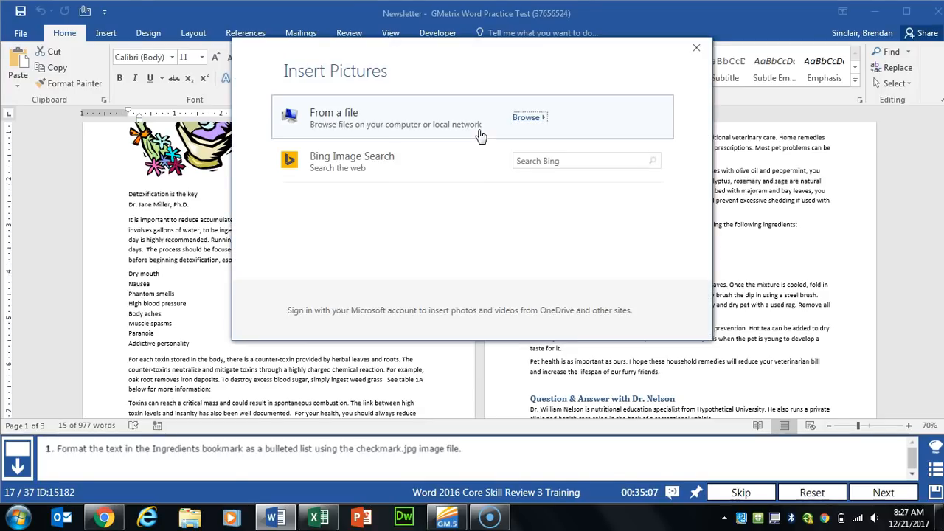
{"action": "left_click", "coordinate": [530, 120]}
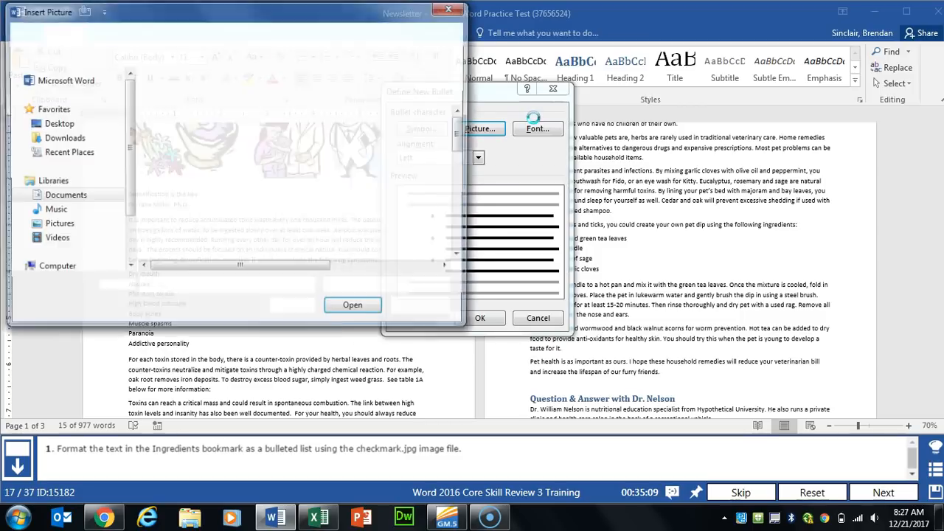
{"action": "left_click", "coordinate": [72, 200]}
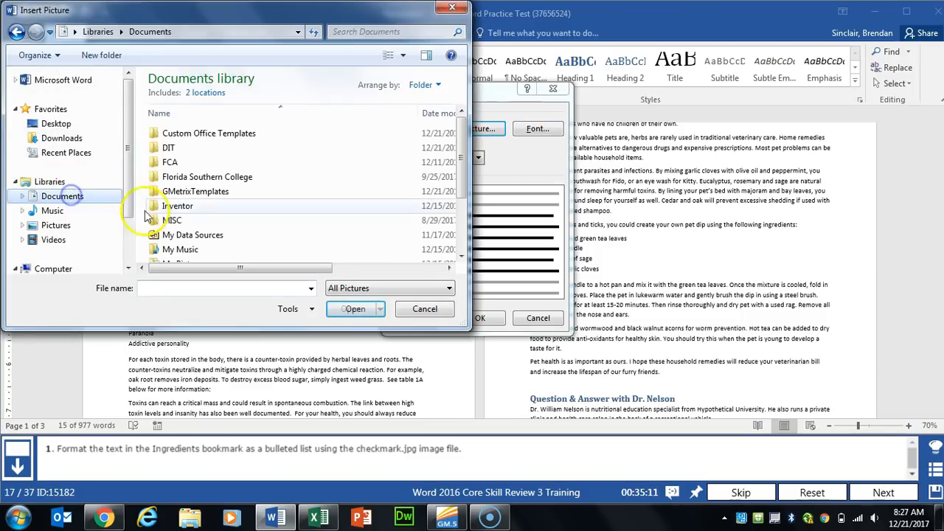
{"action": "double_click", "coordinate": [205, 188]}
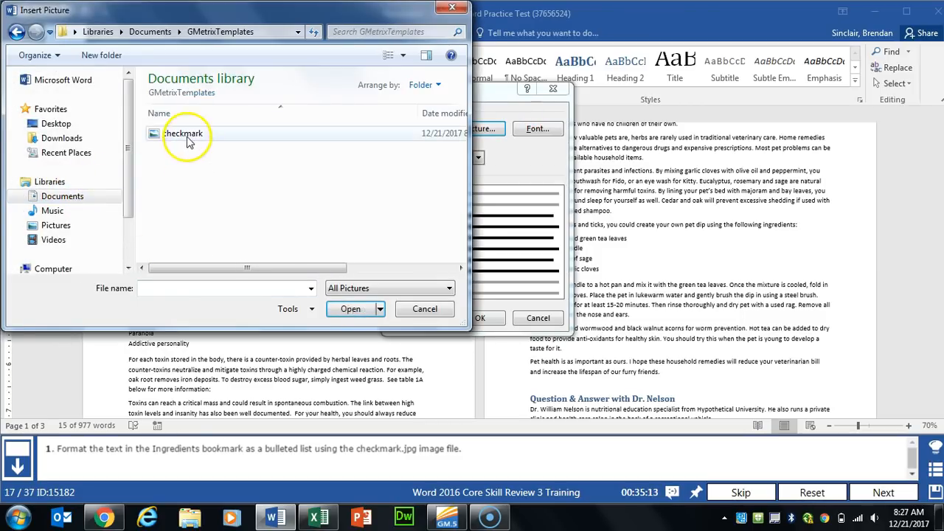
{"action": "left_click", "coordinate": [217, 134]}
{"action": "left_click", "coordinate": [348, 307]}
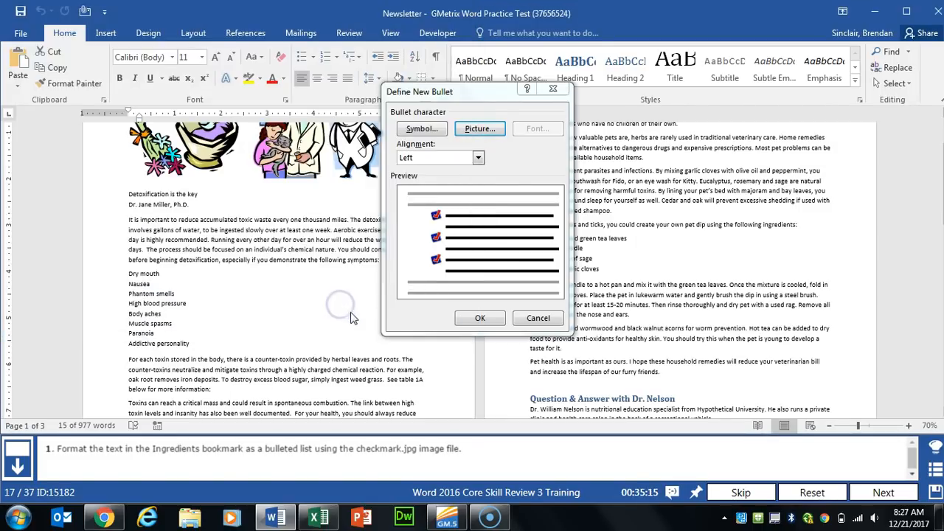
{"action": "left_click", "coordinate": [479, 318]}
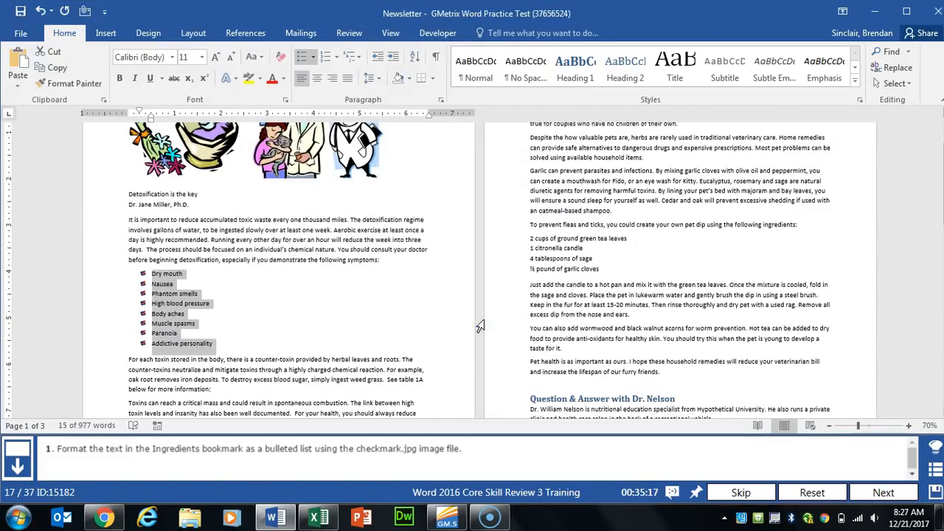
{"action": "left_click", "coordinate": [884, 492]}
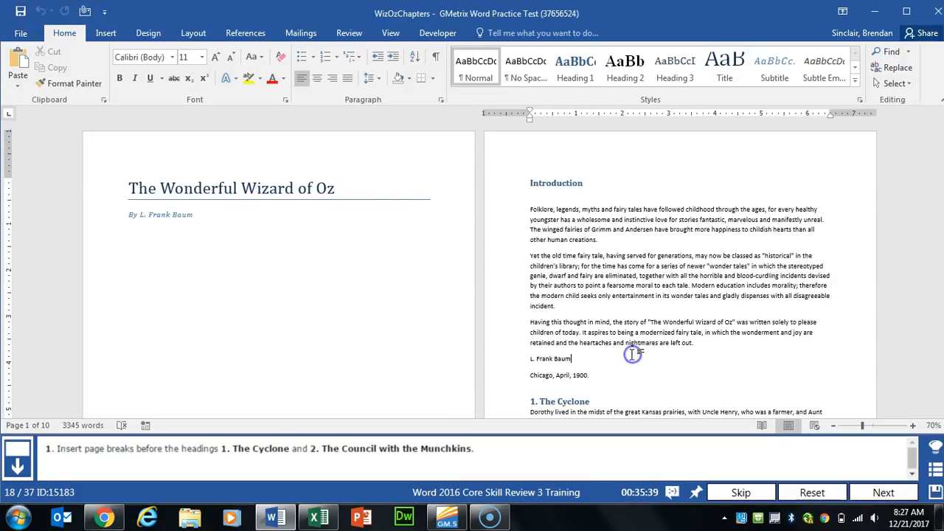
Step: Insert a page break before the '1. The Cyclone' heading
{"action": "scroll", "coordinate": [633, 355], "scroll_direction": "down", "scroll_amount": 3}
{"action": "left_click", "coordinate": [516, 274]}
{"action": "left_click", "coordinate": [528, 264]}
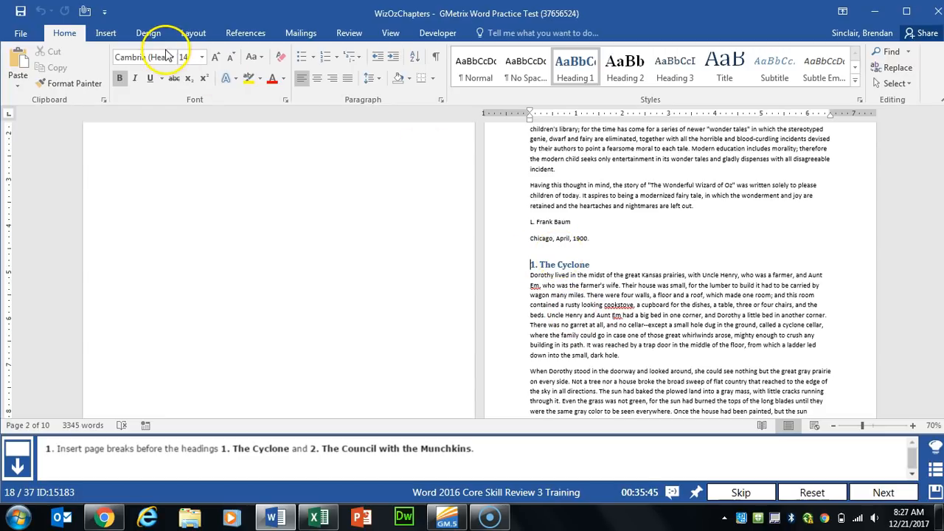
{"action": "left_click", "coordinate": [191, 33]}
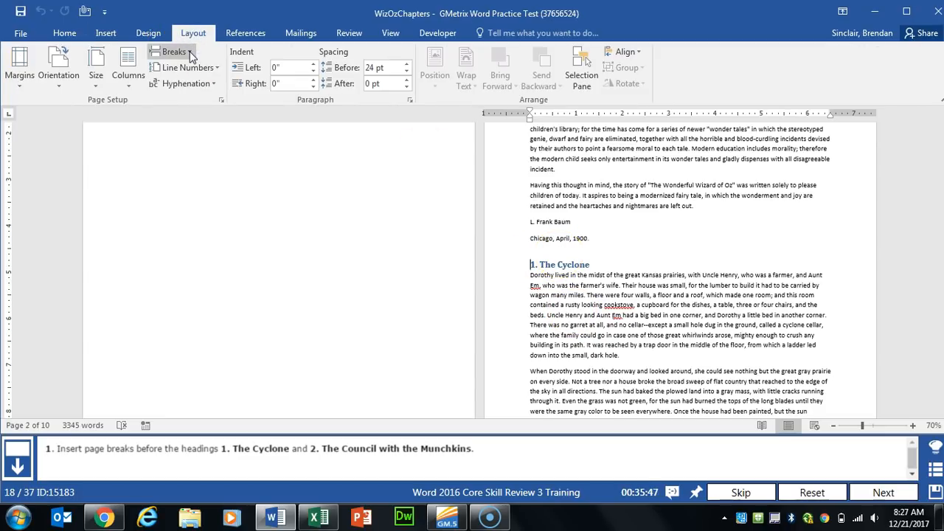
{"action": "left_click", "coordinate": [189, 53]}
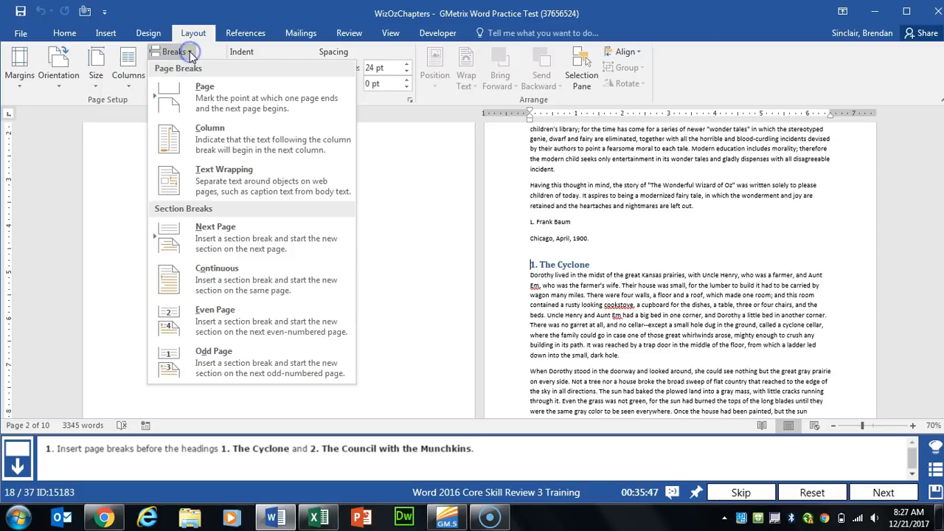
{"action": "left_click", "coordinate": [262, 103]}
Step: Insert a page break before '2. The Council with the Munchkins' and submit the task
{"action": "scroll", "coordinate": [307, 249], "scroll_direction": "down", "scroll_amount": 15}
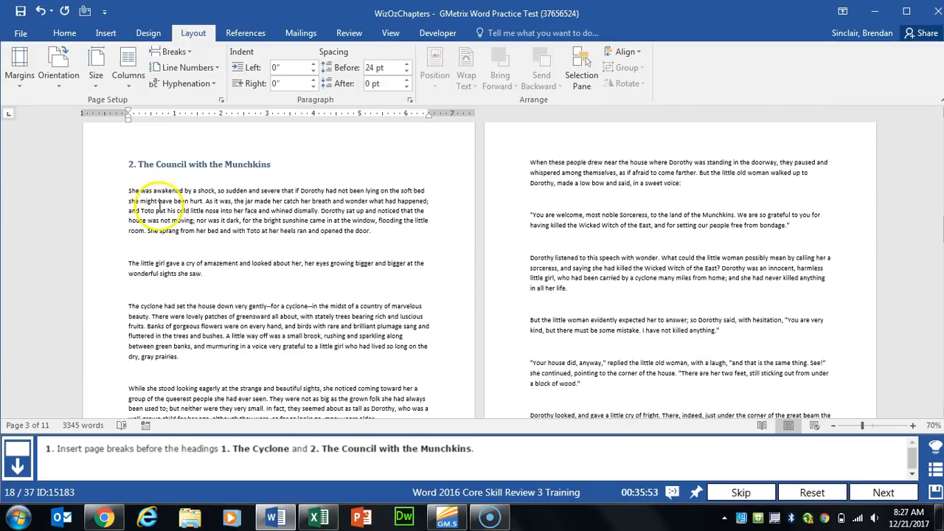
{"action": "left_click", "coordinate": [129, 163]}
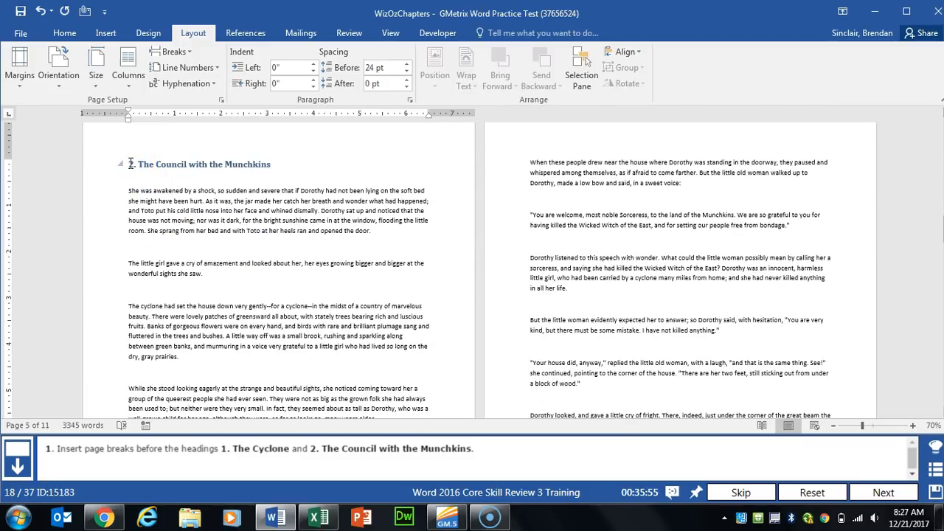
{"action": "left_click", "coordinate": [175, 52]}
{"action": "left_click", "coordinate": [241, 101]}
{"action": "left_click", "coordinate": [879, 492]}
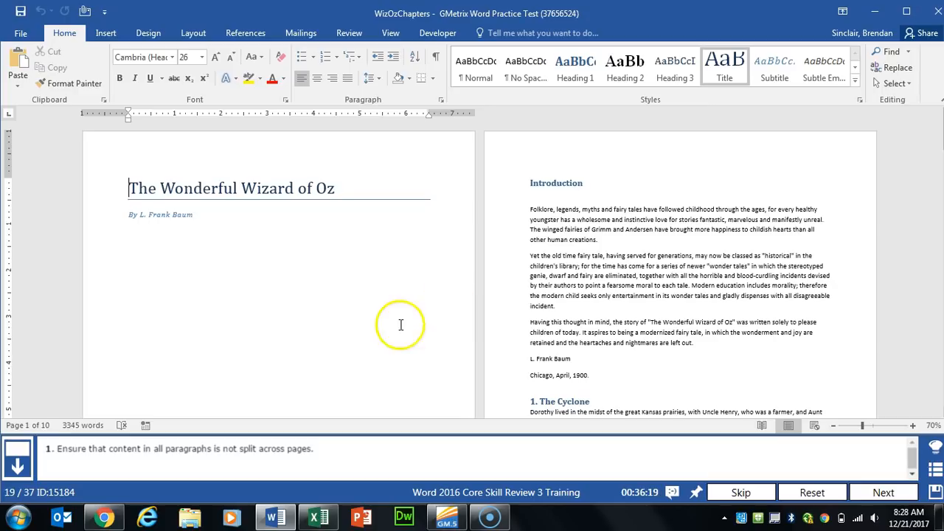
Step: Turn on Keep lines together for all paragraphs in the document and submit the task
{"action": "key", "text": "ctrl+a"}
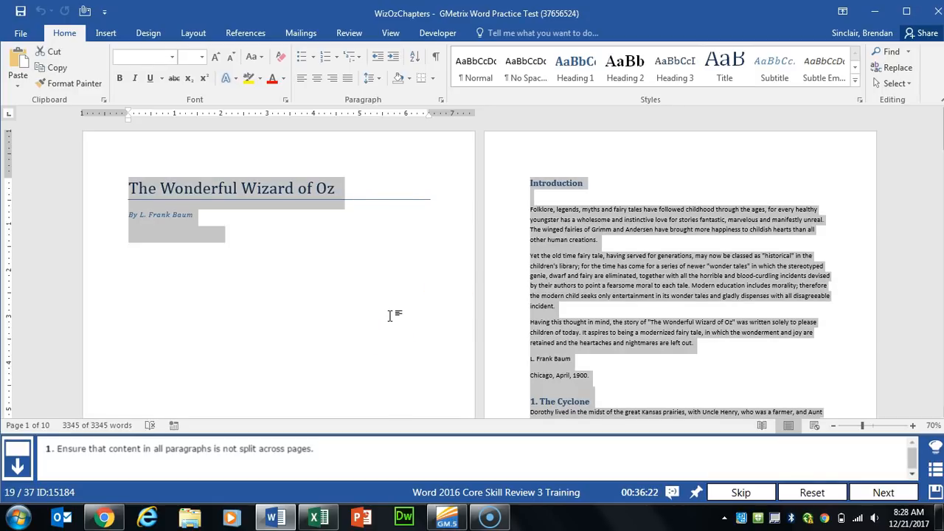
{"action": "left_click", "coordinate": [441, 100]}
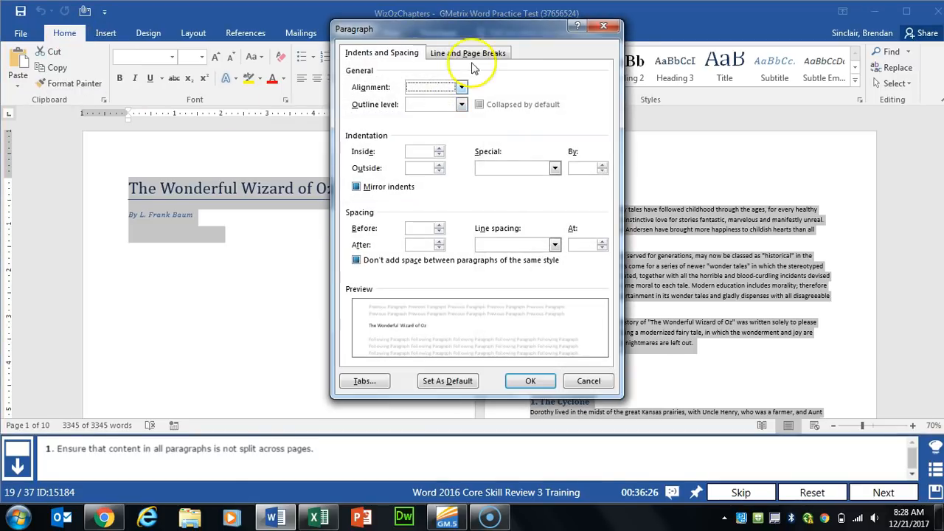
{"action": "left_click", "coordinate": [500, 55]}
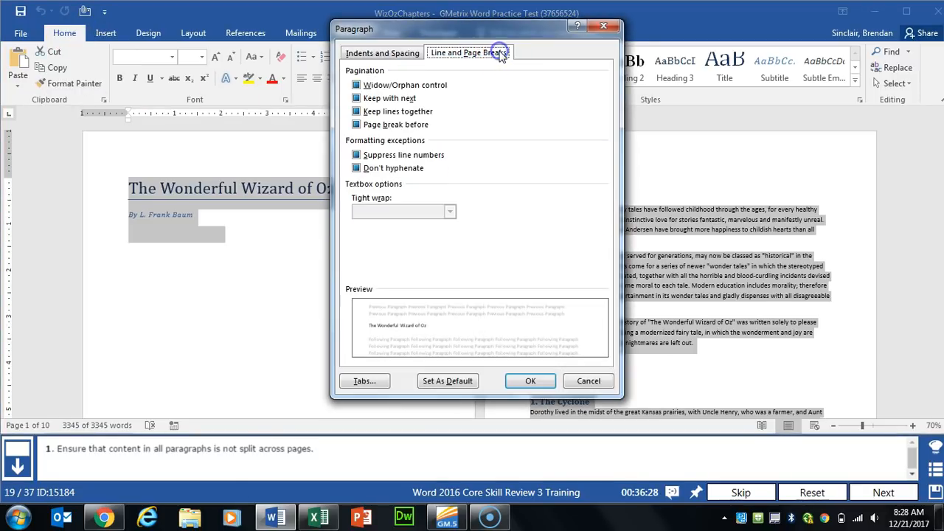
{"action": "left_click", "coordinate": [376, 115]}
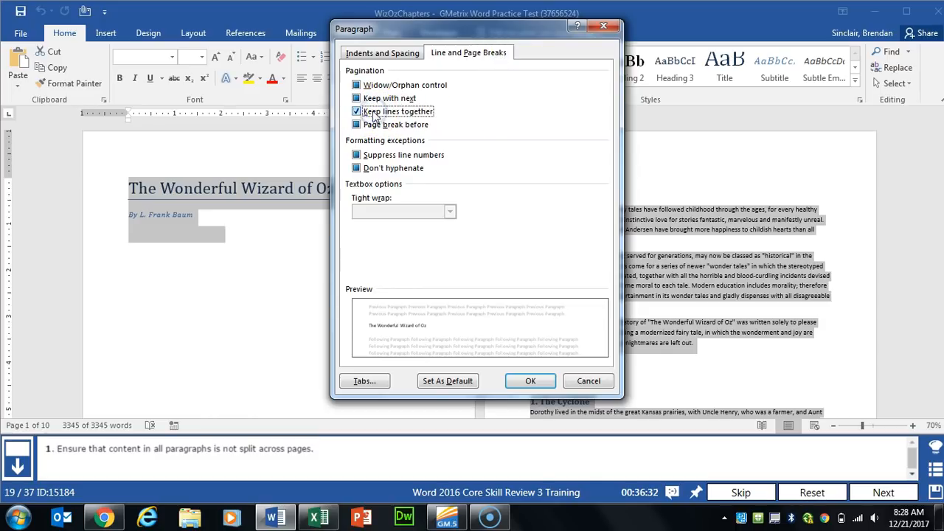
{"action": "left_click", "coordinate": [528, 382]}
{"action": "left_click", "coordinate": [877, 498]}
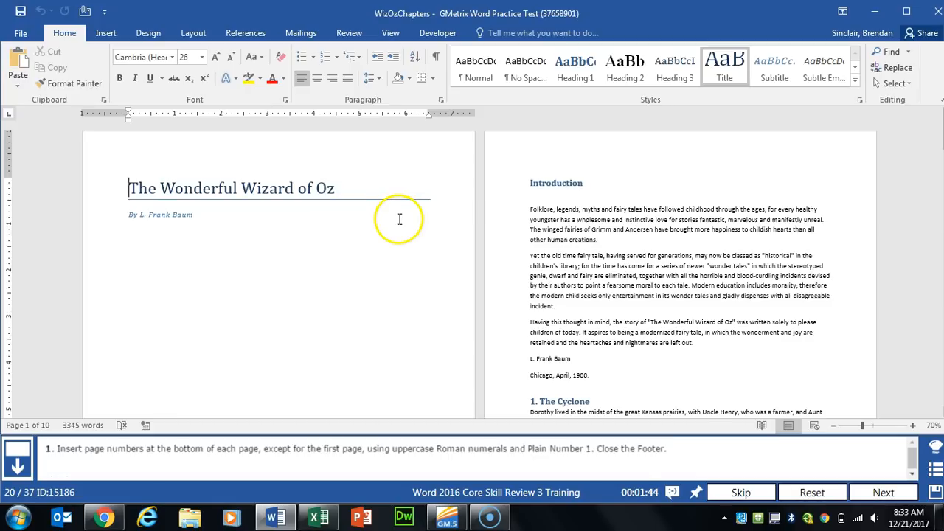
Step: Add a Plain Number page number at the bottom of the pages
{"action": "left_click", "coordinate": [105, 33]}
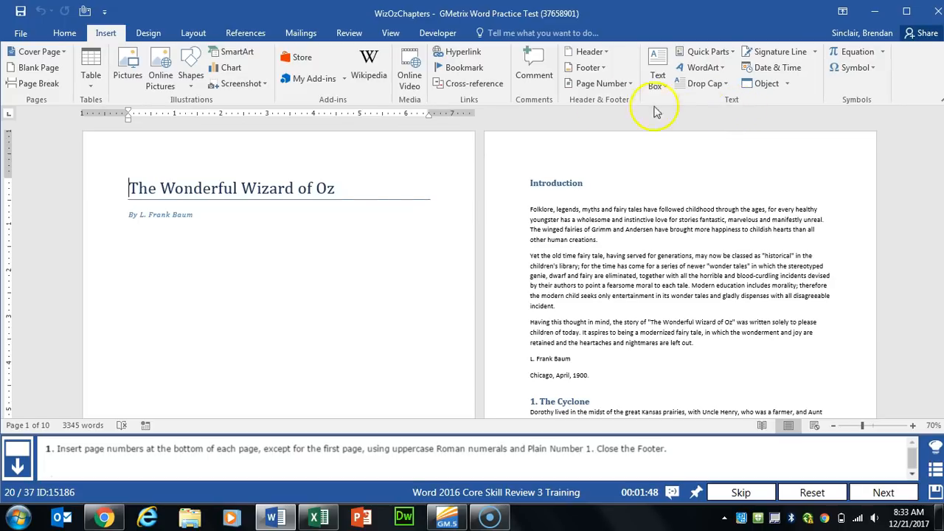
{"action": "left_click", "coordinate": [624, 84]}
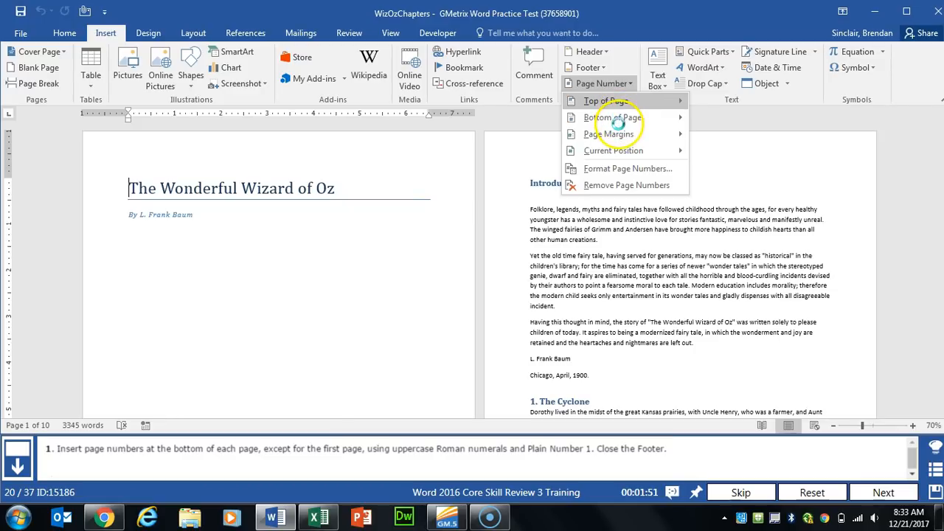
{"action": "mouse_move", "coordinate": [610, 122]}
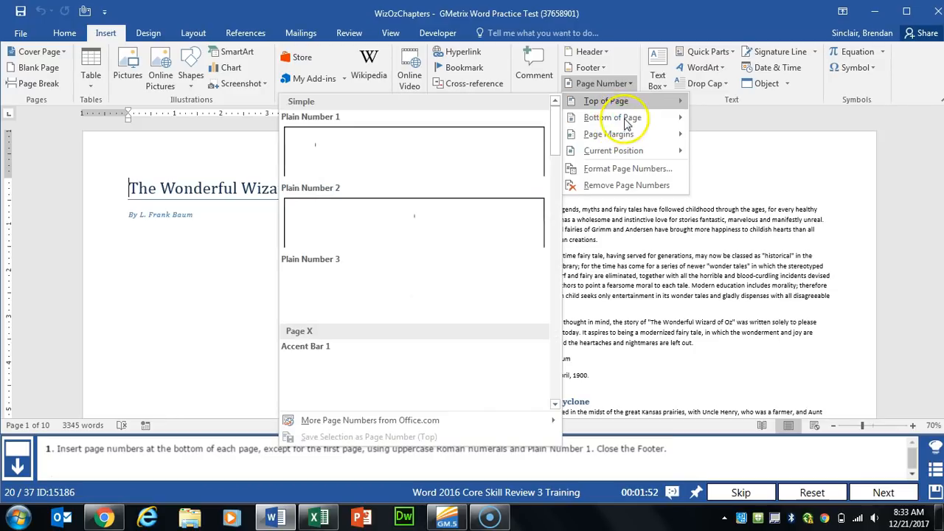
{"action": "left_click", "coordinate": [434, 168]}
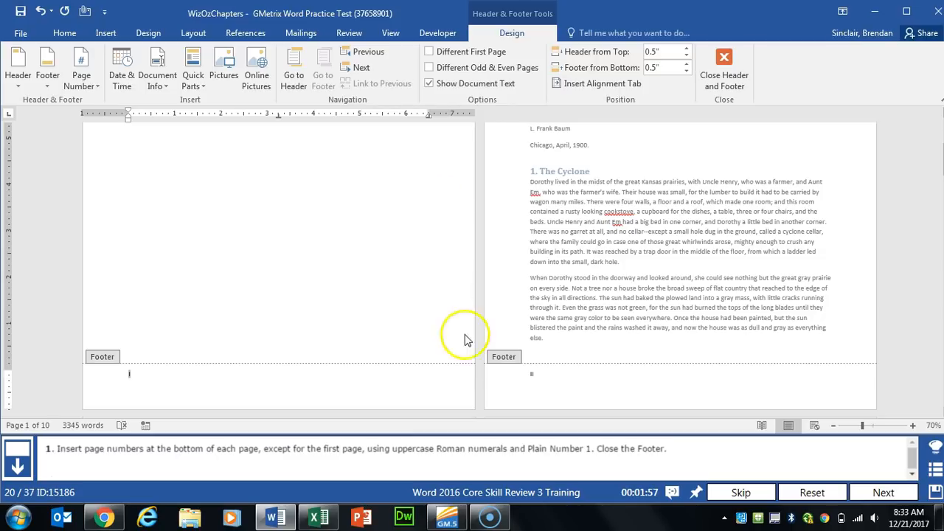
Step: Give the first page a different footer, check the number format, close the footer and submit
{"action": "left_click", "coordinate": [451, 53]}
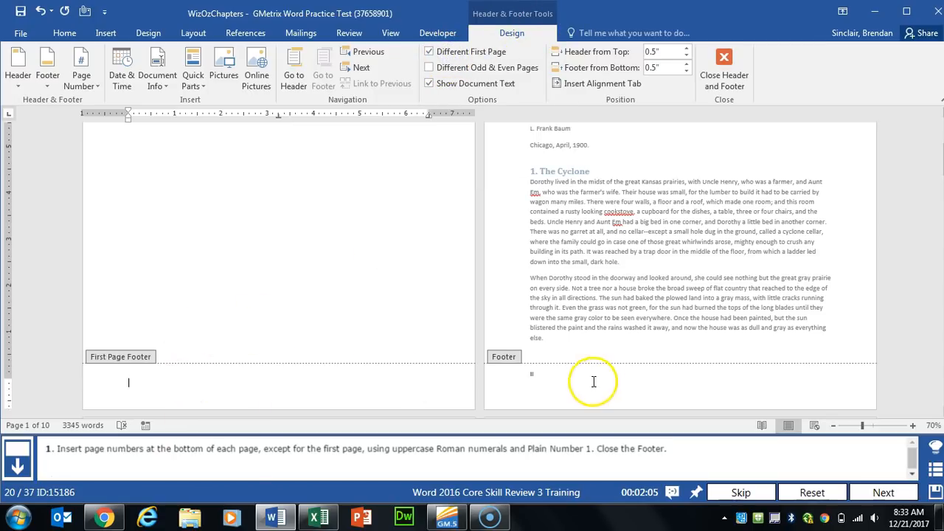
{"action": "left_click", "coordinate": [543, 379]}
{"action": "double_click", "coordinate": [530, 374]}
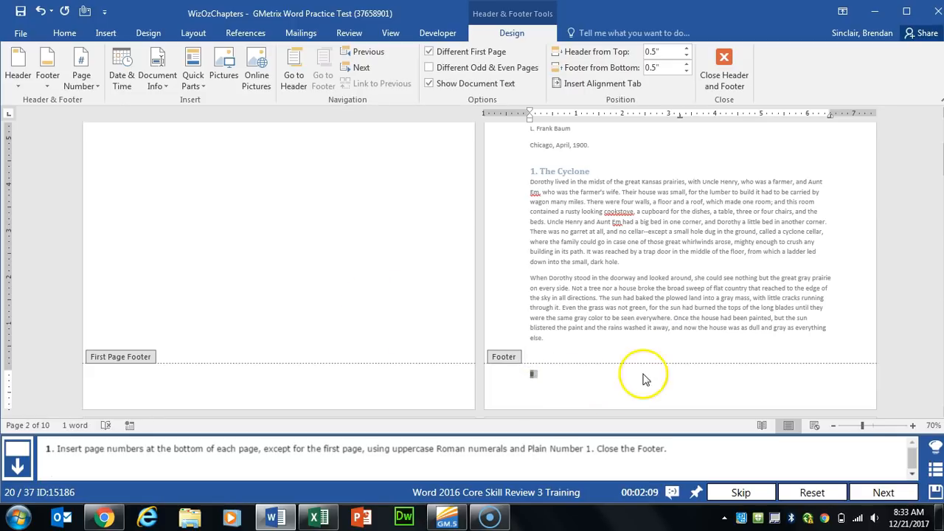
{"action": "left_click", "coordinate": [81, 83]}
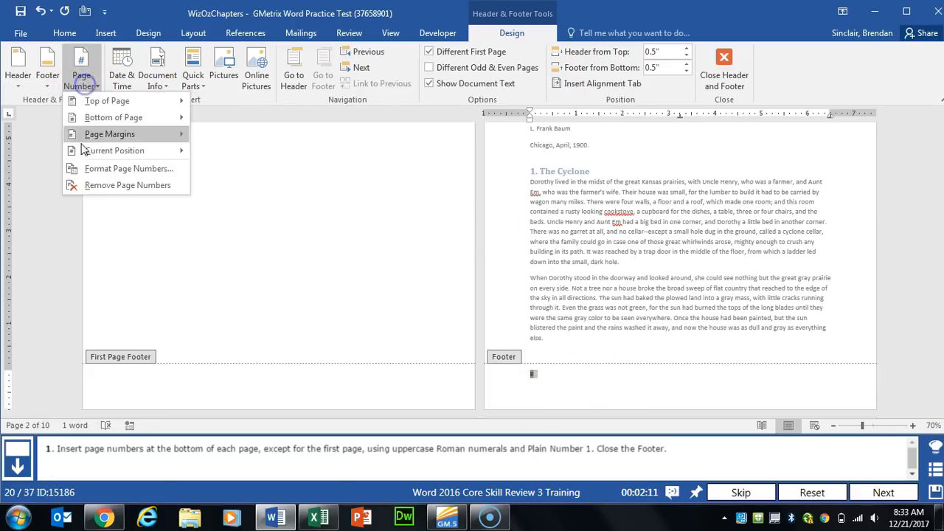
{"action": "left_click", "coordinate": [103, 169]}
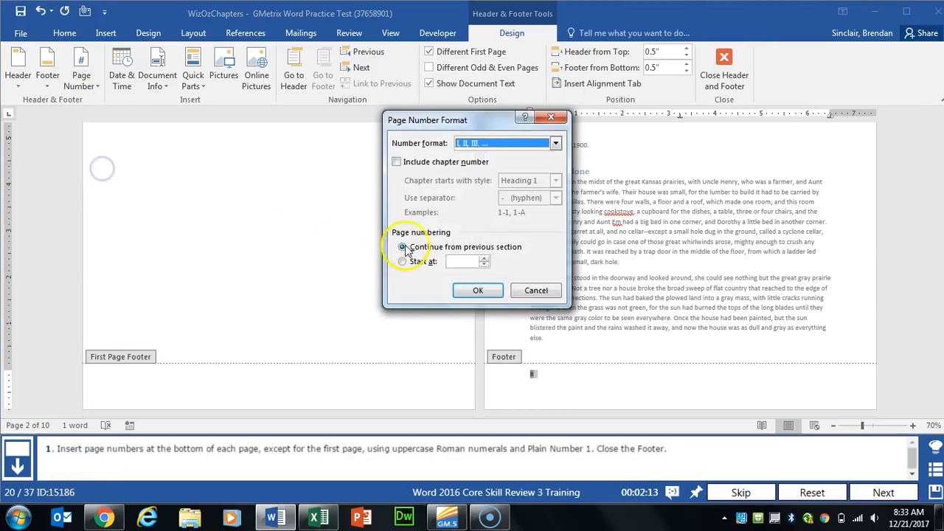
{"action": "left_click", "coordinate": [537, 289]}
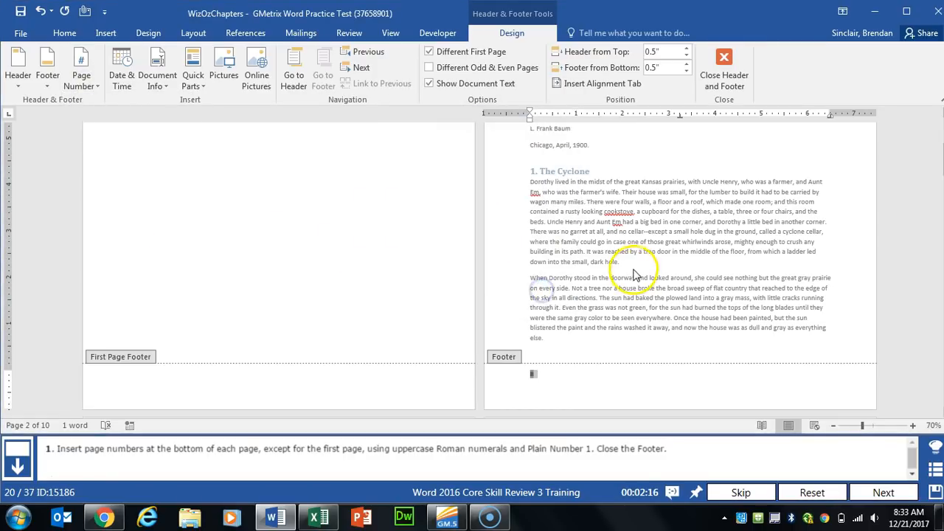
{"action": "left_click", "coordinate": [724, 70]}
{"action": "left_click", "coordinate": [878, 492]}
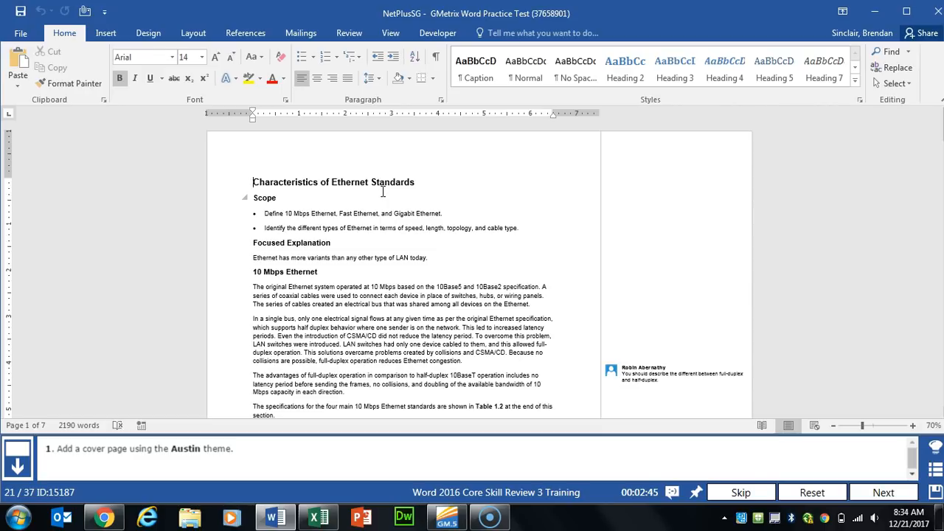
Step: Insert the Austin cover page into the Ethernet document and submit the task
{"action": "left_click", "coordinate": [117, 34]}
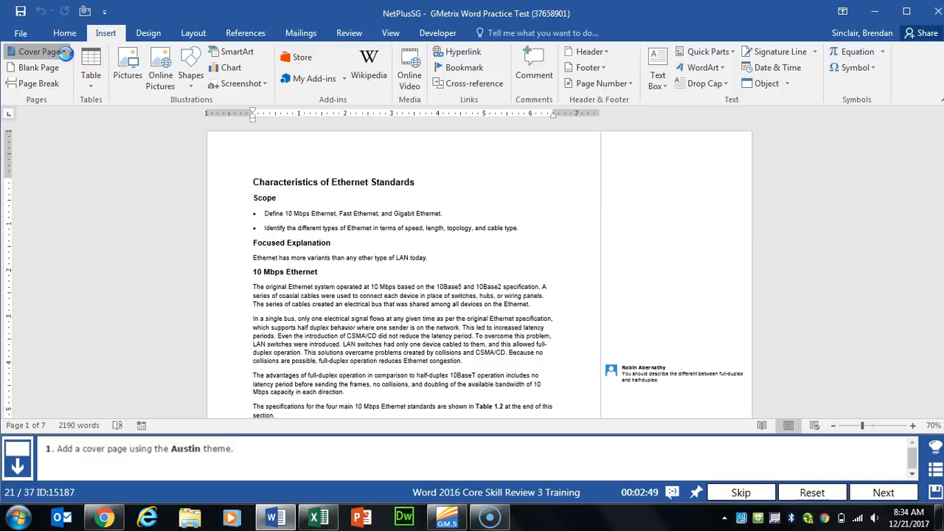
{"action": "left_click", "coordinate": [64, 53]}
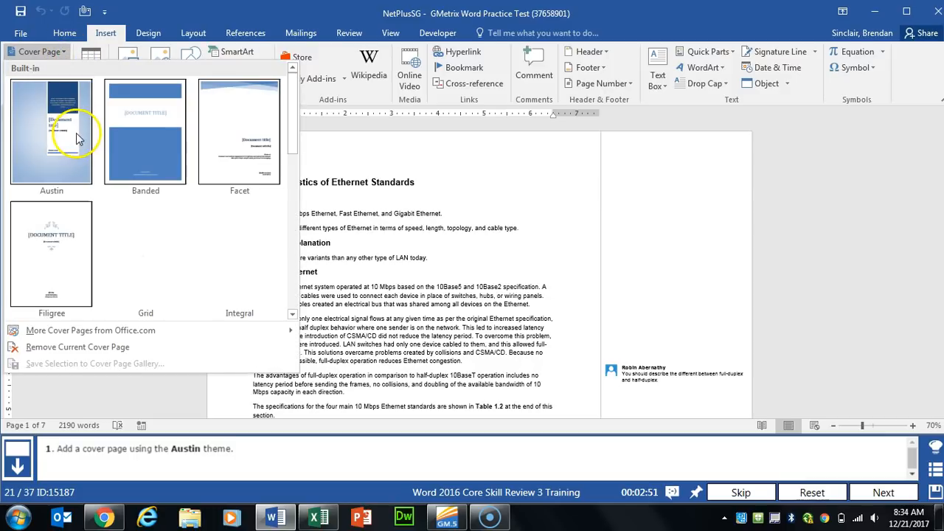
{"action": "left_click", "coordinate": [59, 148]}
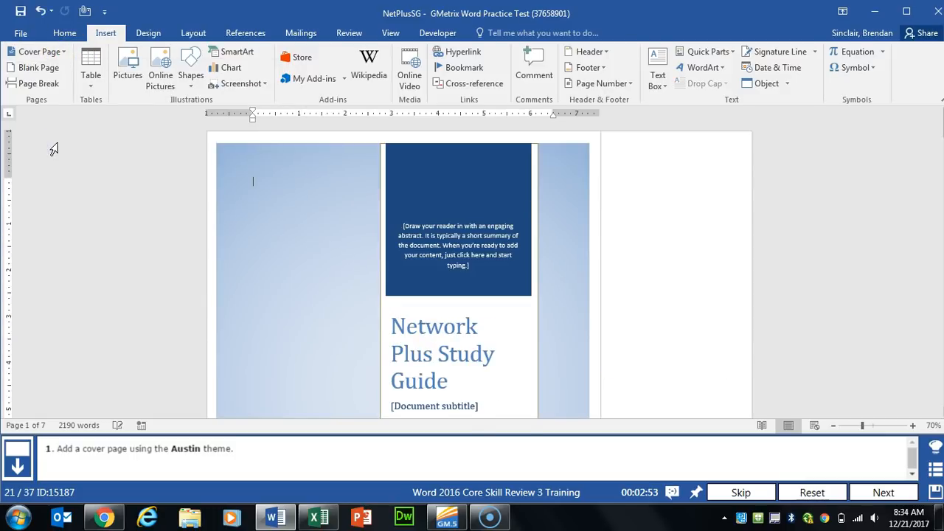
{"action": "left_click", "coordinate": [881, 492]}
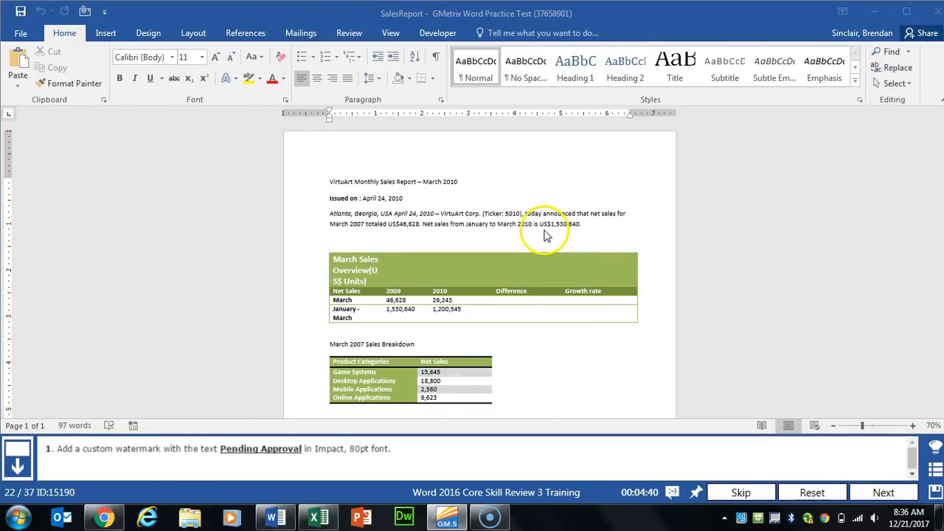
Step: Start a custom text watermark with the text 'Pending Approval'
{"action": "left_click", "coordinate": [148, 32]}
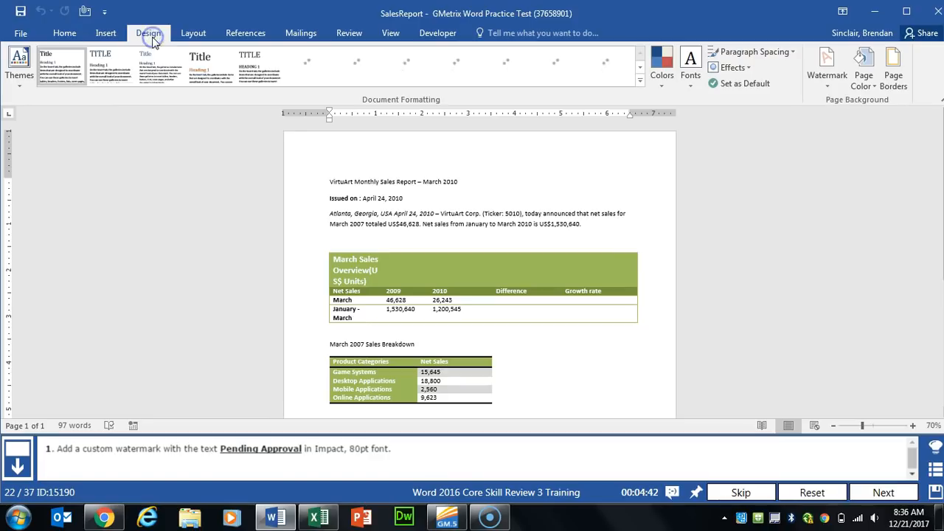
{"action": "left_click", "coordinate": [831, 80]}
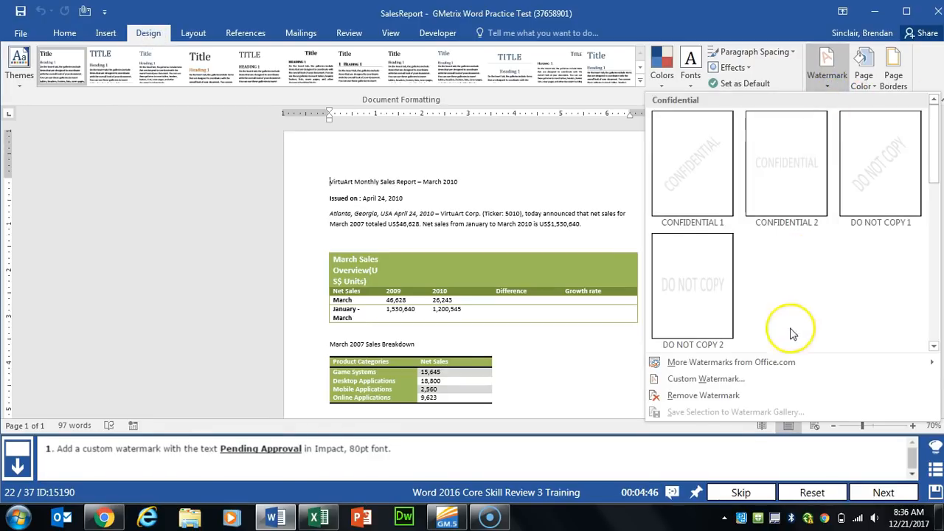
{"action": "left_click", "coordinate": [697, 379]}
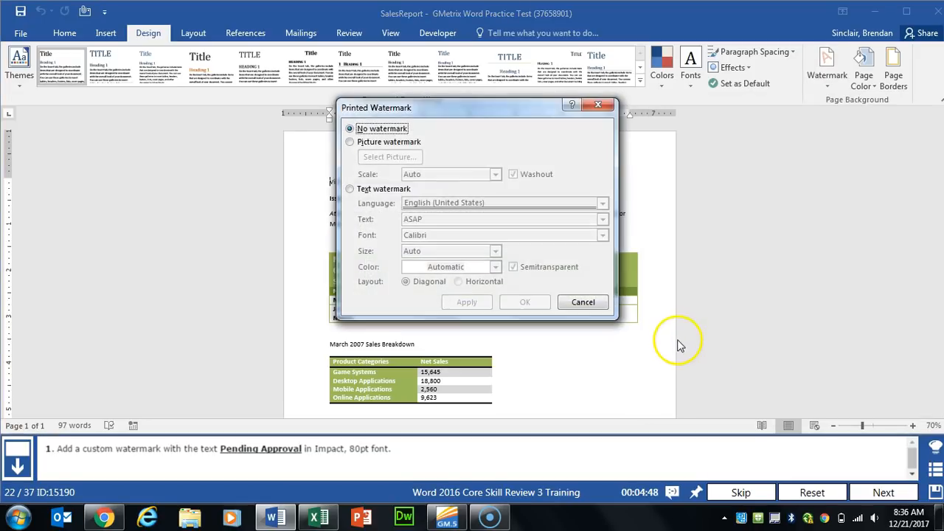
{"action": "left_click", "coordinate": [388, 189]}
{"action": "left_click", "coordinate": [366, 220]}
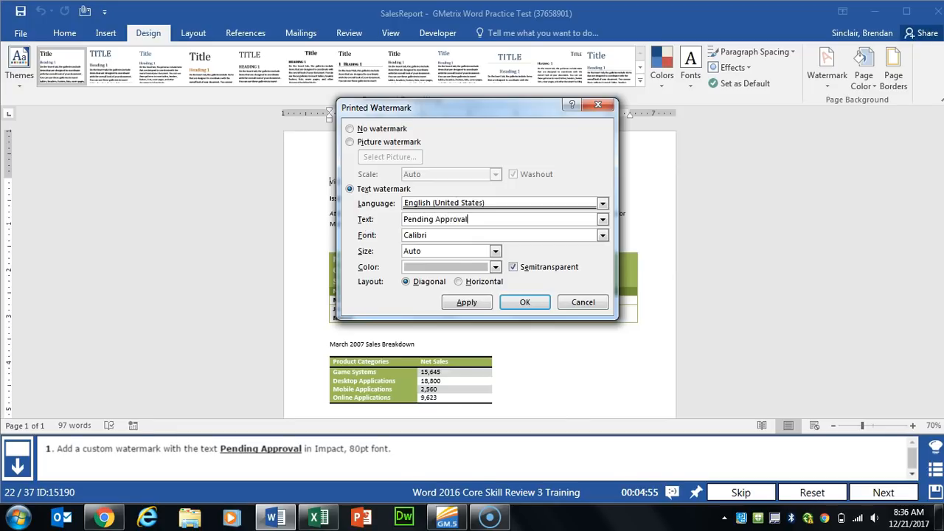
Step: Set the watermark font to Impact at size 80, apply it, and submit the task
{"action": "left_click", "coordinate": [603, 235]}
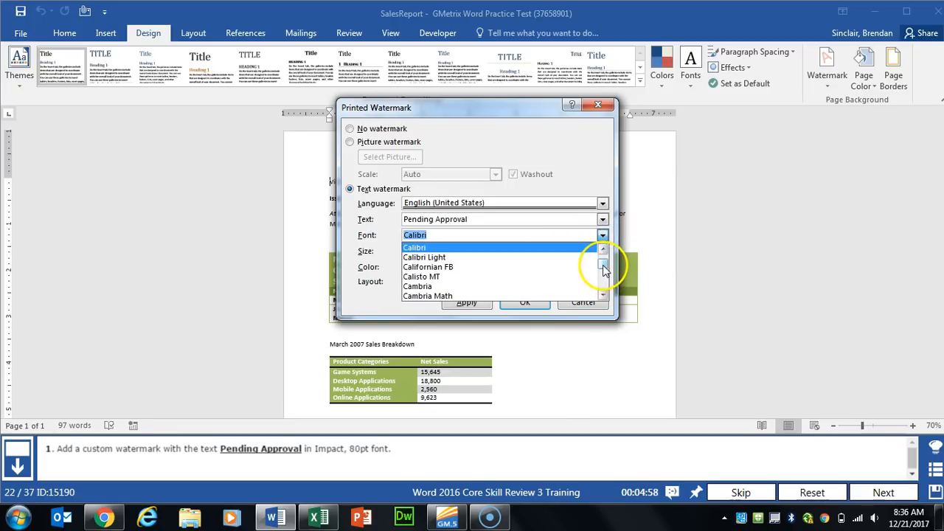
{"action": "scroll", "coordinate": [603, 271], "scroll_direction": "down", "scroll_amount": 10}
{"action": "left_click_drag", "start_coordinate": [604, 271], "coordinate": [603, 273]}
{"action": "left_click", "coordinate": [459, 254]}
{"action": "left_click", "coordinate": [497, 253]}
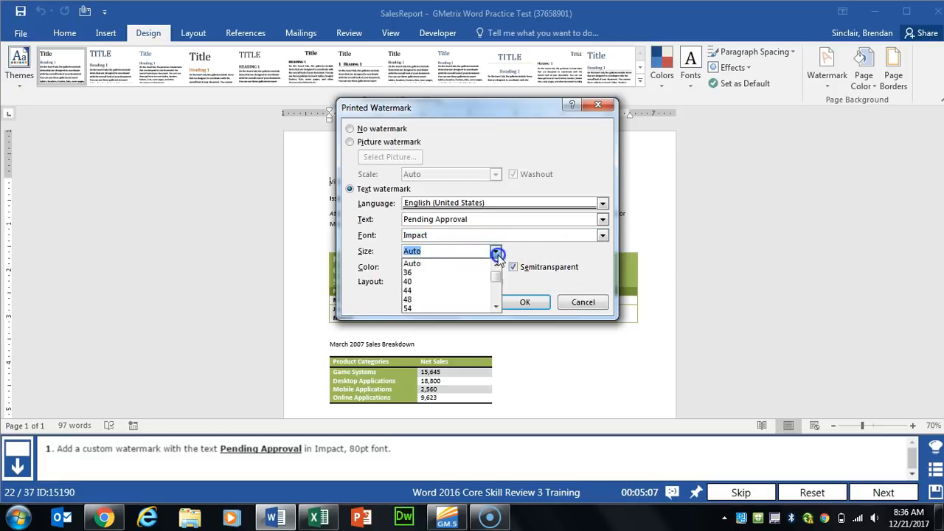
{"action": "left_click_drag", "start_coordinate": [500, 283], "coordinate": [500, 286]}
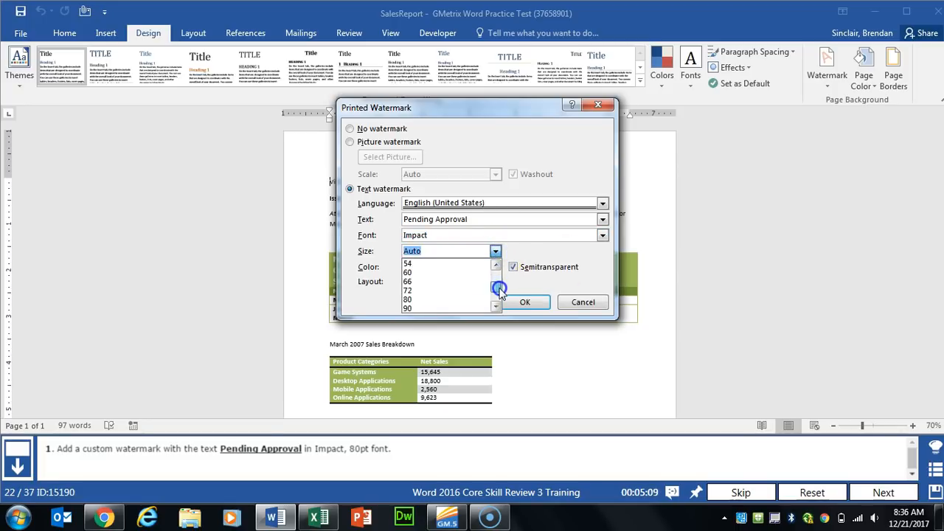
{"action": "left_click", "coordinate": [409, 300]}
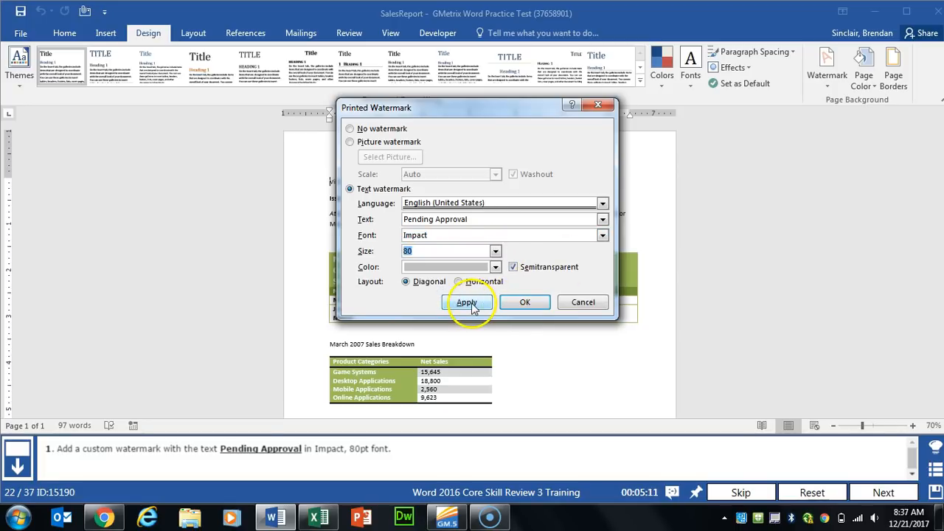
{"action": "left_click", "coordinate": [467, 302]}
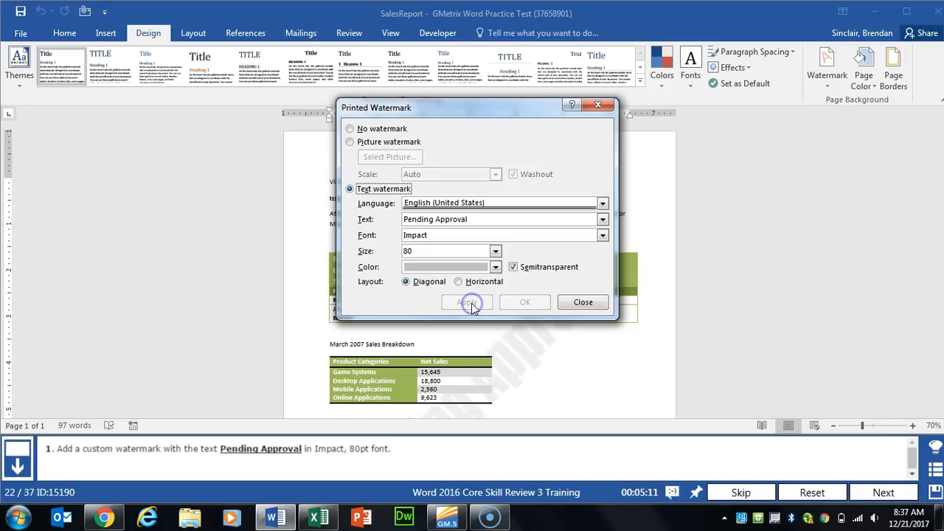
{"action": "left_click", "coordinate": [583, 302]}
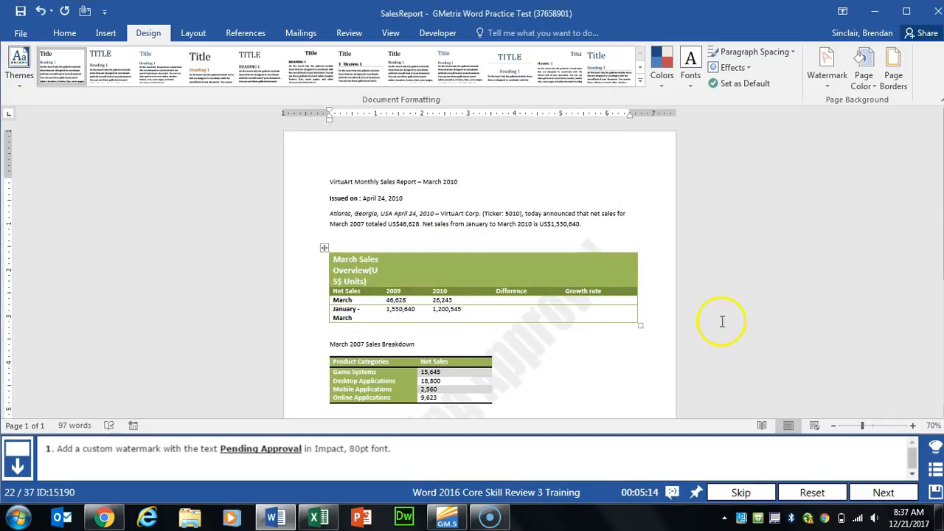
{"action": "left_click", "coordinate": [881, 491]}
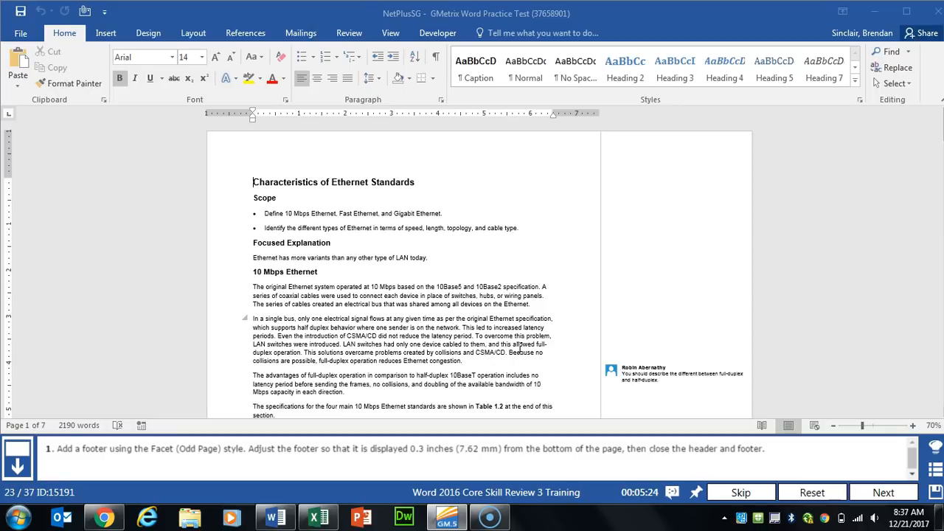
Step: Add a Facet (Odd Page) footer set 0.3" from the page bottom and submit the task
{"action": "left_click", "coordinate": [106, 33]}
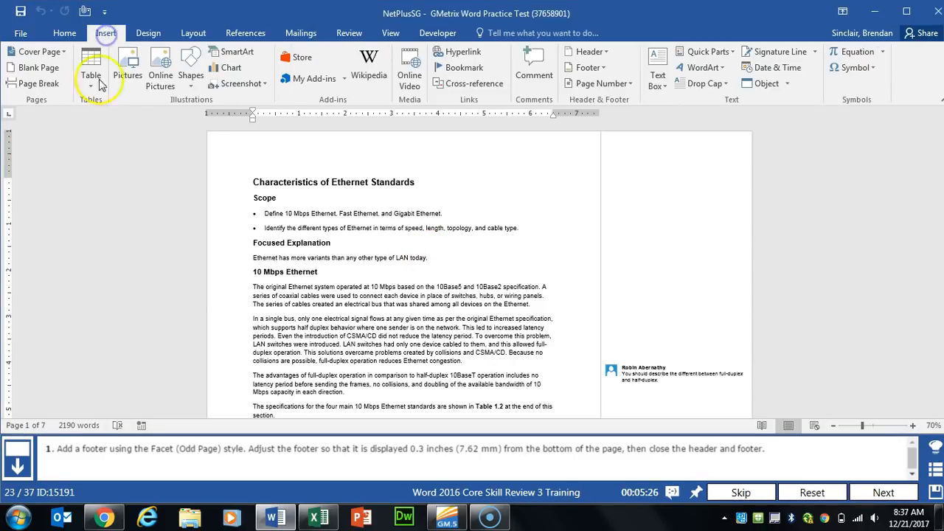
{"action": "left_click", "coordinate": [596, 68]}
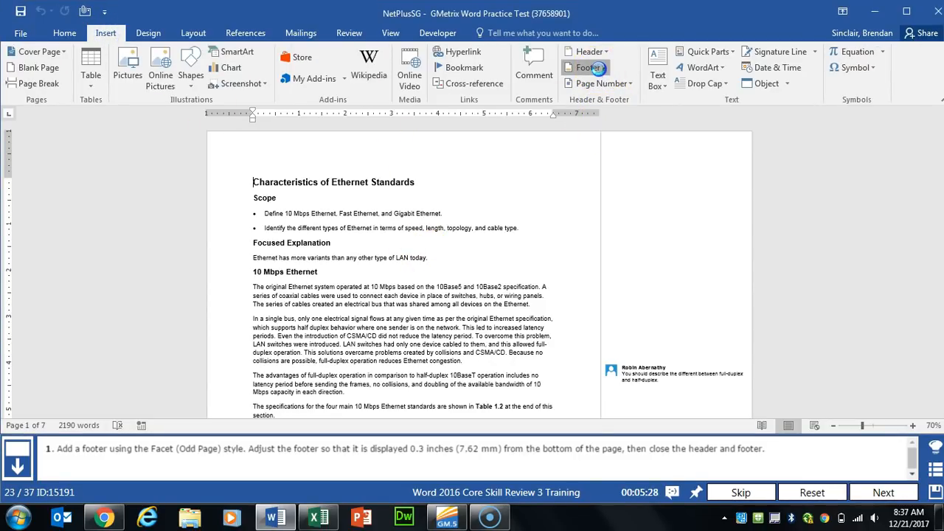
{"action": "left_click_drag", "start_coordinate": [838, 124], "coordinate": [836, 160]}
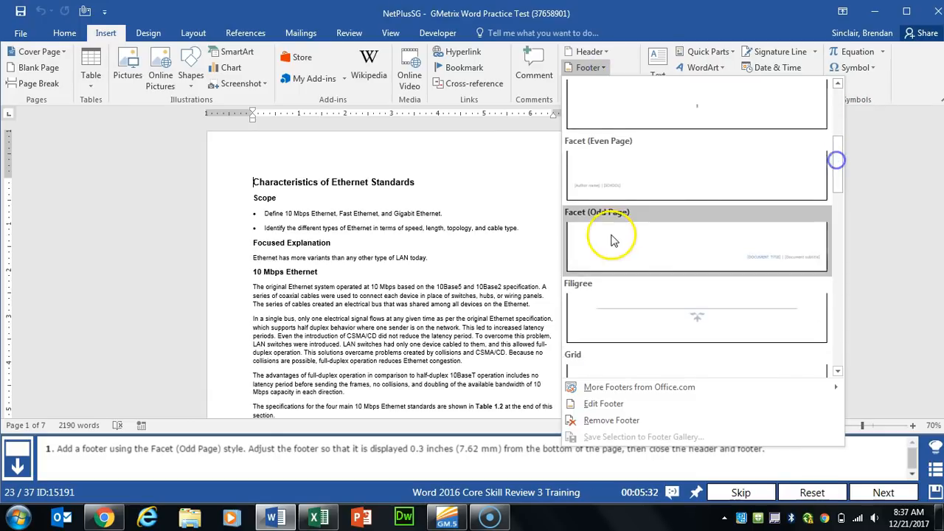
{"action": "left_click", "coordinate": [612, 240]}
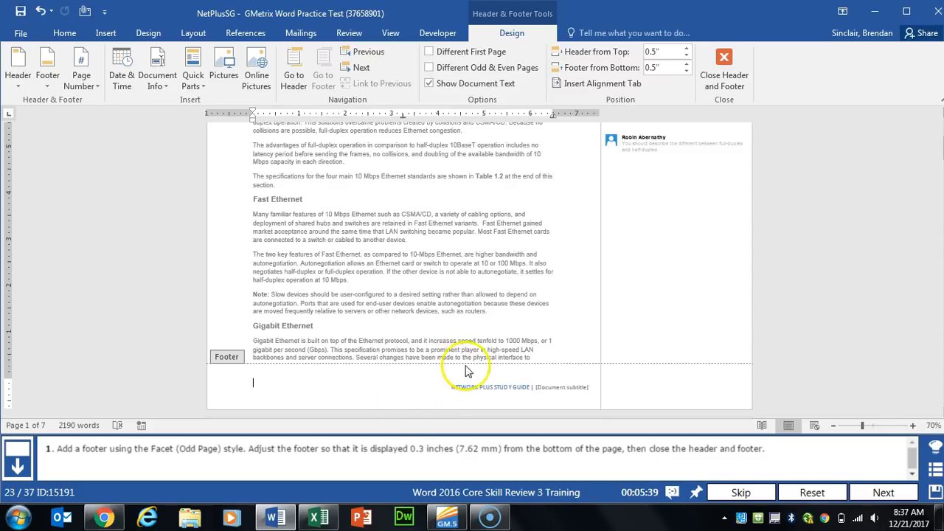
{"action": "left_click", "coordinate": [686, 72]}
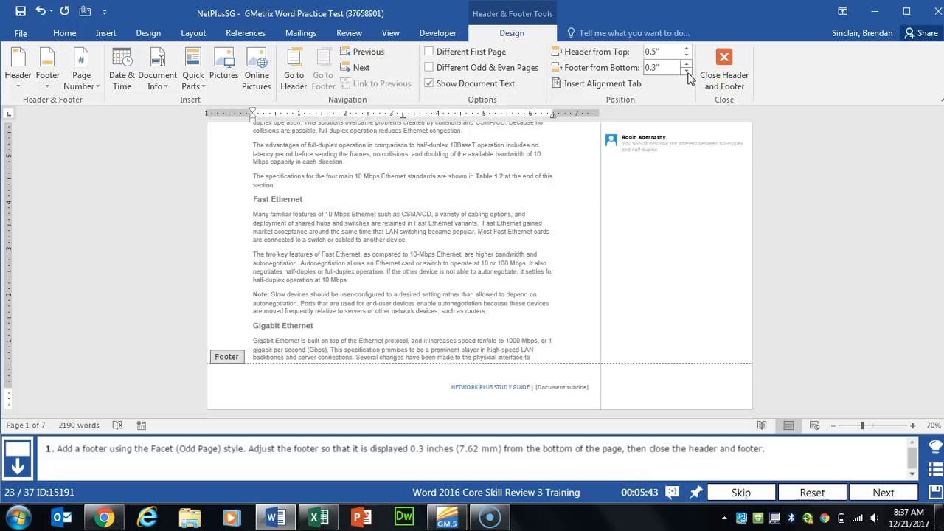
{"action": "left_click", "coordinate": [734, 78]}
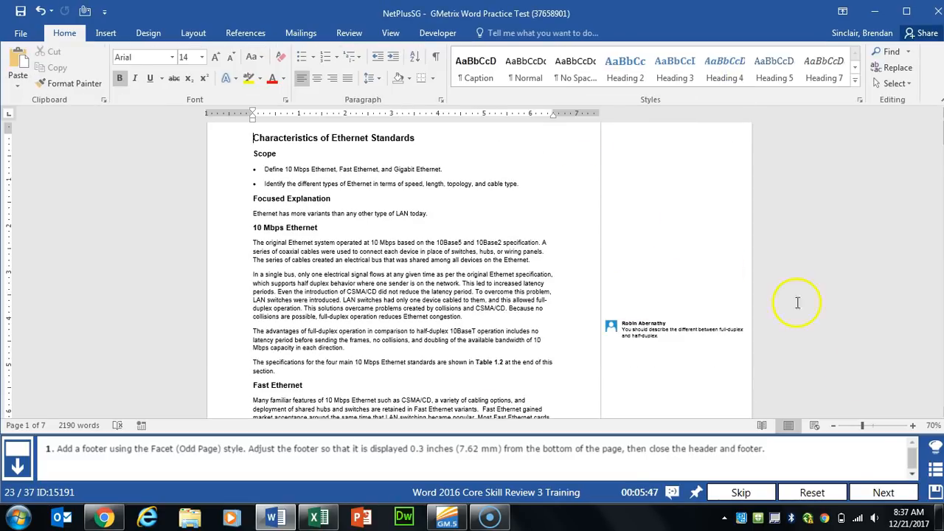
{"action": "left_click", "coordinate": [884, 492]}
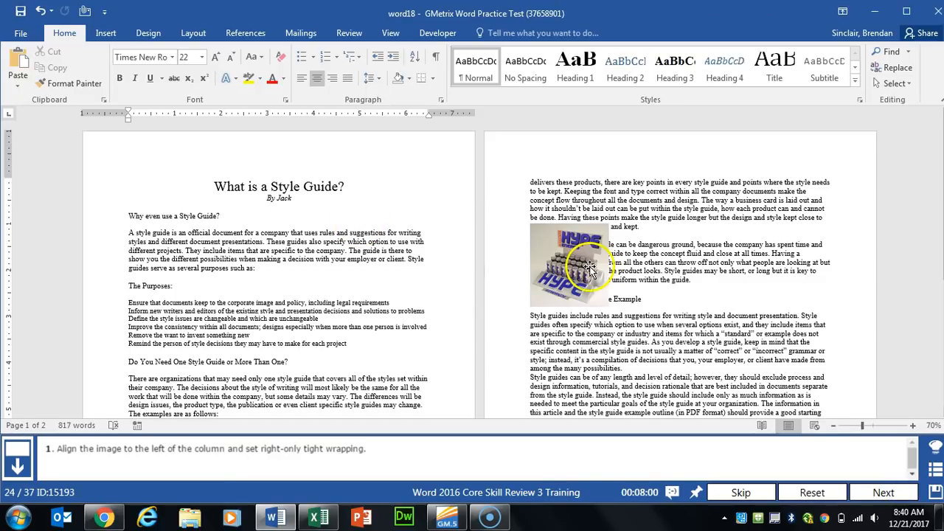
Step: Set the HYPE image to Tight text wrapping on the right side only
{"action": "left_click", "coordinate": [565, 236]}
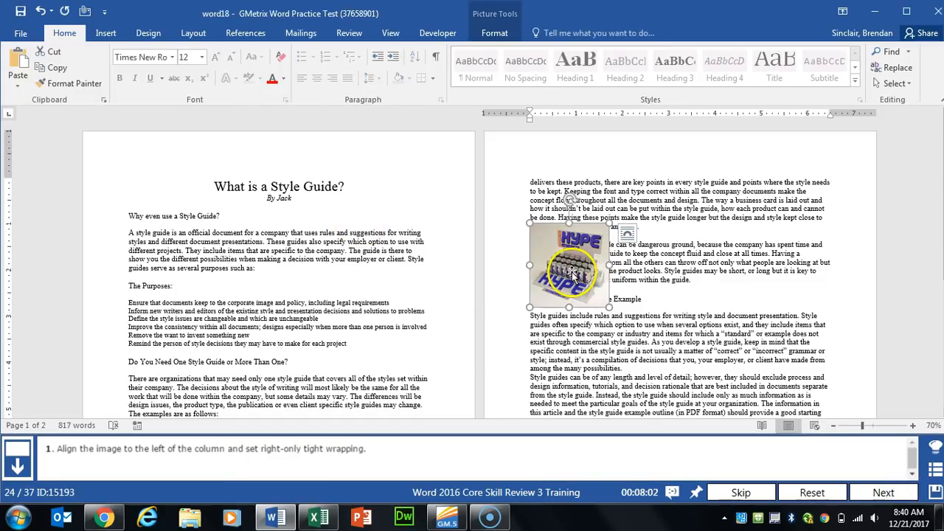
{"action": "left_click", "coordinate": [627, 233]}
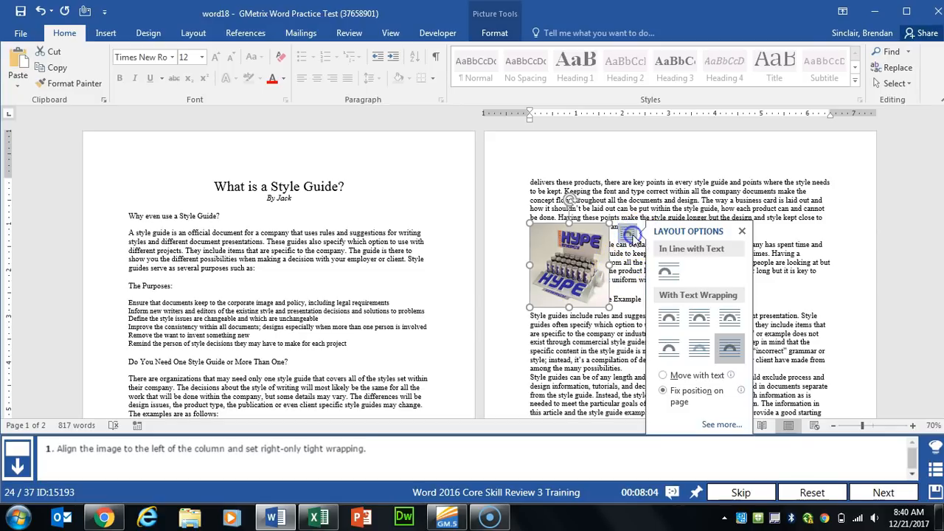
{"action": "left_click", "coordinate": [722, 426]}
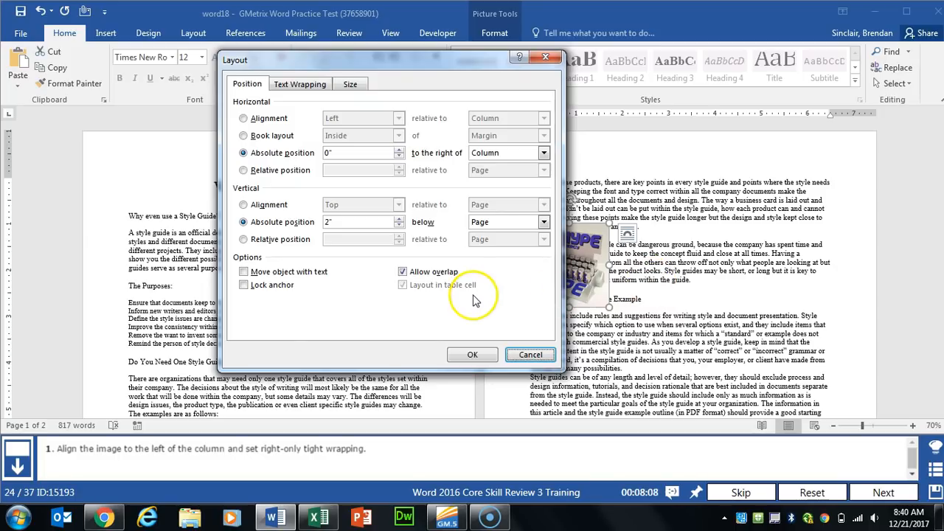
{"action": "left_click", "coordinate": [308, 84]}
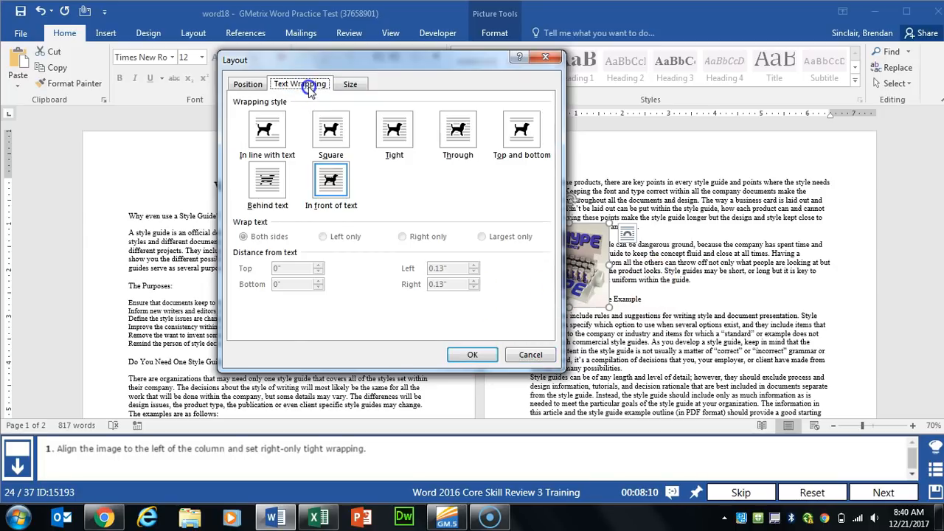
{"action": "left_click", "coordinate": [396, 131]}
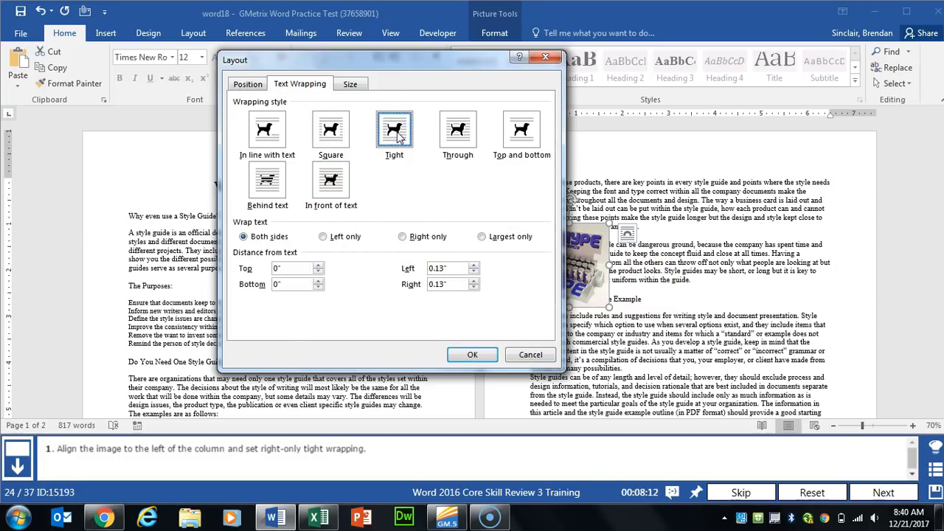
{"action": "left_click", "coordinate": [423, 240]}
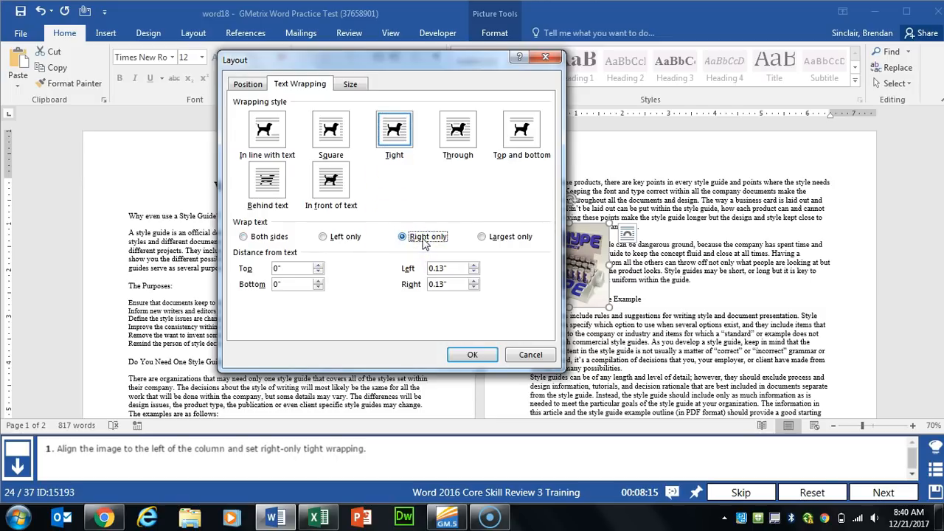
Step: Align the image left relative to the column, apply, and submit the task
{"action": "left_click", "coordinate": [244, 86]}
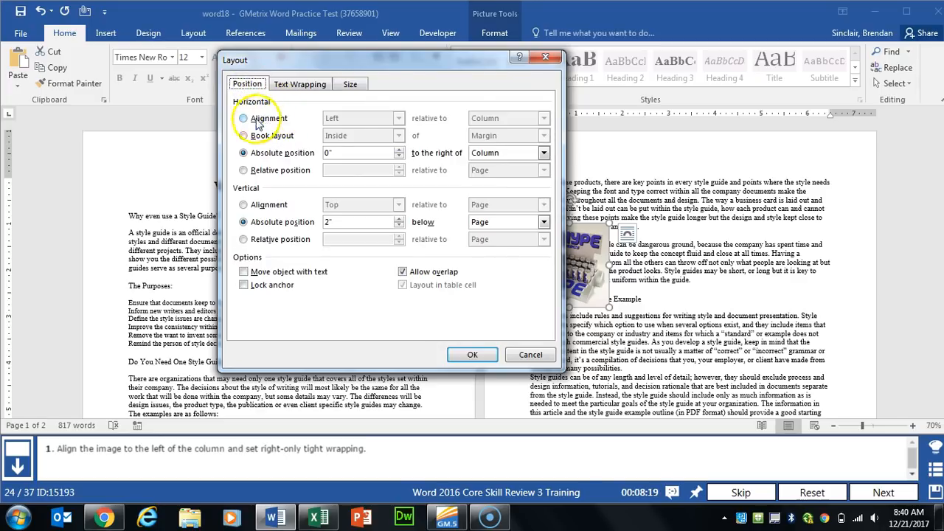
{"action": "left_click", "coordinate": [244, 118]}
{"action": "left_click", "coordinate": [473, 354]}
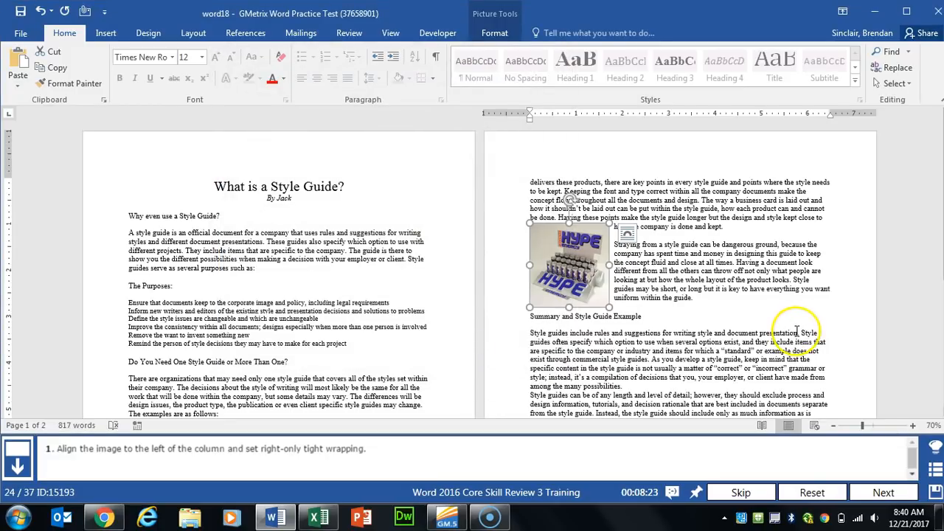
{"action": "left_click", "coordinate": [872, 491]}
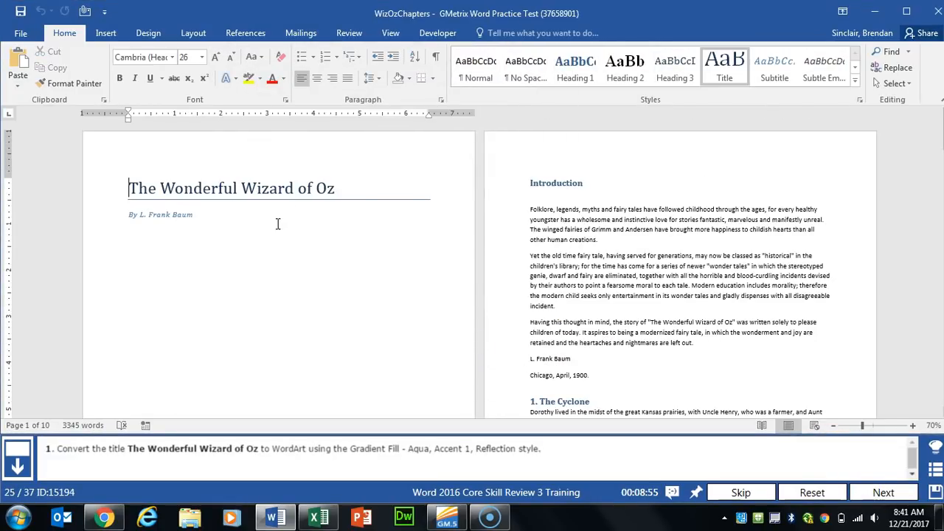
Step: Turn 'The Wonderful Wizard of Oz' title into Gradient Fill - Aqua, Accent 1, Reflection WordArt and submit
{"action": "left_click_drag", "start_coordinate": [129, 188], "coordinate": [334, 199]}
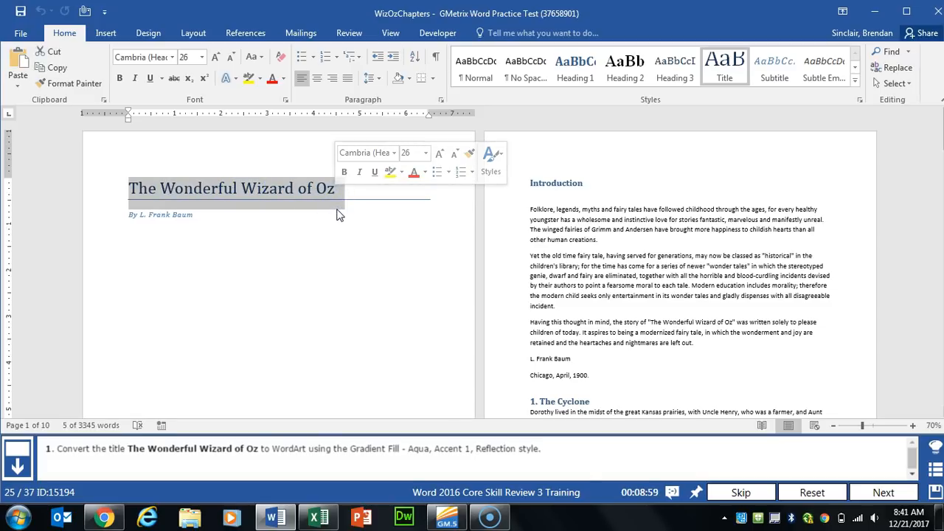
{"action": "left_click", "coordinate": [103, 33]}
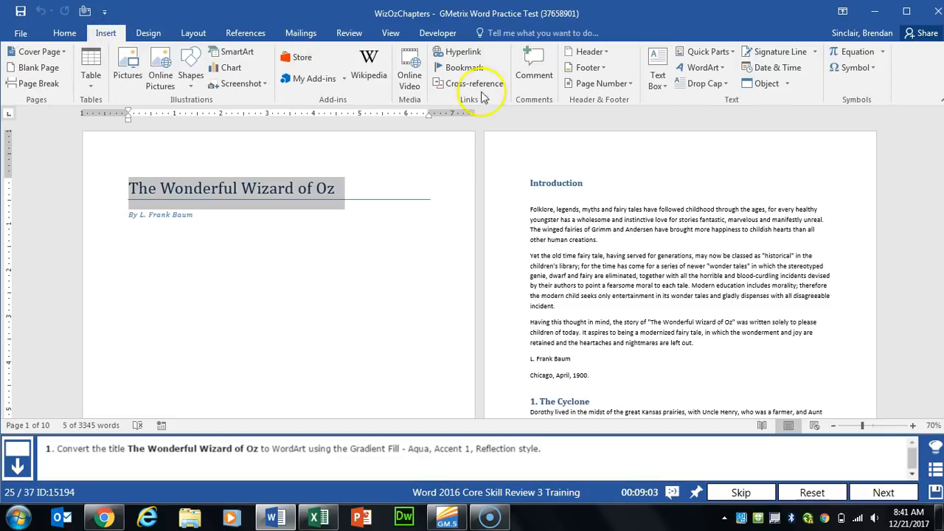
{"action": "left_click", "coordinate": [726, 67]}
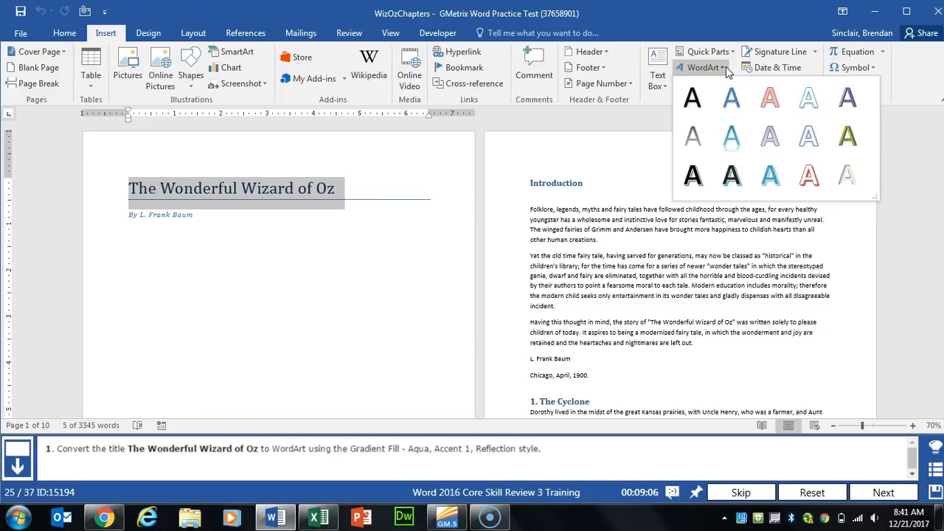
{"action": "left_click", "coordinate": [723, 138]}
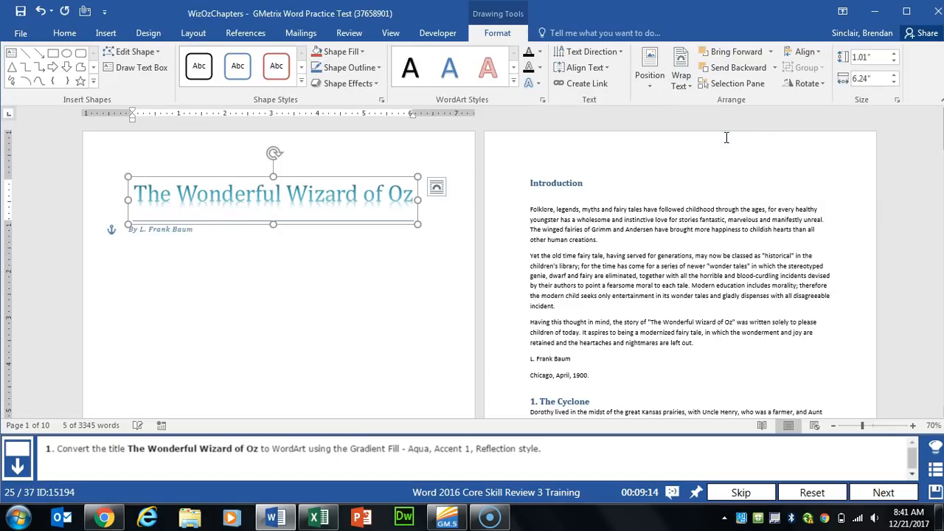
{"action": "left_click", "coordinate": [344, 288]}
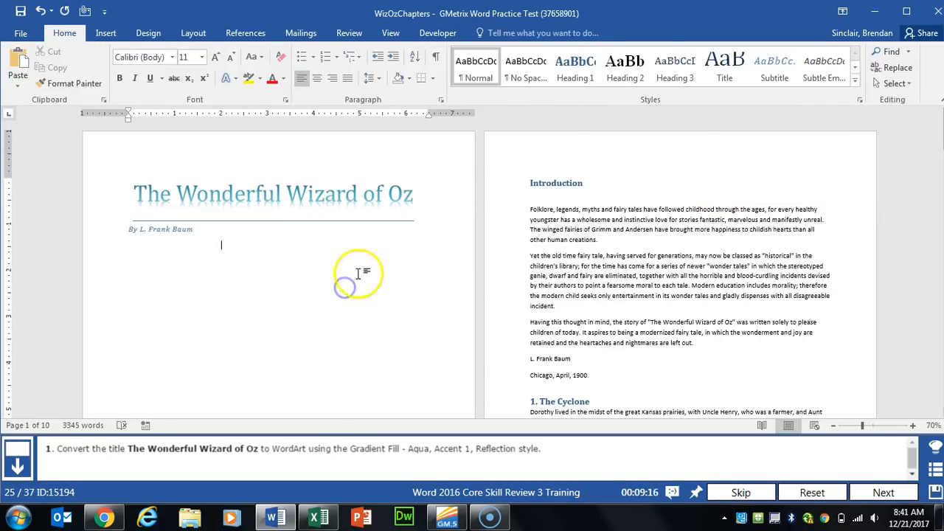
{"action": "left_click", "coordinate": [872, 491]}
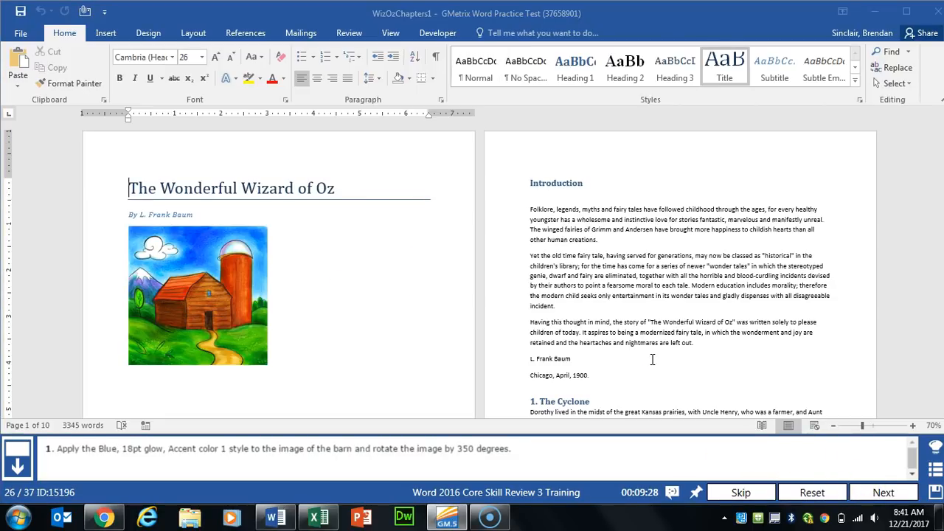
Step: Give the barn image a blue 18 pt glow effect
{"action": "left_click", "coordinate": [263, 282]}
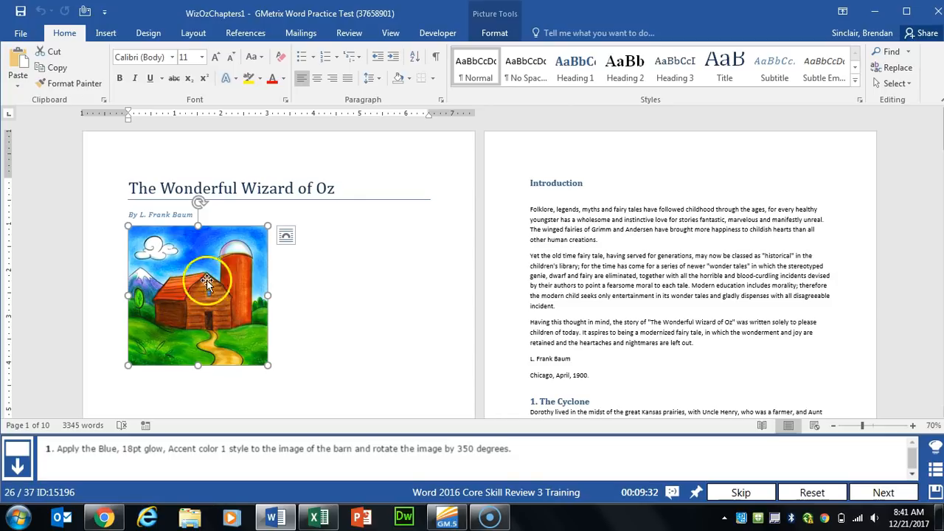
{"action": "left_click", "coordinate": [503, 34]}
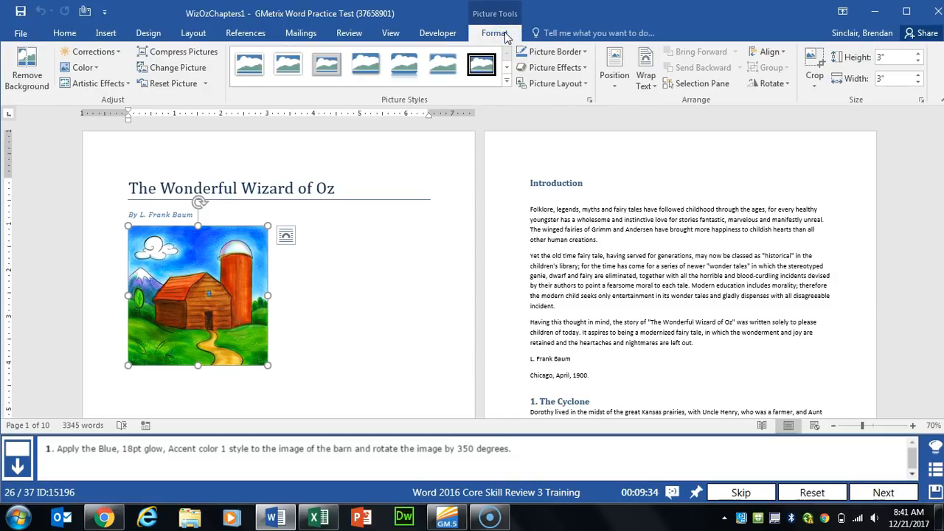
{"action": "left_click", "coordinate": [548, 69]}
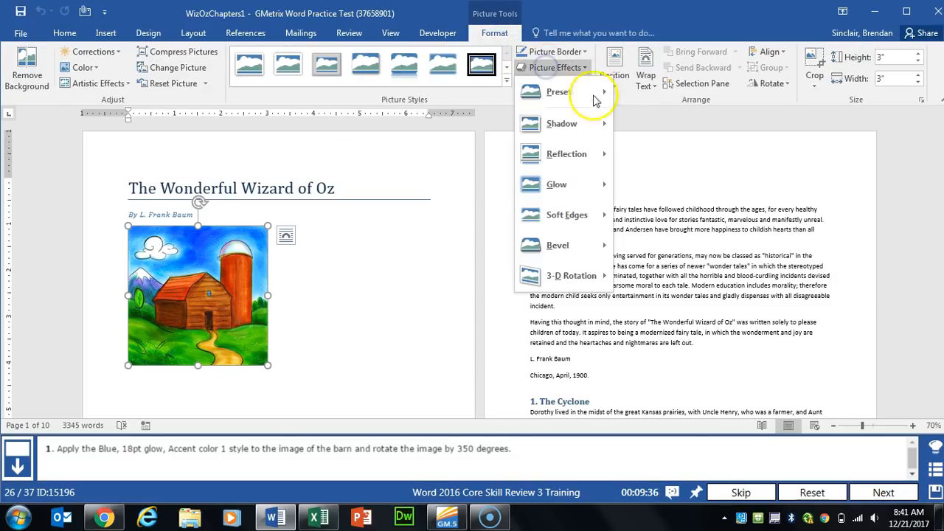
{"action": "mouse_move", "coordinate": [568, 194]}
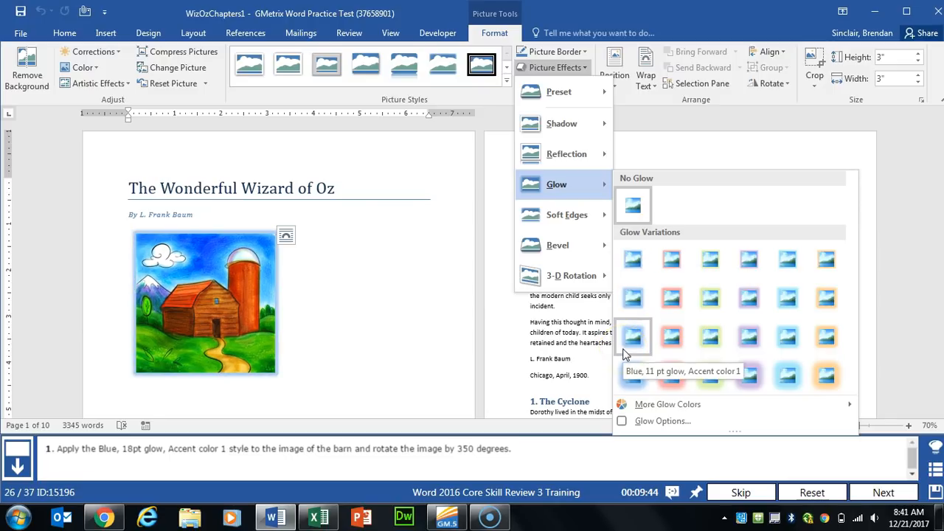
{"action": "left_click", "coordinate": [632, 372]}
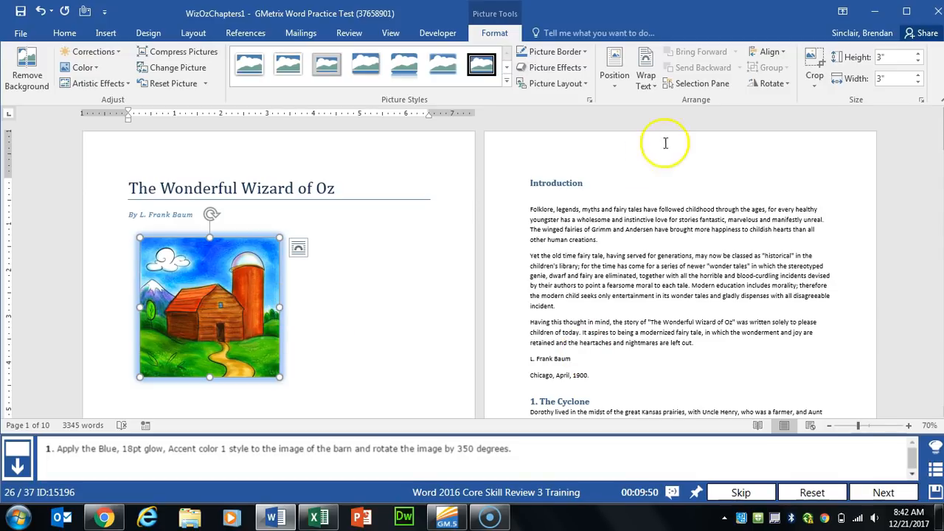
Step: Rotate the barn image 350 degrees and submit the task
{"action": "left_click", "coordinate": [789, 87]}
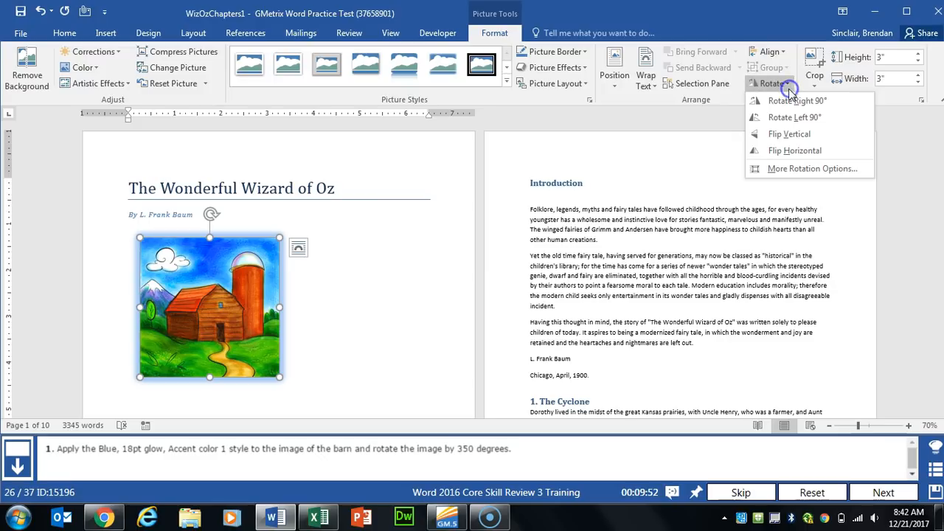
{"action": "left_click", "coordinate": [825, 175]}
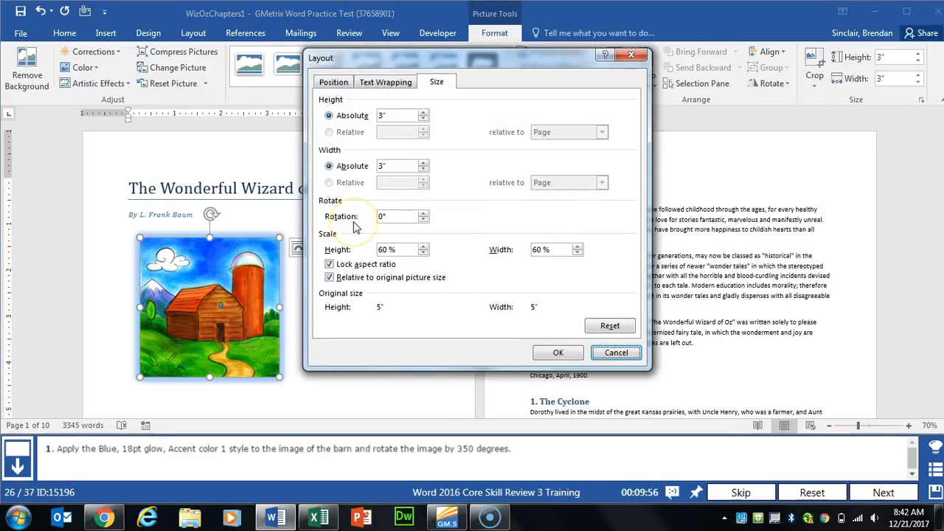
{"action": "left_click_drag", "start_coordinate": [420, 217], "coordinate": [327, 214]}
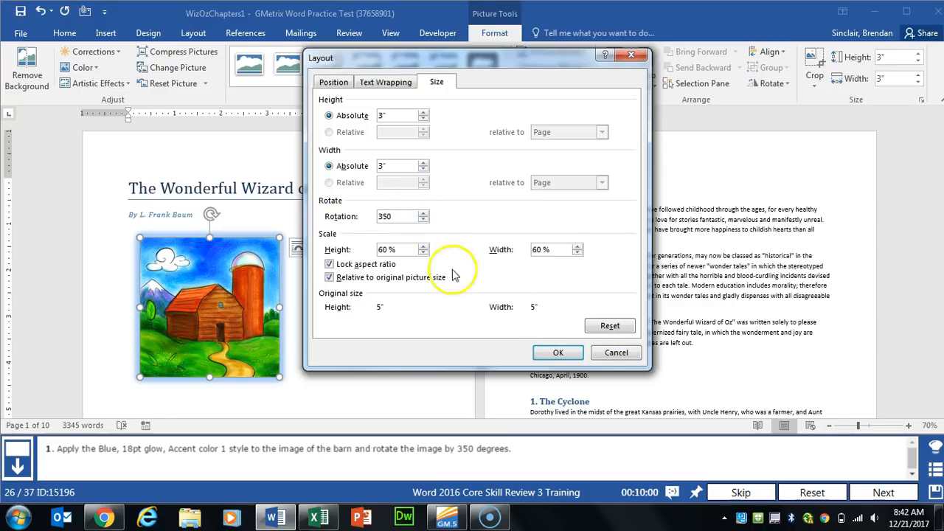
{"action": "left_click", "coordinate": [555, 353]}
{"action": "left_click", "coordinate": [882, 492]}
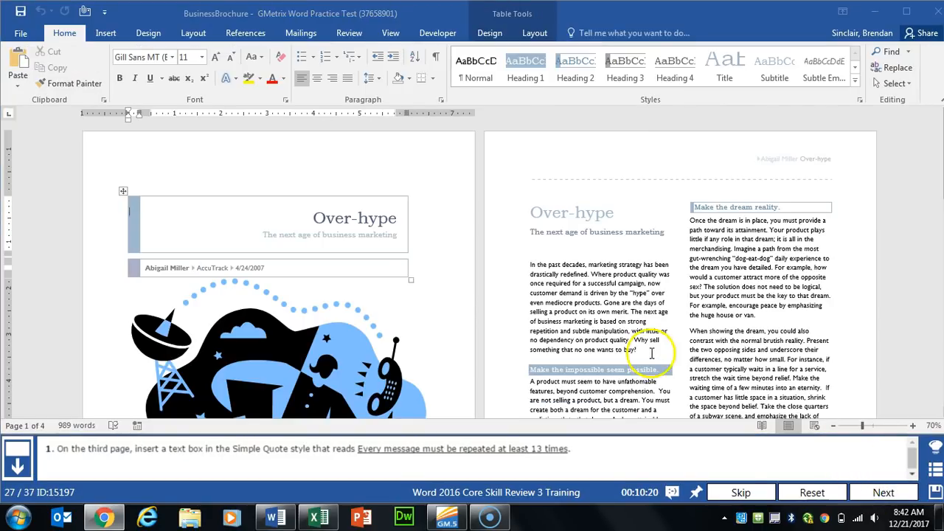
Step: Insert a Simple Text Box on page 3 of the brochure
{"action": "scroll", "coordinate": [499, 331], "scroll_direction": "down", "scroll_amount": 15}
{"action": "left_click", "coordinate": [402, 311]}
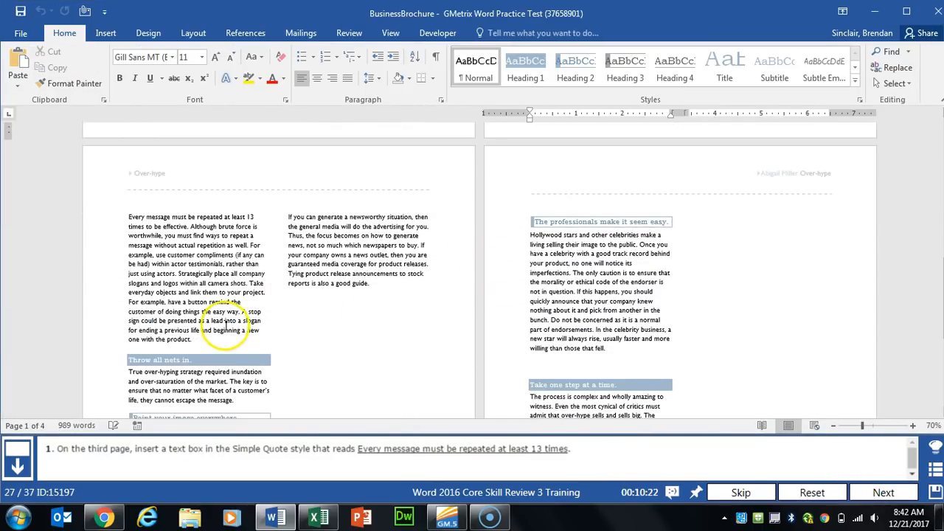
{"action": "scroll", "coordinate": [225, 325], "scroll_direction": "down", "scroll_amount": 2}
{"action": "left_click", "coordinate": [310, 256]}
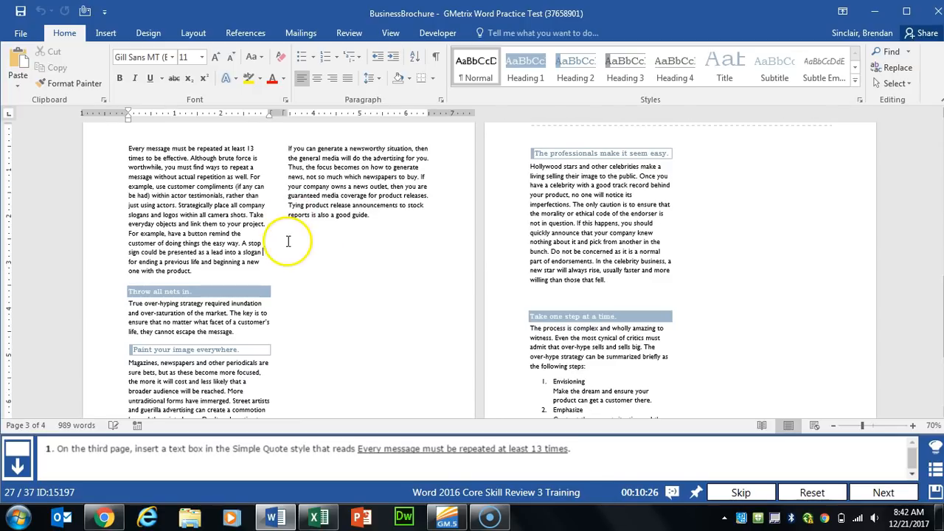
{"action": "left_click", "coordinate": [107, 35]}
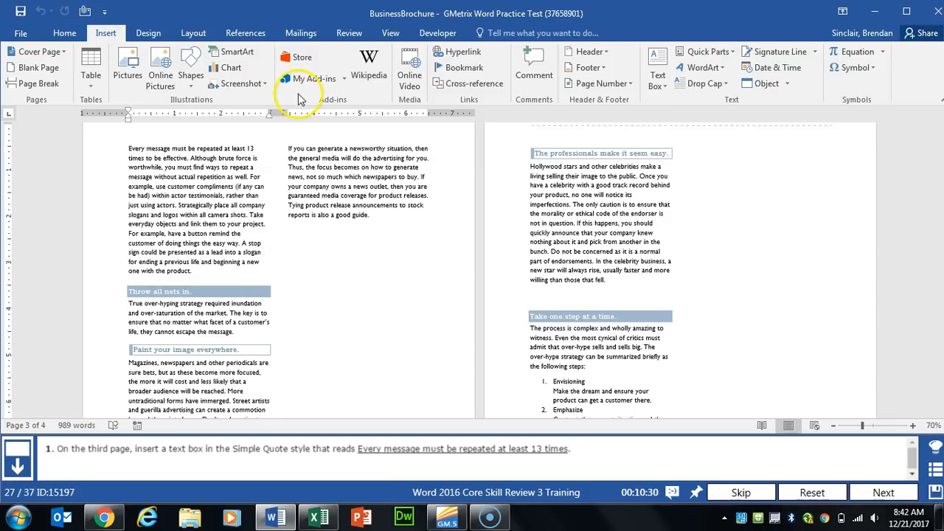
{"action": "left_click", "coordinate": [658, 83]}
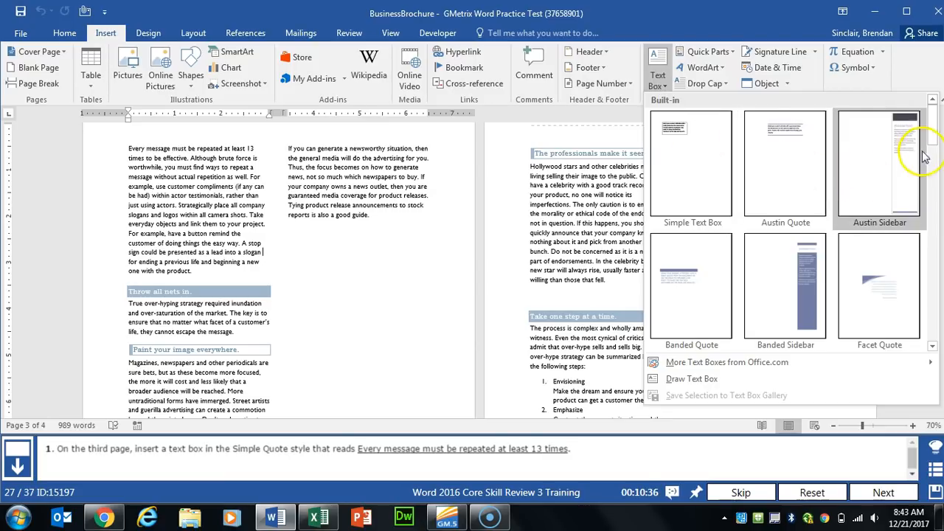
{"action": "left_click", "coordinate": [714, 177]}
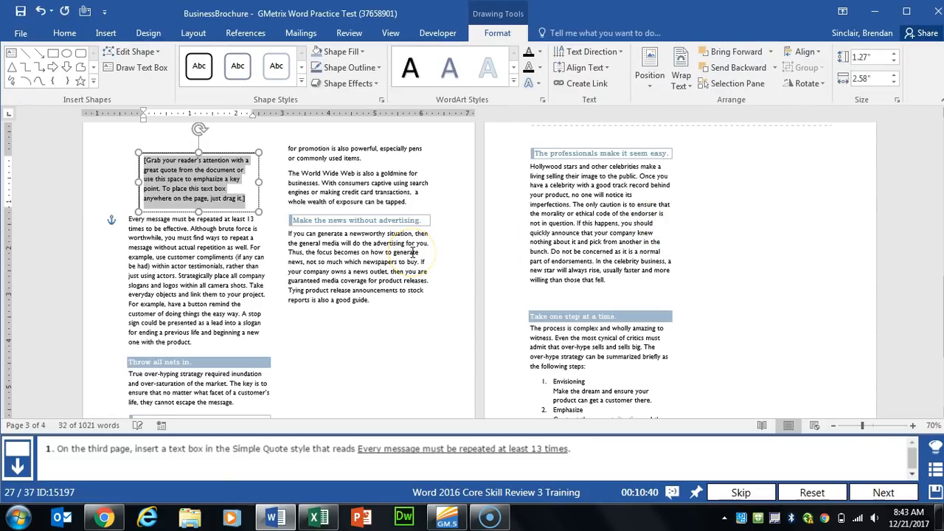
Step: Fill the text box with 'Every message must be repeated at least 13 times' and submit
{"action": "type", "text": "Every M"}
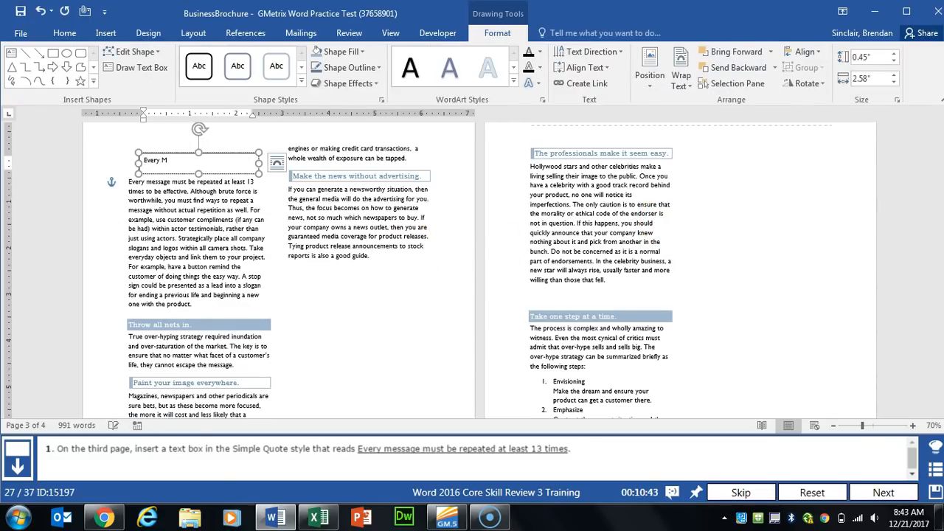
{"action": "type", "text": "essage must be repeated at least 13 times"}
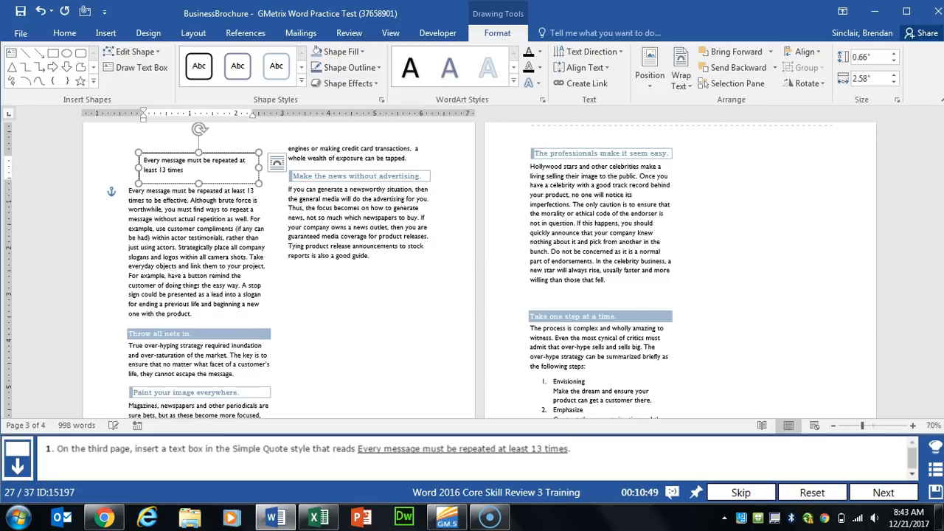
{"action": "left_click", "coordinate": [405, 250]}
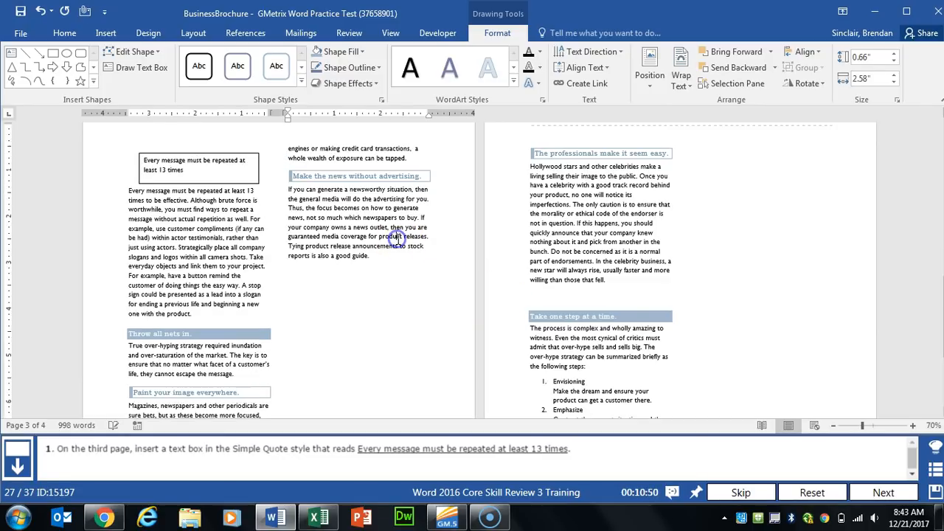
{"action": "left_click", "coordinate": [852, 481]}
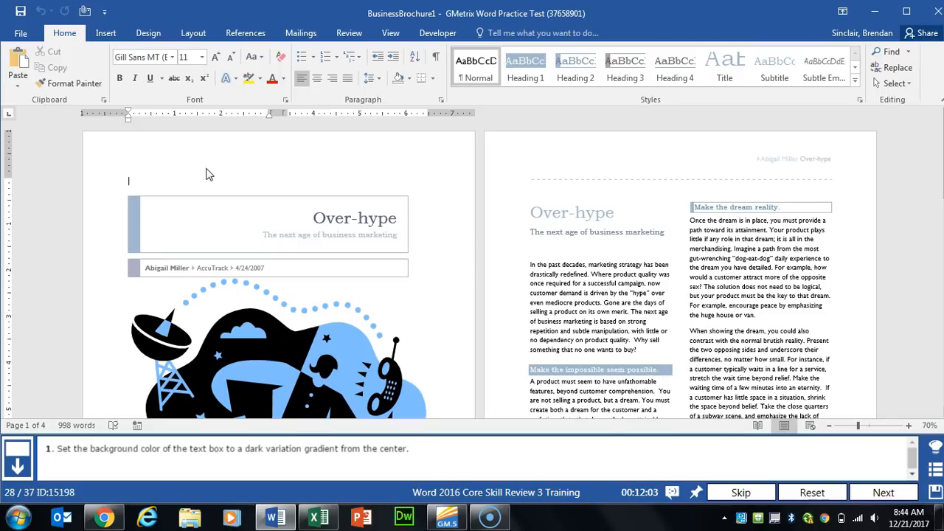
Step: Fill the rounded quote text box with the dark From Center gradient, then advance to the next task
{"action": "scroll", "coordinate": [228, 200], "scroll_direction": "down", "scroll_amount": 15}
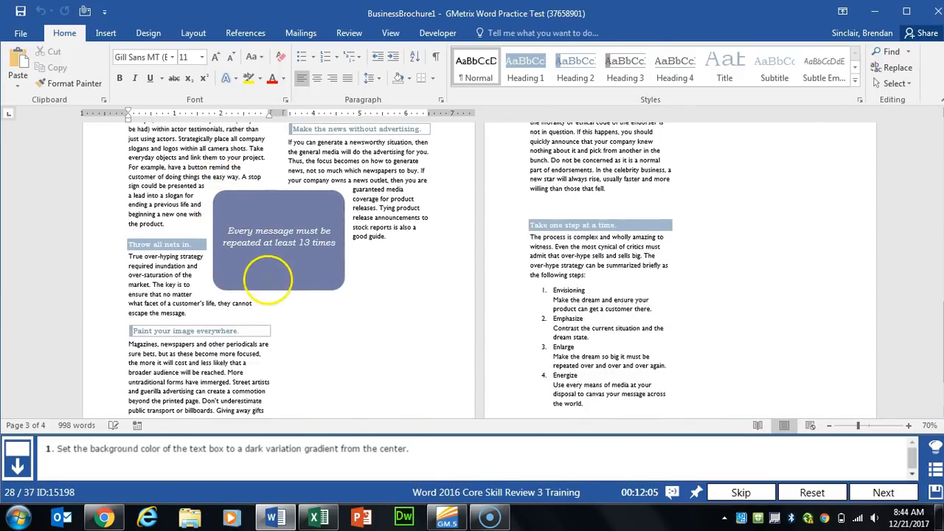
{"action": "left_click", "coordinate": [267, 279]}
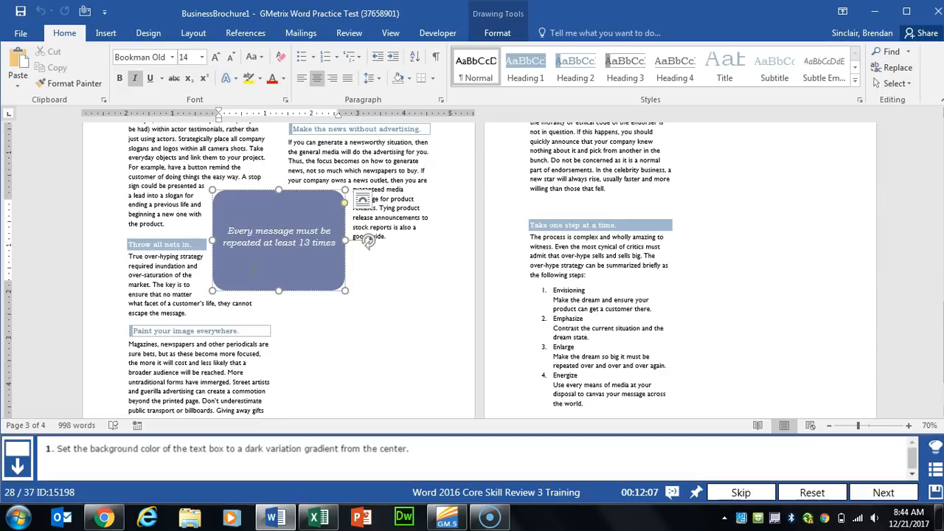
{"action": "left_click", "coordinate": [499, 35]}
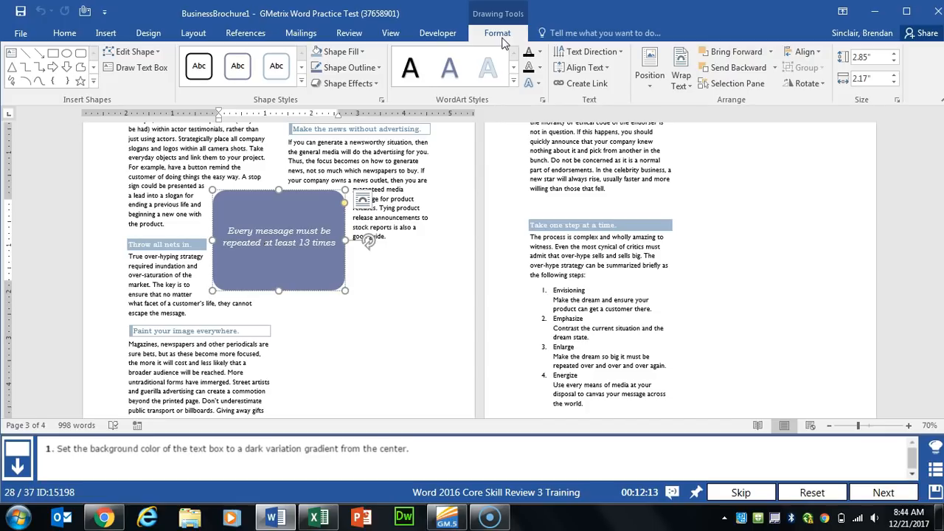
{"action": "left_click", "coordinate": [360, 53]}
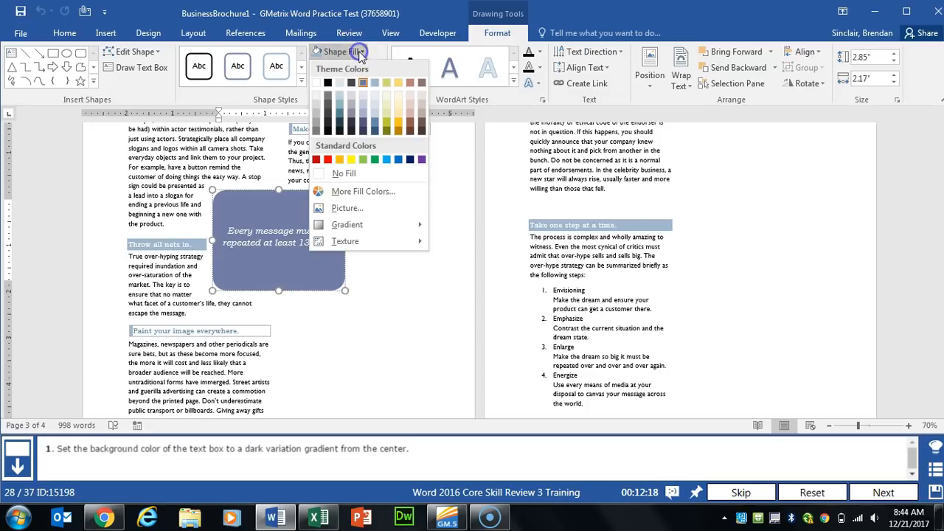
{"action": "left_click", "coordinate": [368, 227]}
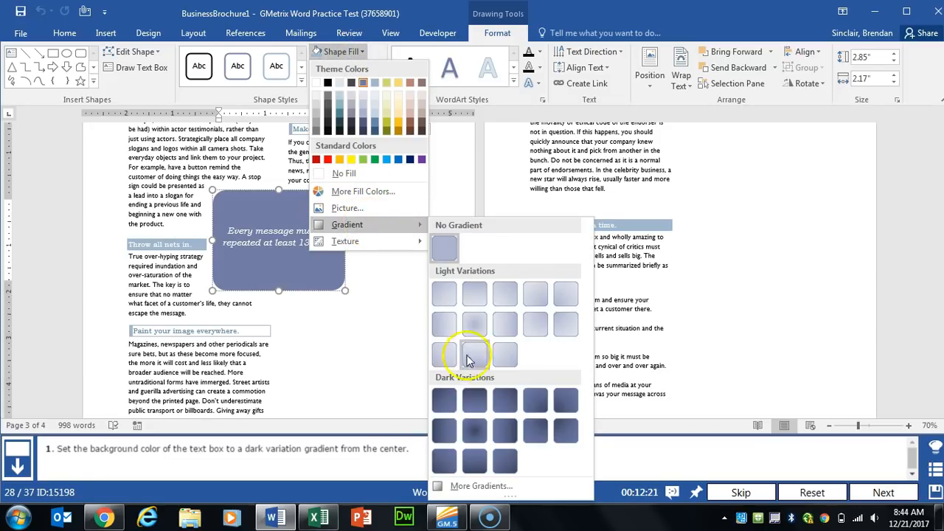
{"action": "left_click", "coordinate": [470, 433]}
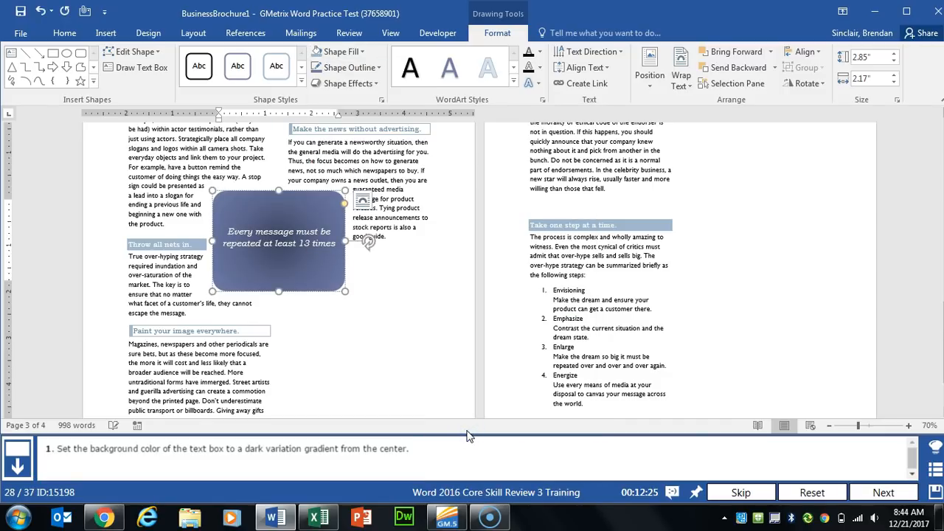
{"action": "left_click", "coordinate": [883, 493]}
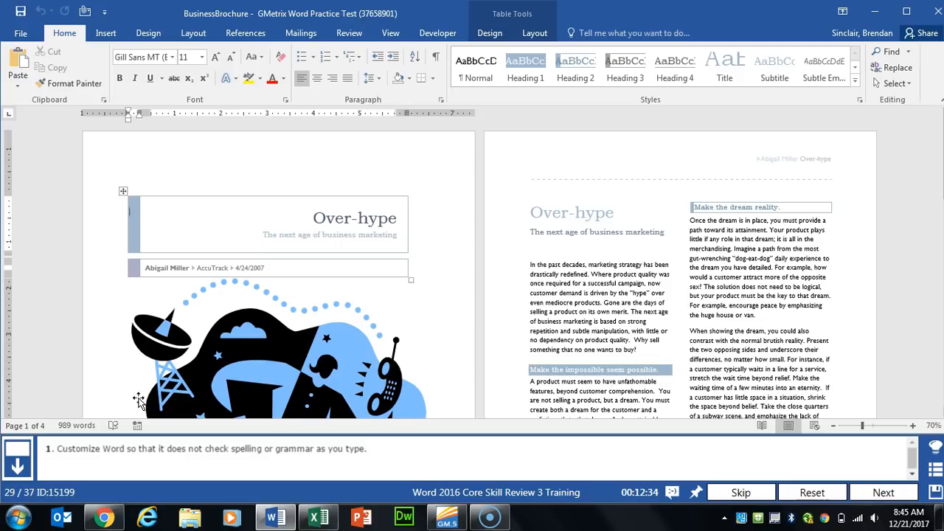
Step: Turn off Check spelling as you type and Mark grammar errors as you type in Proofing options
{"action": "left_click", "coordinate": [14, 34]}
{"action": "left_click", "coordinate": [51, 350]}
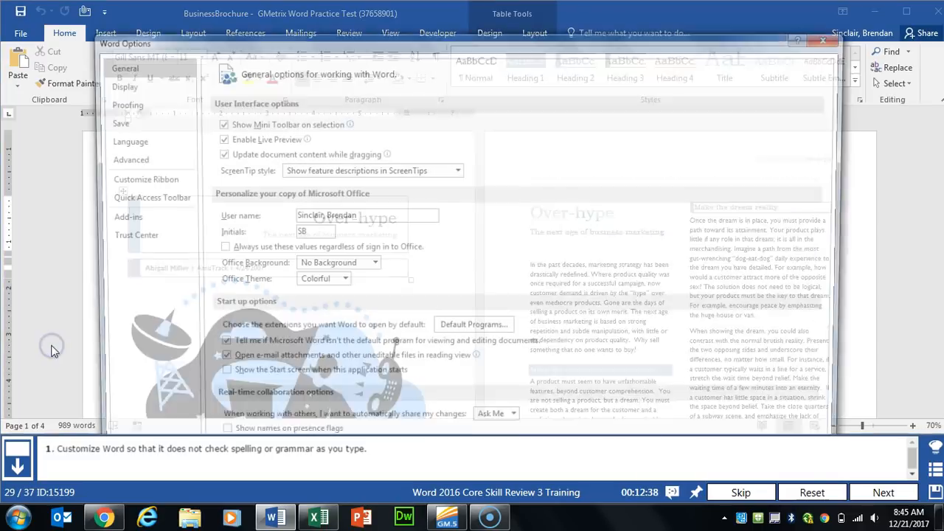
{"action": "left_click", "coordinate": [167, 108]}
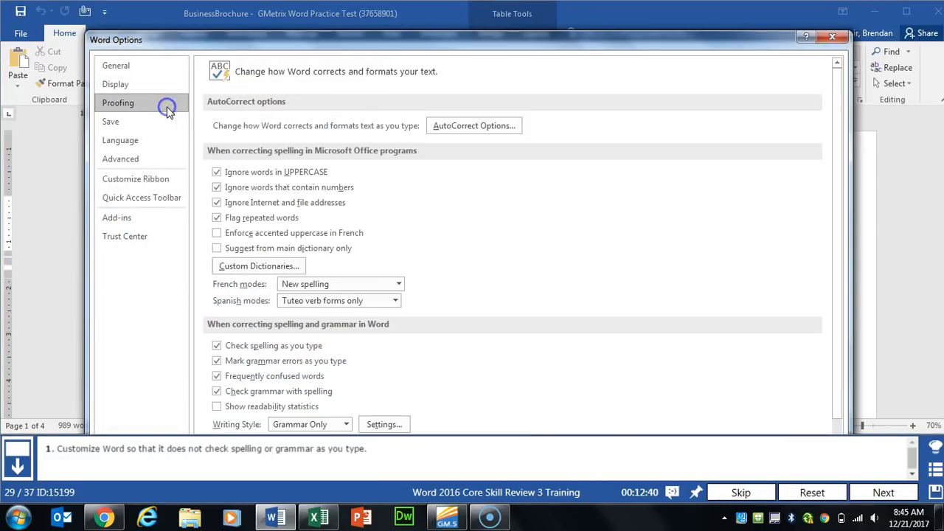
{"action": "left_click", "coordinate": [216, 361]}
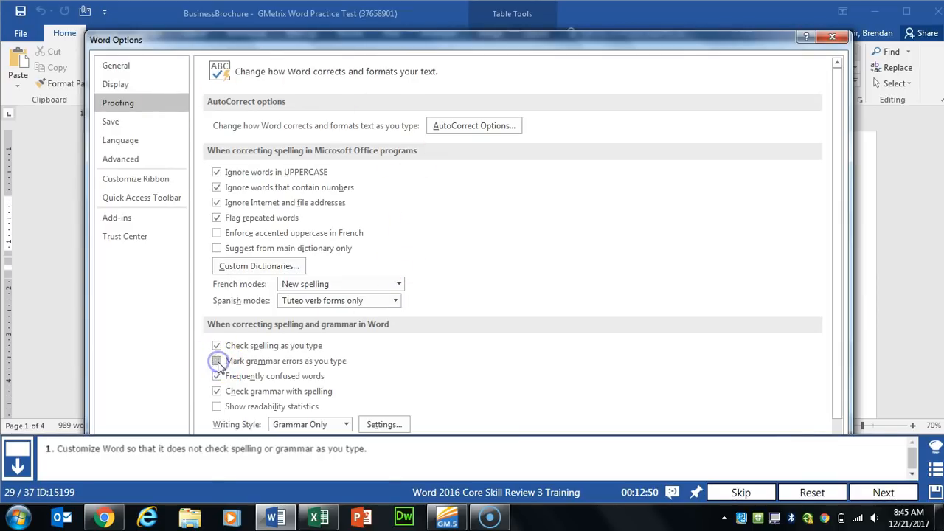
{"action": "left_click", "coordinate": [216, 346]}
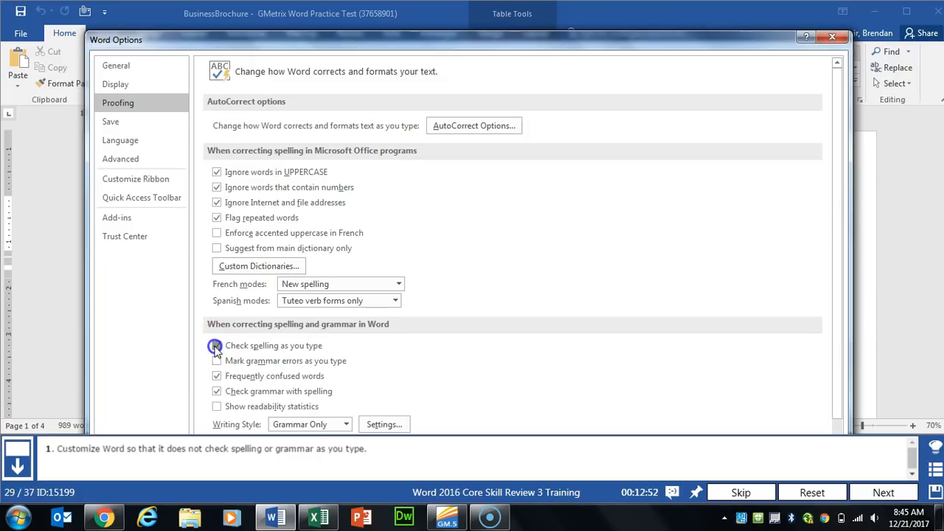
{"action": "left_click_drag", "start_coordinate": [496, 37], "coordinate": [514, 77]}
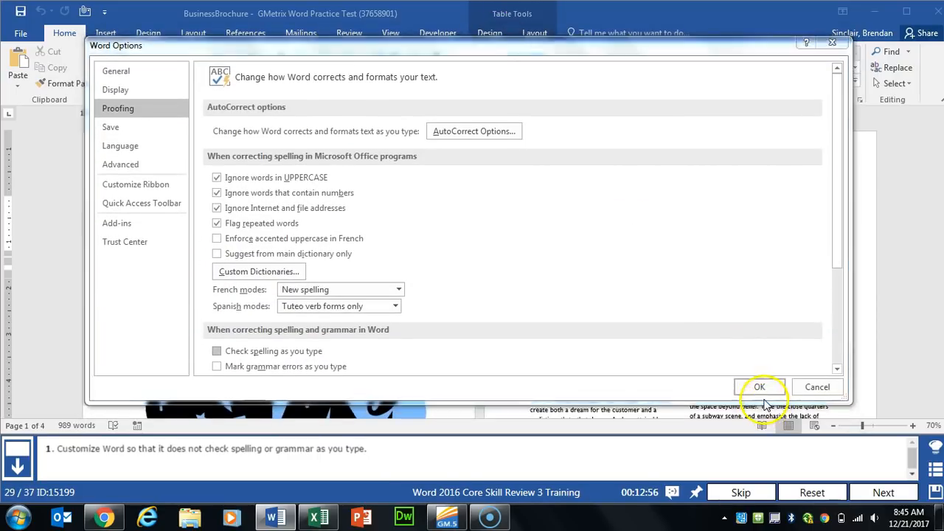
{"action": "left_click", "coordinate": [759, 388]}
Step: Add an AutoCorrect entry that replaces EOD with 'end of day'
{"action": "left_click", "coordinate": [884, 492]}
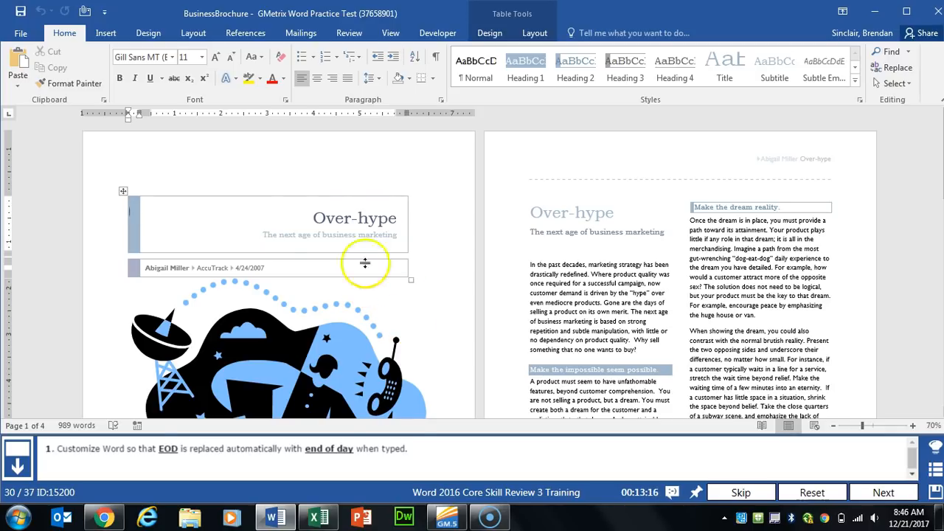
{"action": "left_click", "coordinate": [27, 29]}
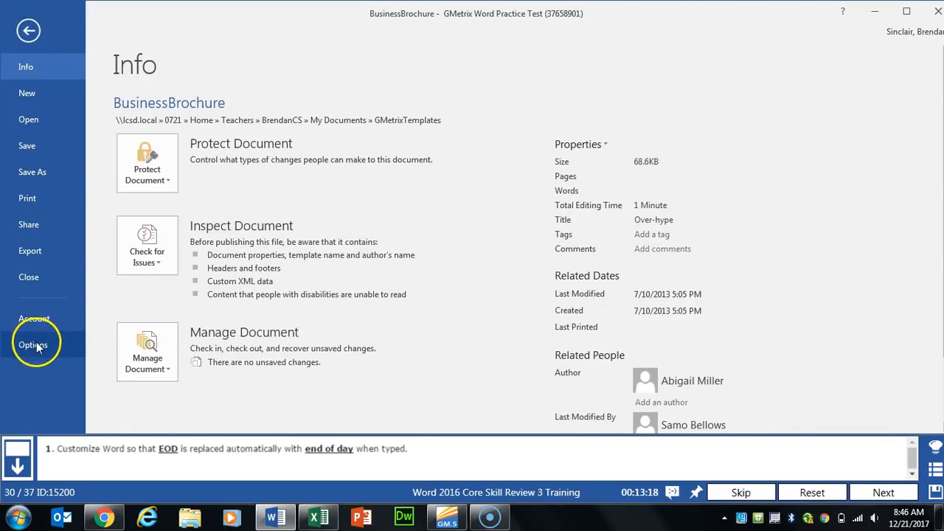
{"action": "left_click", "coordinate": [33, 344]}
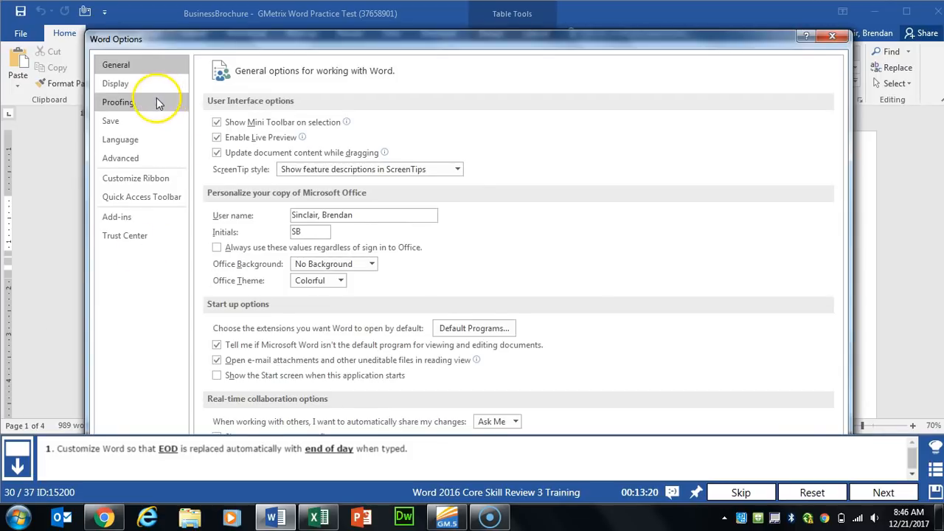
{"action": "left_click", "coordinate": [155, 102]}
{"action": "left_click", "coordinate": [500, 128]}
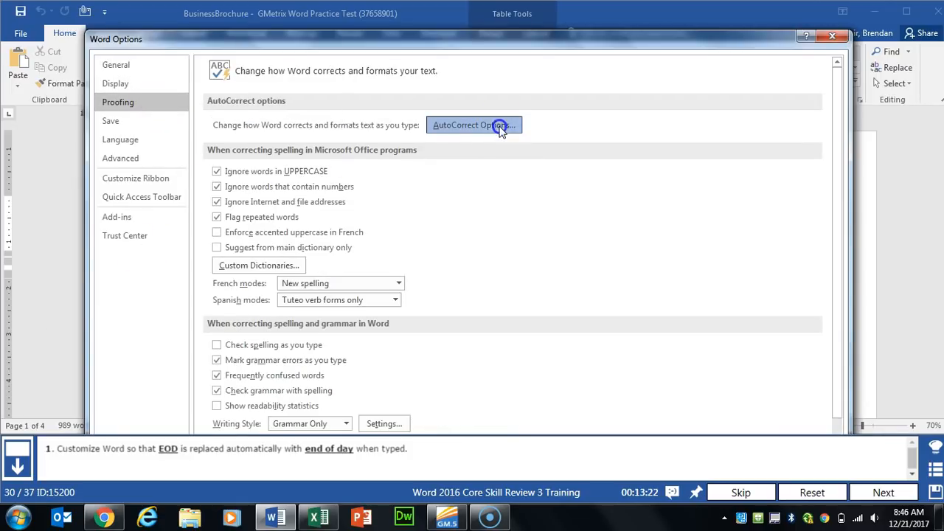
{"action": "left_click", "coordinate": [376, 216]}
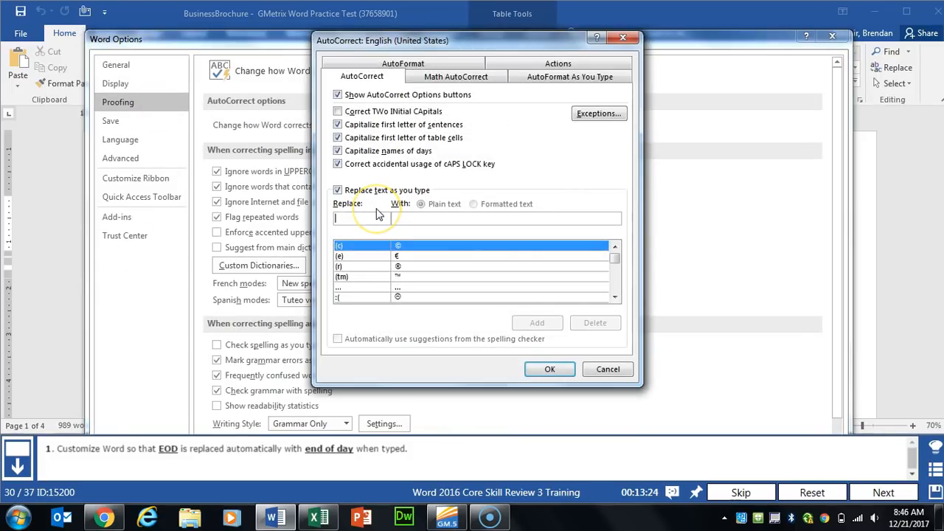
{"action": "type", "text": "EOD"}
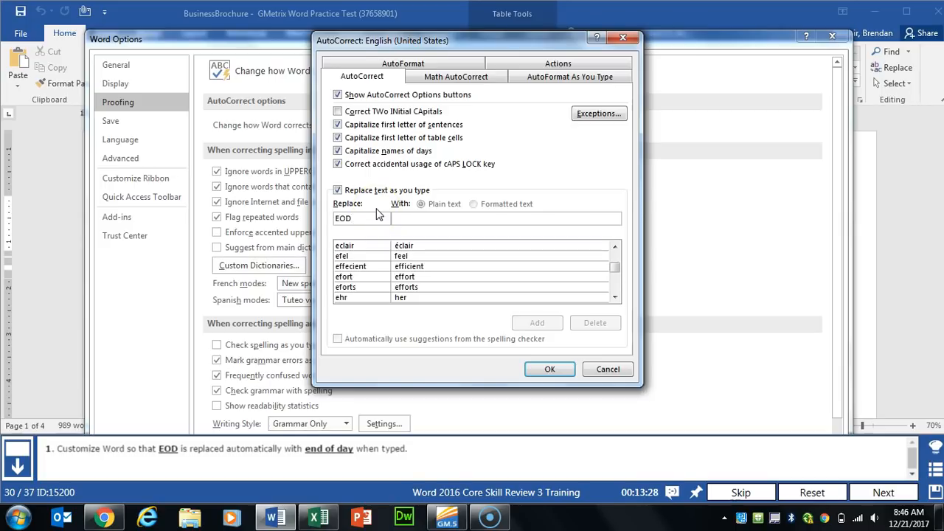
{"action": "type", "text": "end of day"}
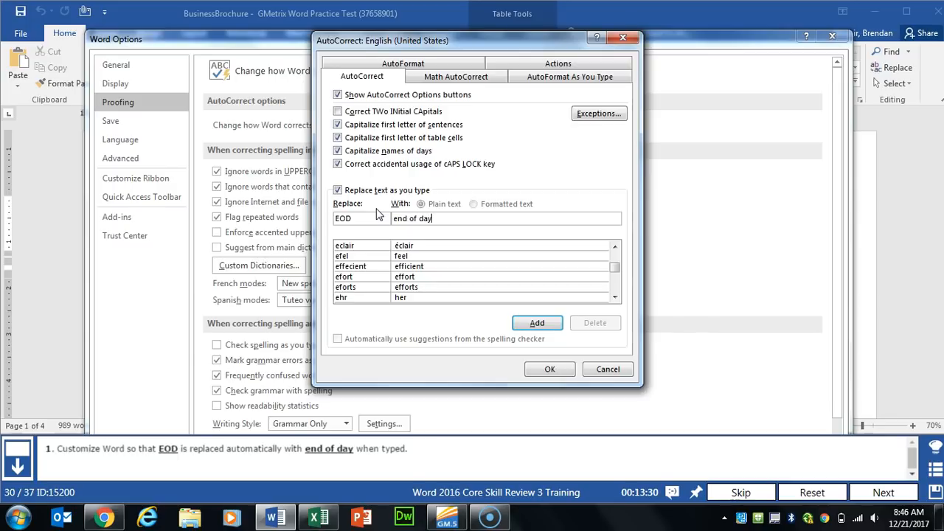
{"action": "left_click", "coordinate": [528, 322]}
{"action": "left_click", "coordinate": [553, 368]}
{"action": "mouse_move", "coordinate": [555, 40]}
{"action": "left_mouse_down"}
{"action": "mouse_move", "coordinate": [555, 129]}
{"action": "mouse_move", "coordinate": [554, 36]}
{"action": "left_mouse_up"}
{"action": "left_click", "coordinate": [763, 395]}
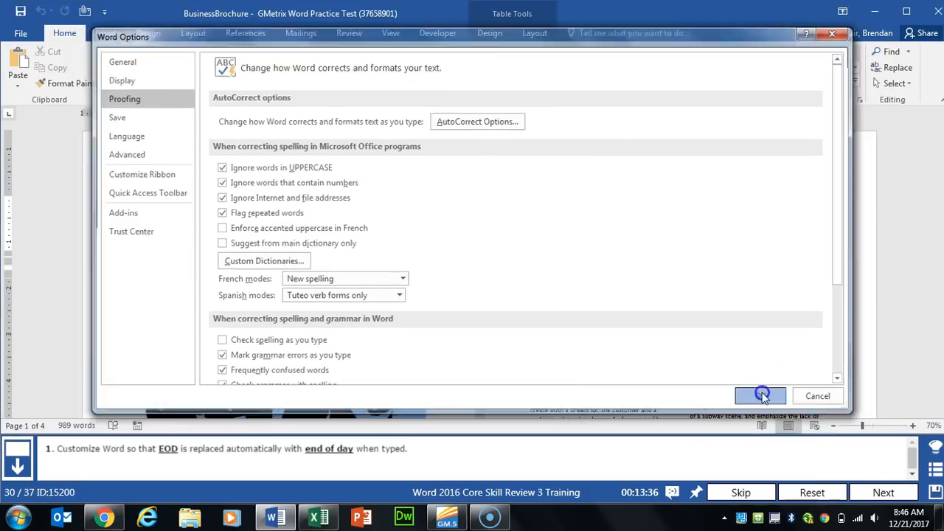
Step: Limit Show Markup to one reviewer by unchecking the second reviewer, then advance to the next task
{"action": "left_click", "coordinate": [864, 492]}
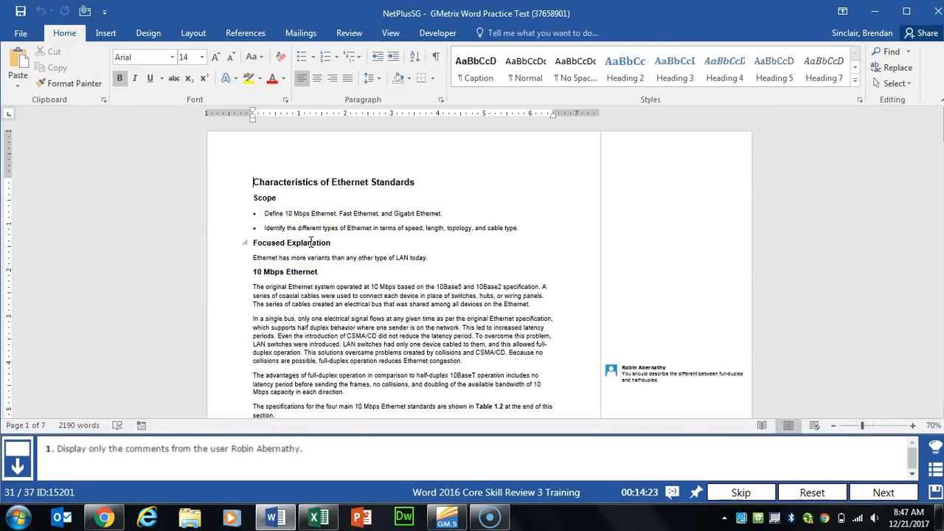
{"action": "left_click", "coordinate": [272, 218]}
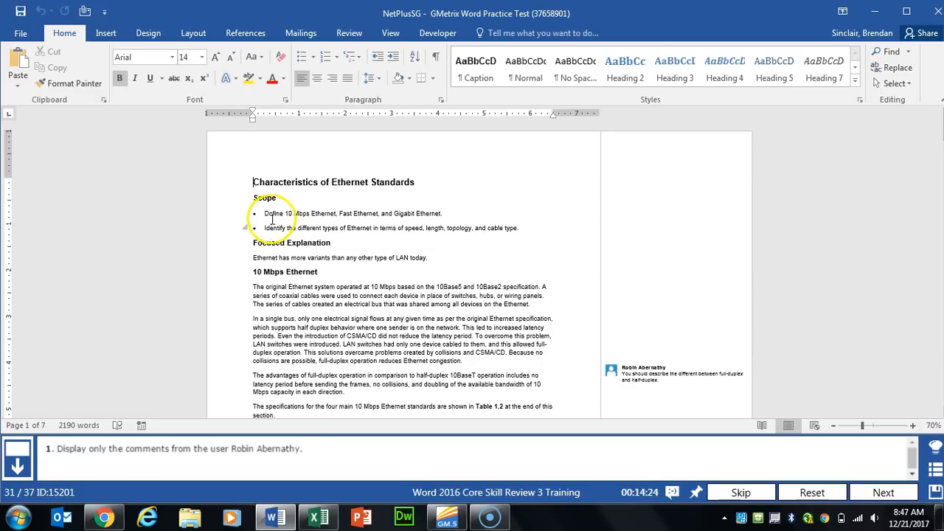
{"action": "left_click", "coordinate": [349, 33]}
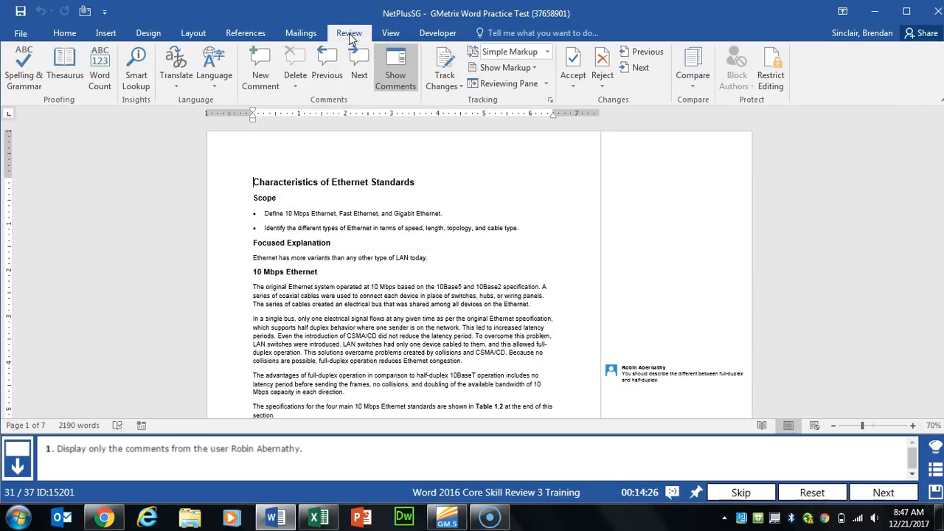
{"action": "left_click", "coordinate": [535, 67]}
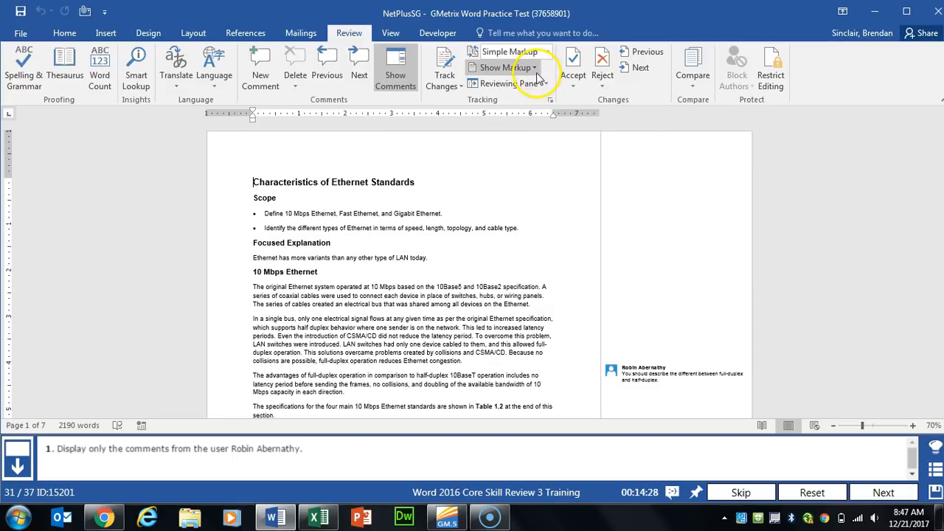
{"action": "left_click", "coordinate": [536, 68]}
{"action": "left_click", "coordinate": [565, 169]}
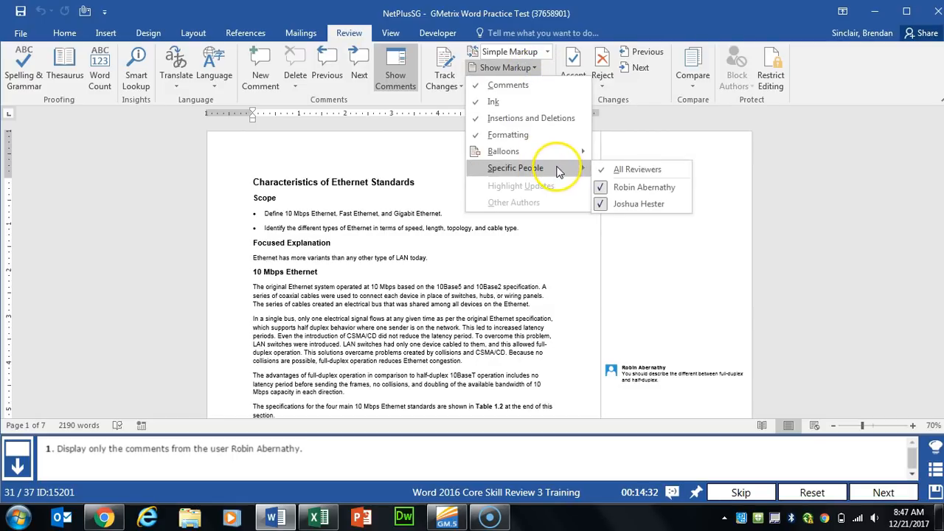
{"action": "left_click", "coordinate": [639, 207]}
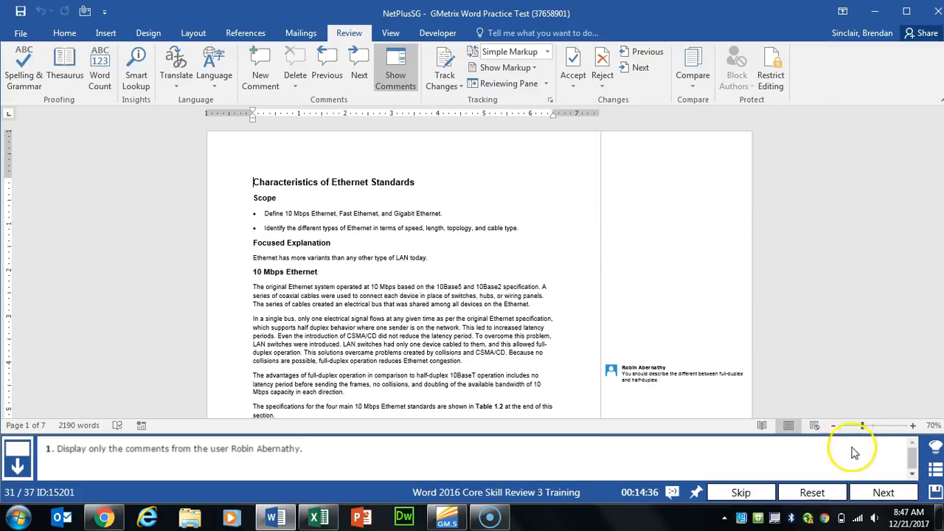
{"action": "left_click", "coordinate": [881, 492]}
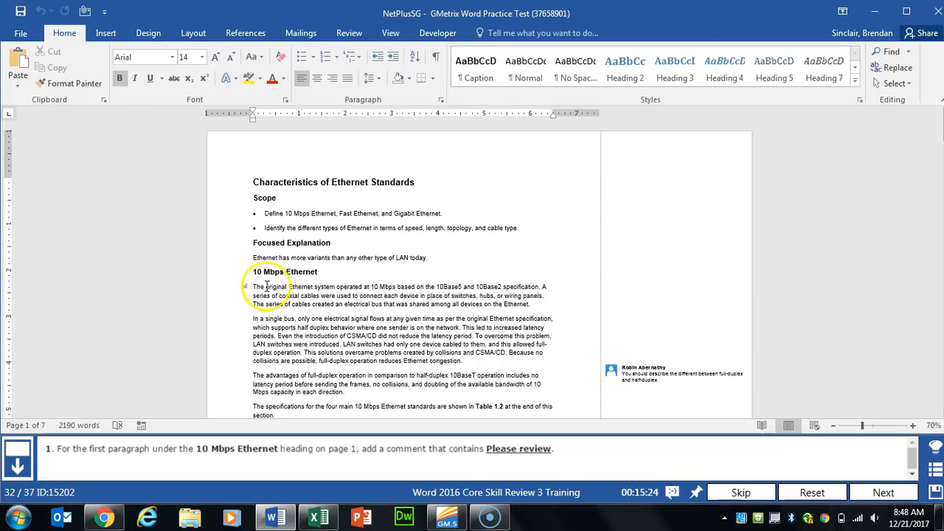
Step: Comment 'Please review' on the first paragraph under 10 Mbps Ethernet, then advance to the next task
{"action": "left_click_drag", "start_coordinate": [253, 287], "coordinate": [524, 305]}
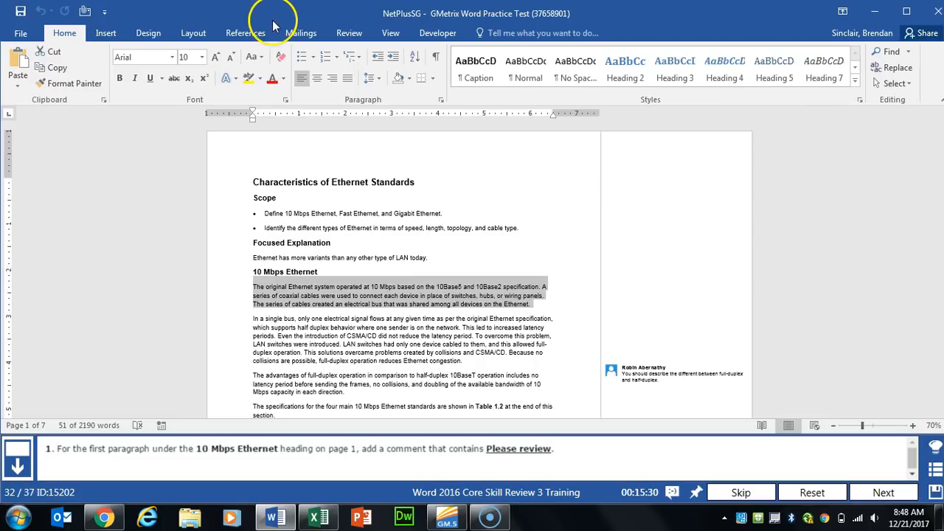
{"action": "left_click", "coordinate": [345, 33]}
{"action": "left_click", "coordinate": [267, 83]}
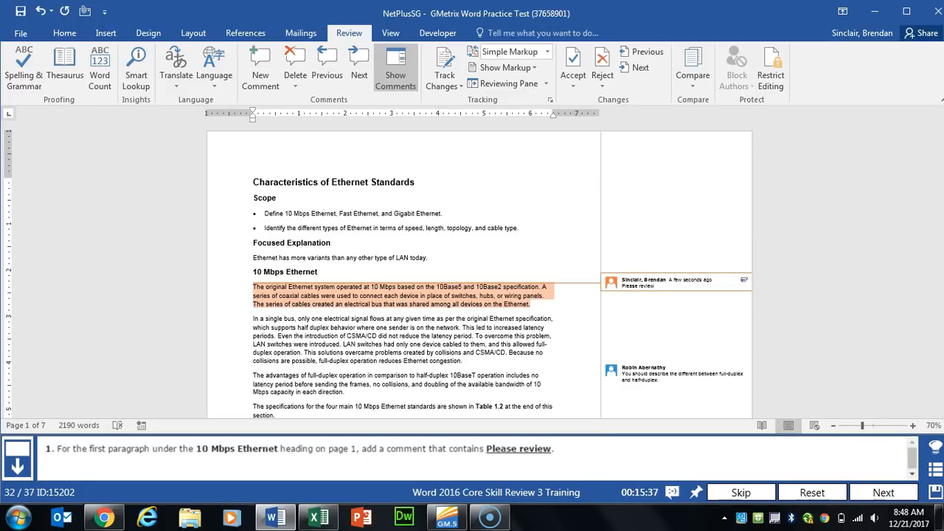
{"action": "left_click", "coordinate": [551, 325]}
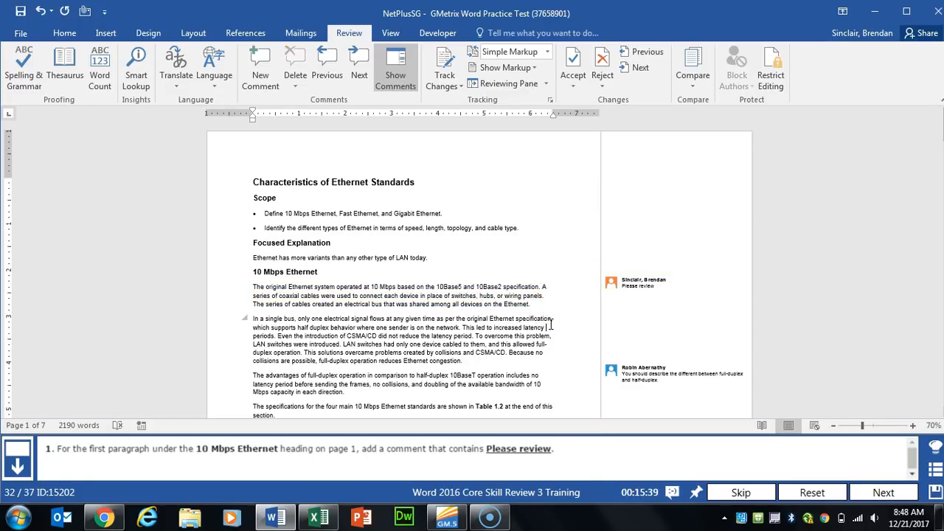
{"action": "left_click", "coordinate": [876, 492]}
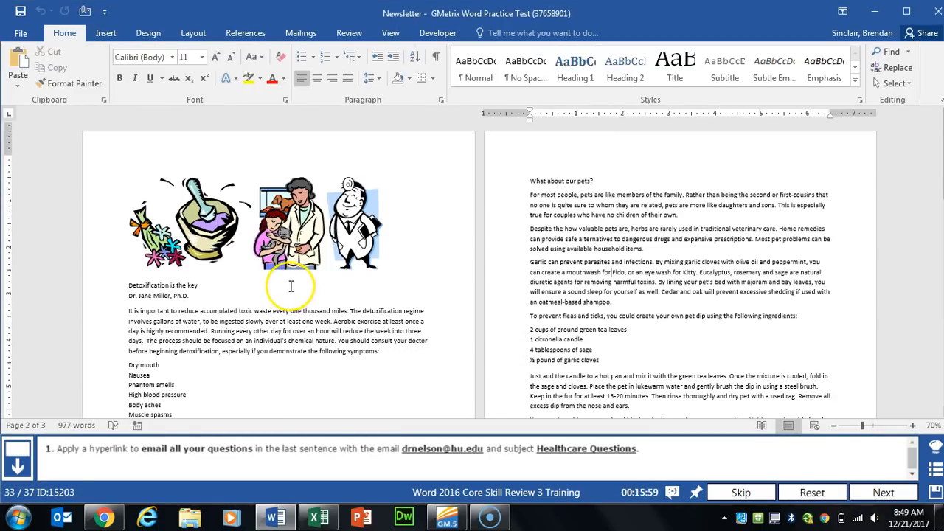
Step: Link 'email all your questions' to the doctor's e-mail address with subject Healthcare Questions
{"action": "scroll", "coordinate": [328, 295], "scroll_direction": "down", "scroll_amount": 4}
{"action": "scroll", "coordinate": [328, 295], "scroll_direction": "down", "scroll_amount": 8}
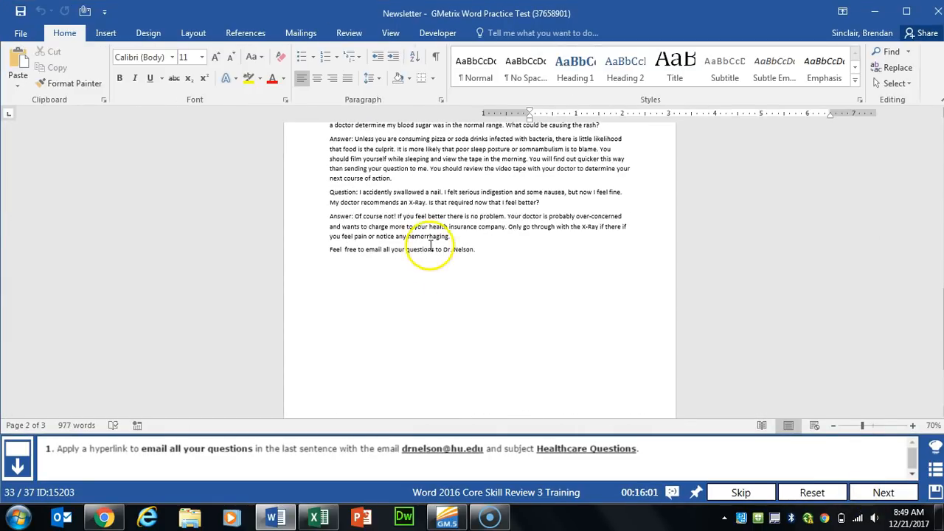
{"action": "left_click_drag", "start_coordinate": [366, 250], "coordinate": [426, 253]}
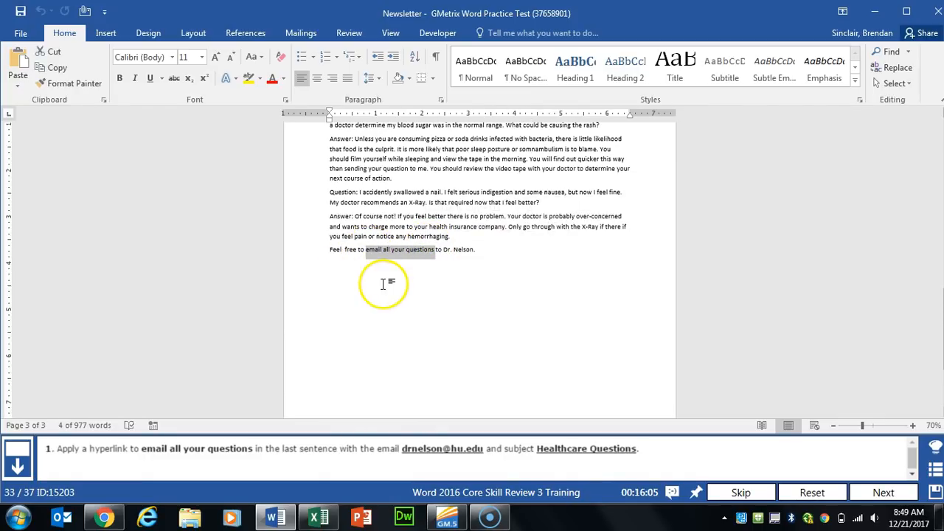
{"action": "left_click", "coordinate": [106, 32]}
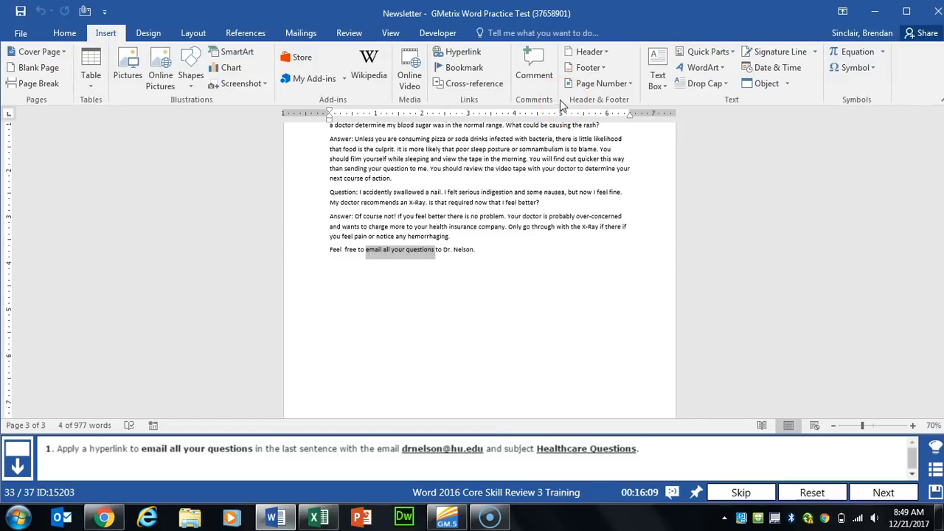
{"action": "left_click", "coordinate": [465, 53]}
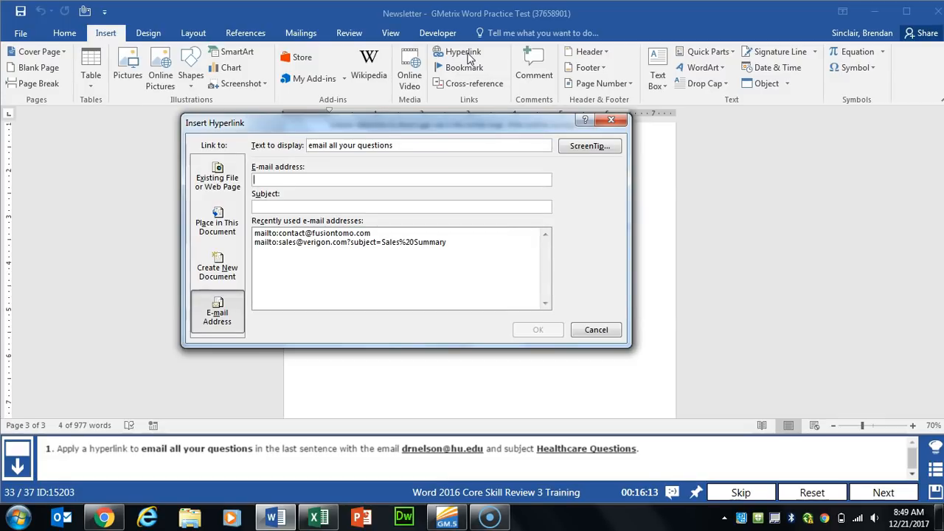
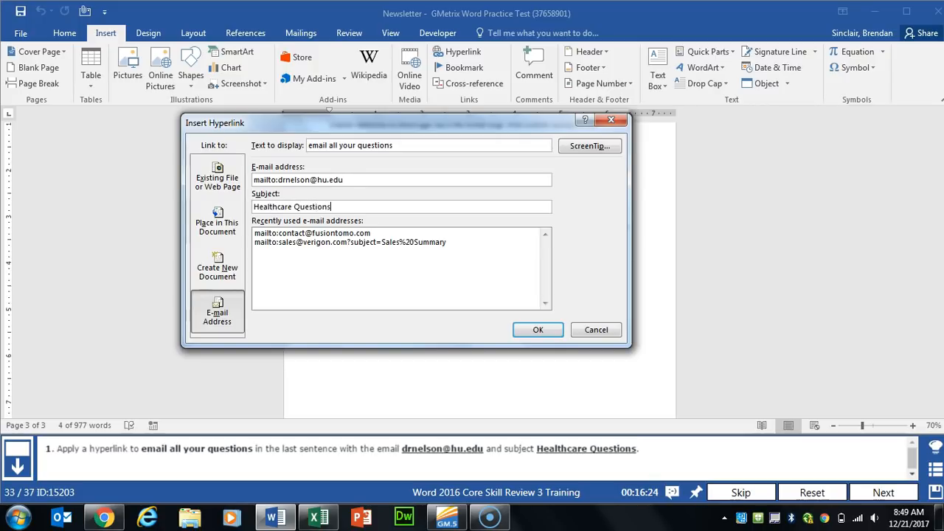
{"action": "left_click", "coordinate": [541, 330]}
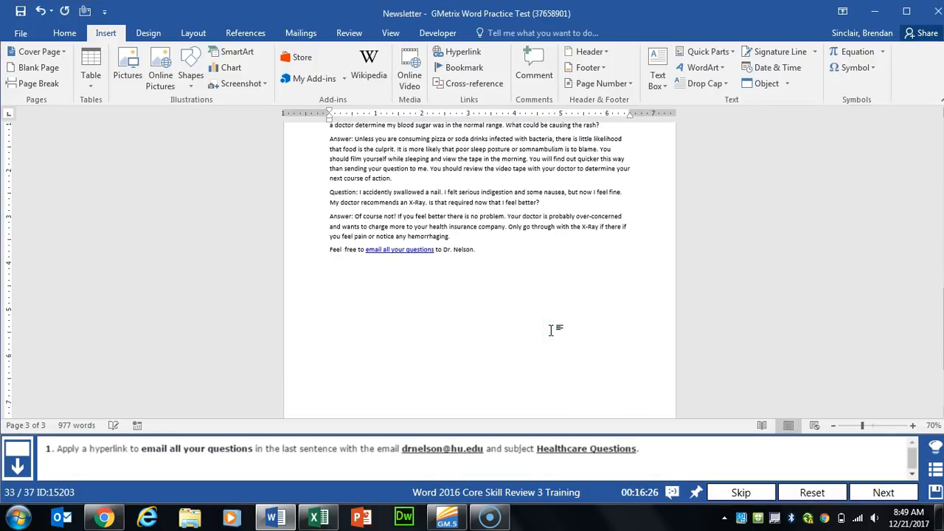
{"action": "left_click", "coordinate": [882, 492]}
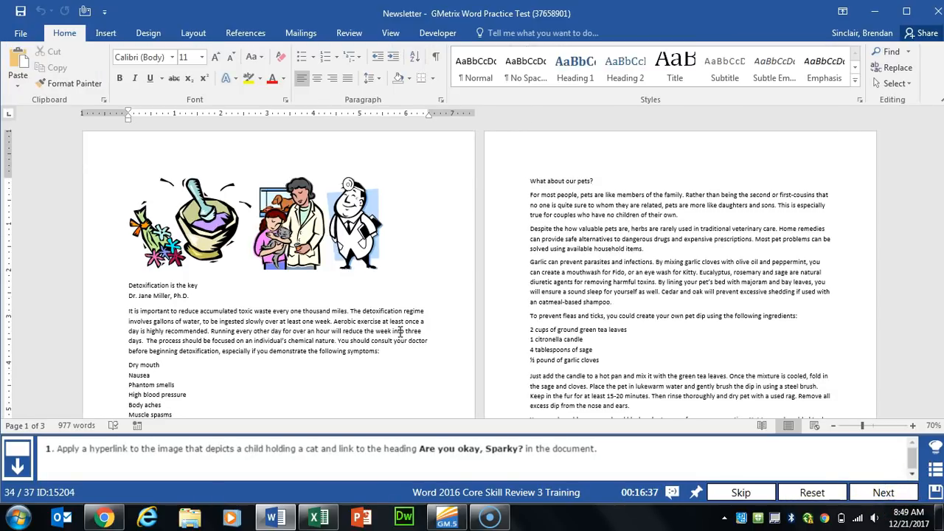
Step: Hyperlink the child-with-cat picture to the heading 'Are you okay, Sparky?' in this document
{"action": "left_click", "coordinate": [289, 232]}
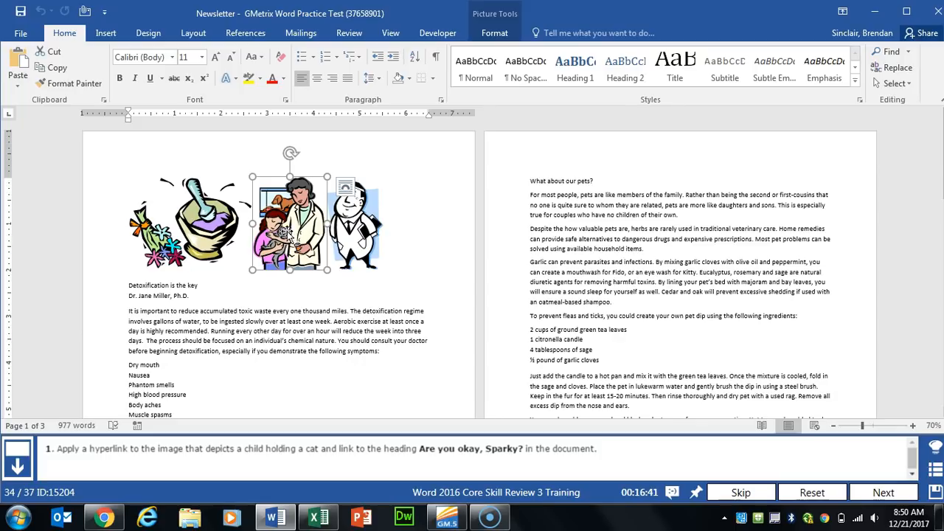
{"action": "left_click", "coordinate": [106, 32]}
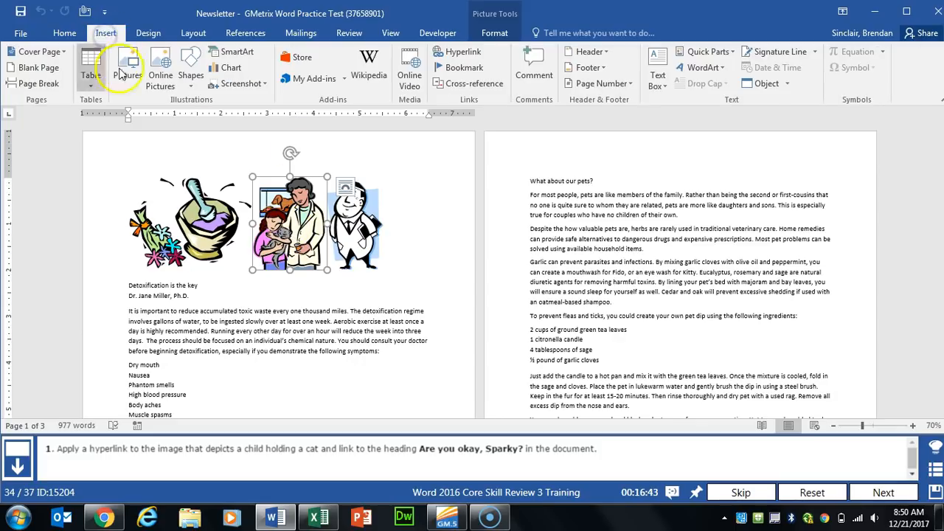
{"action": "left_click", "coordinate": [462, 55]}
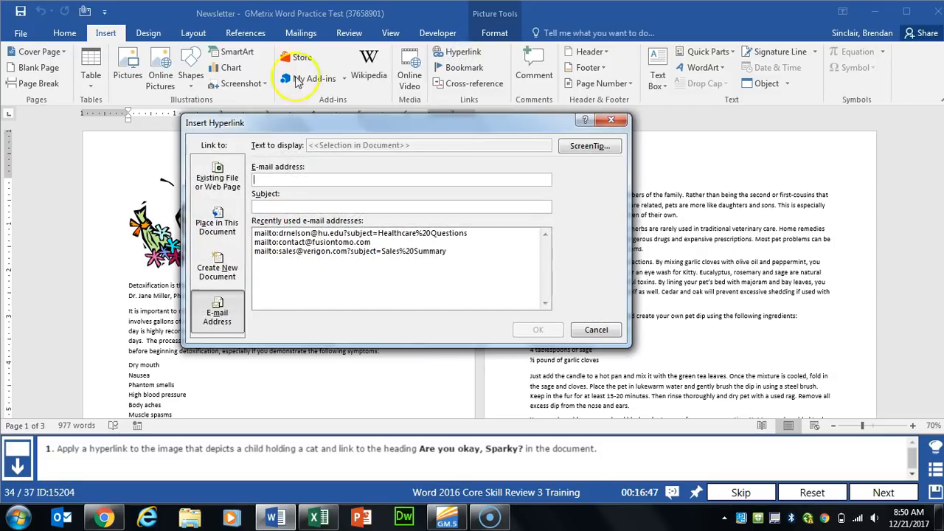
{"action": "left_click", "coordinate": [215, 219]}
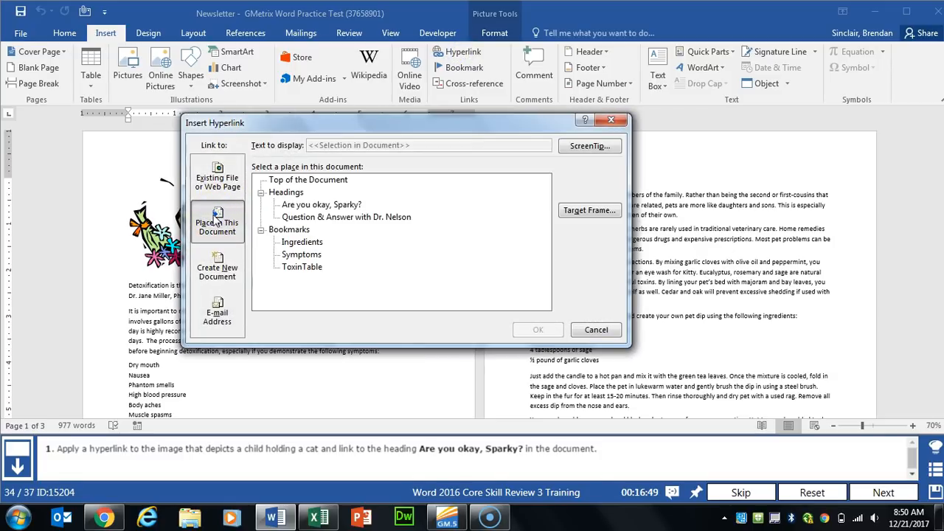
{"action": "left_click", "coordinate": [317, 204]}
{"action": "left_click", "coordinate": [538, 330]}
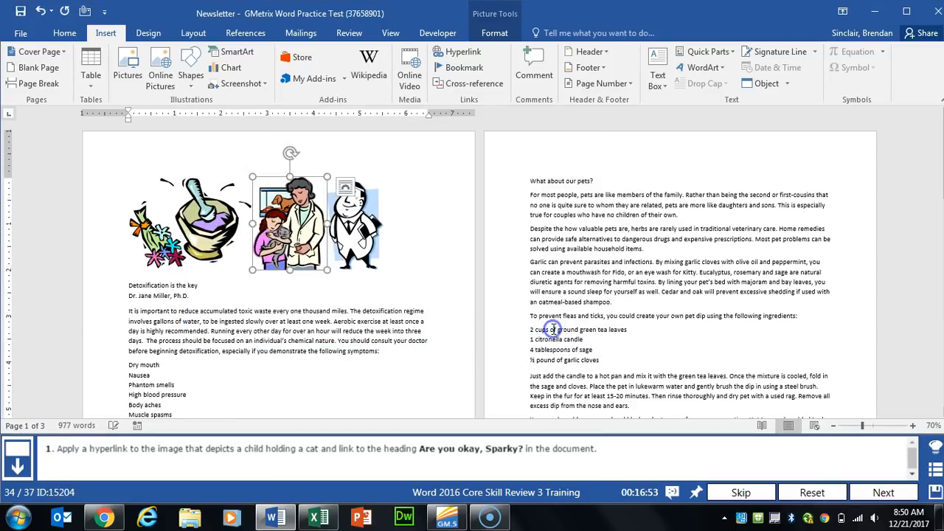
{"action": "left_click", "coordinate": [882, 492]}
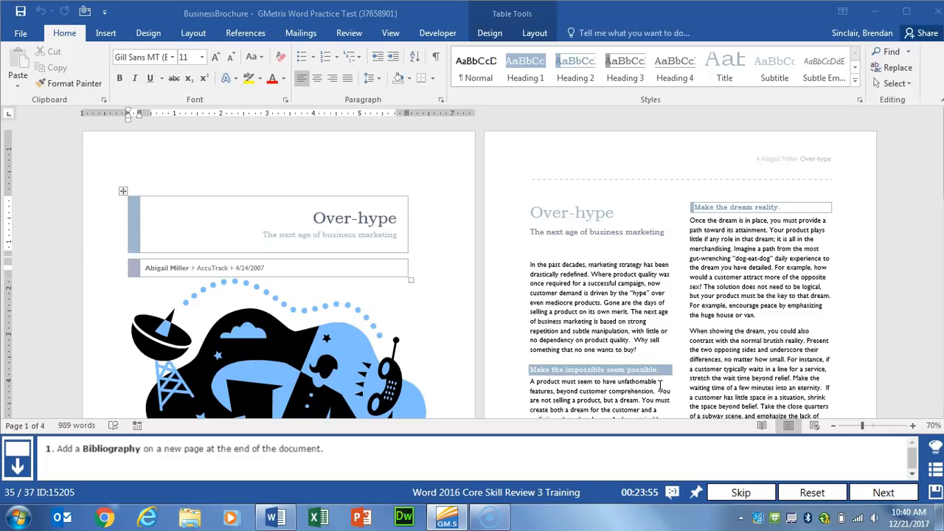
Step: Insert a page break at the end of the document to create a new page 5
{"action": "key", "text": "ctrl+End"}
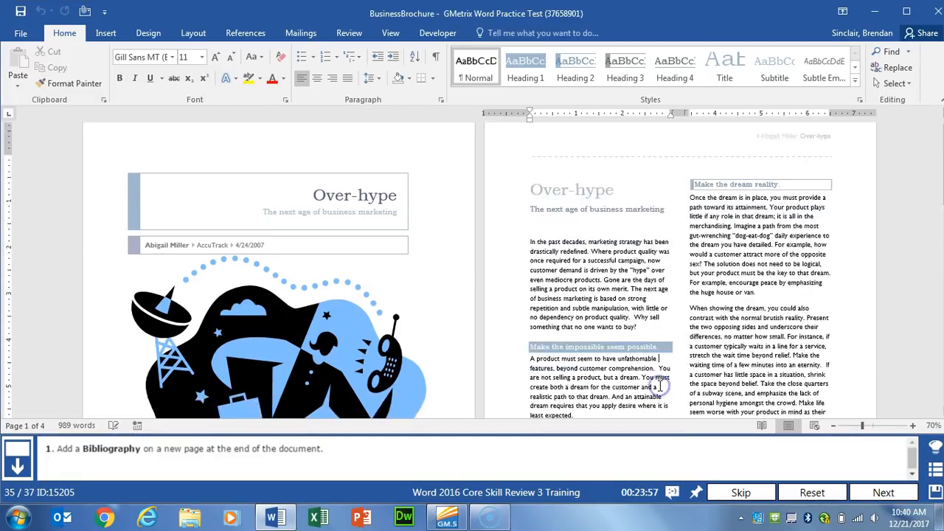
{"action": "scroll", "coordinate": [660, 384], "scroll_direction": "down", "scroll_amount": 5}
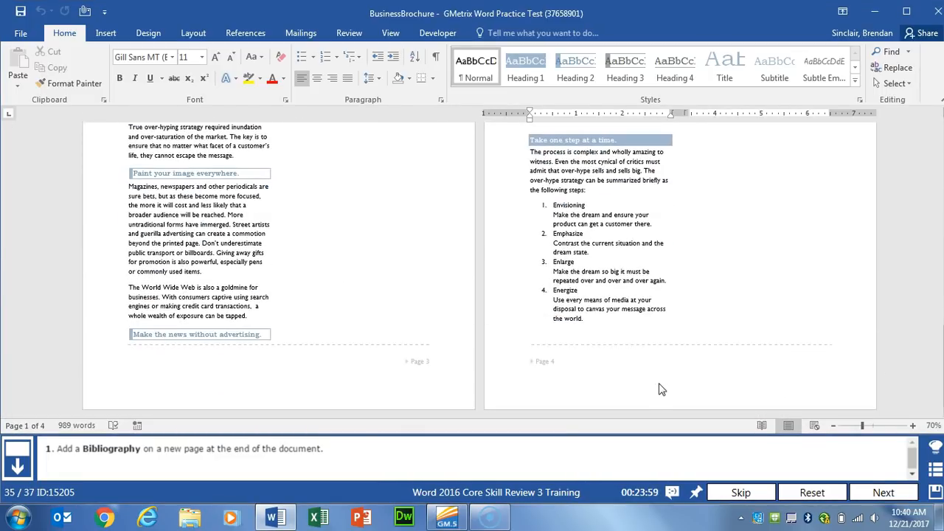
{"action": "left_click", "coordinate": [624, 321]}
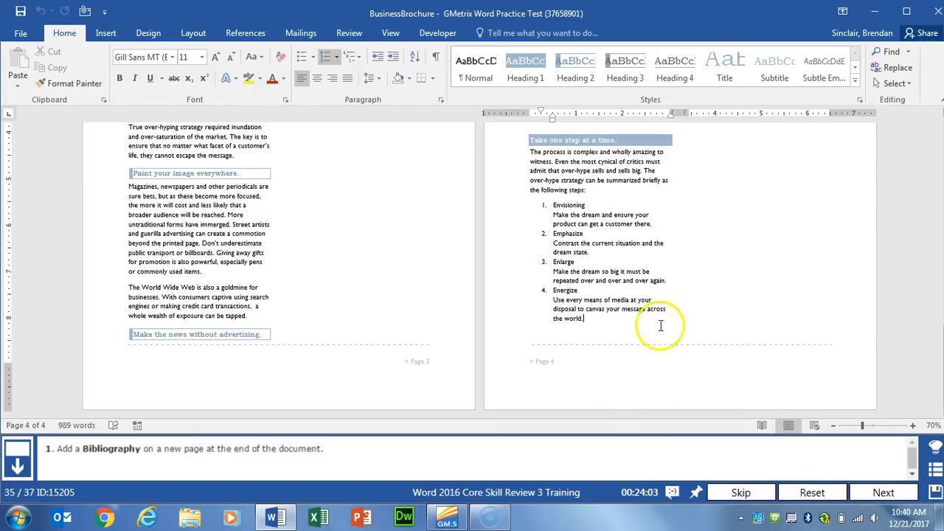
{"action": "left_click", "coordinate": [193, 34]}
{"action": "left_click", "coordinate": [188, 57]}
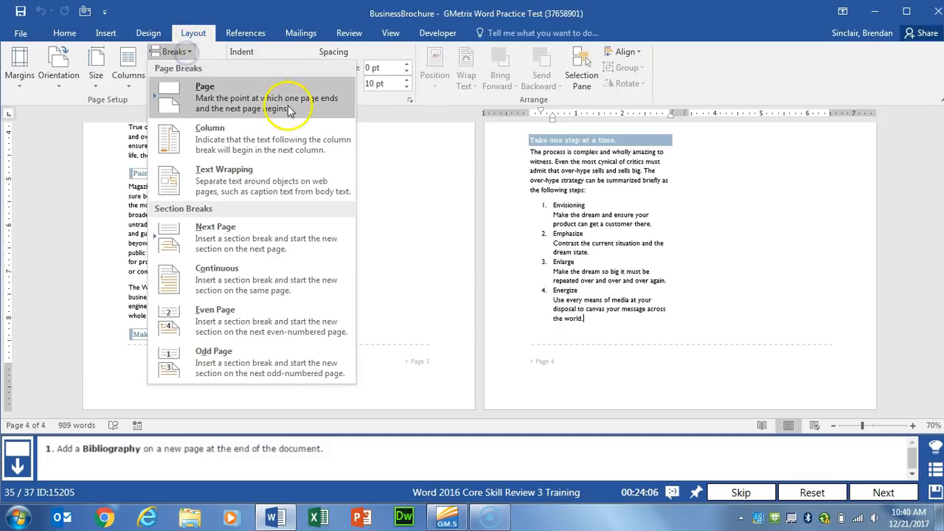
{"action": "left_click", "coordinate": [270, 106]}
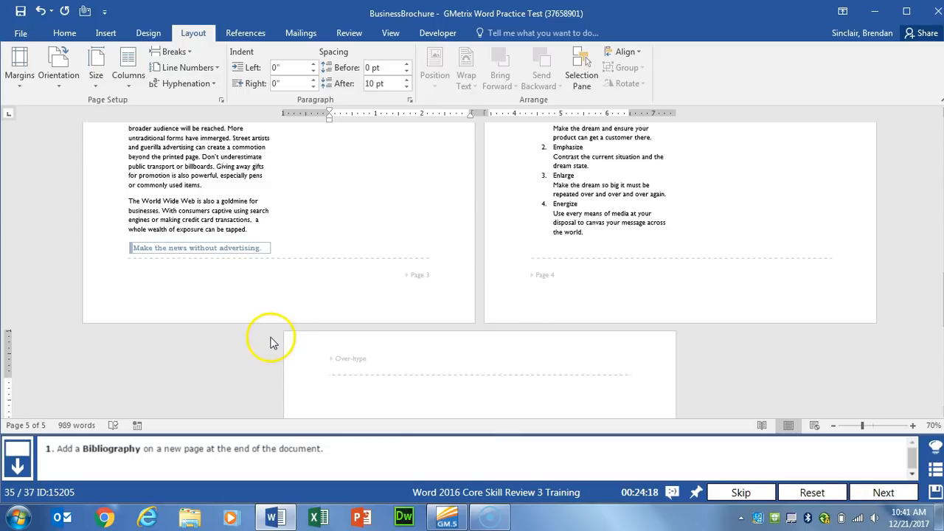
Step: Insert the built-in Bibliography on the new page 5
{"action": "left_click", "coordinate": [291, 352]}
{"action": "left_click", "coordinate": [245, 32]}
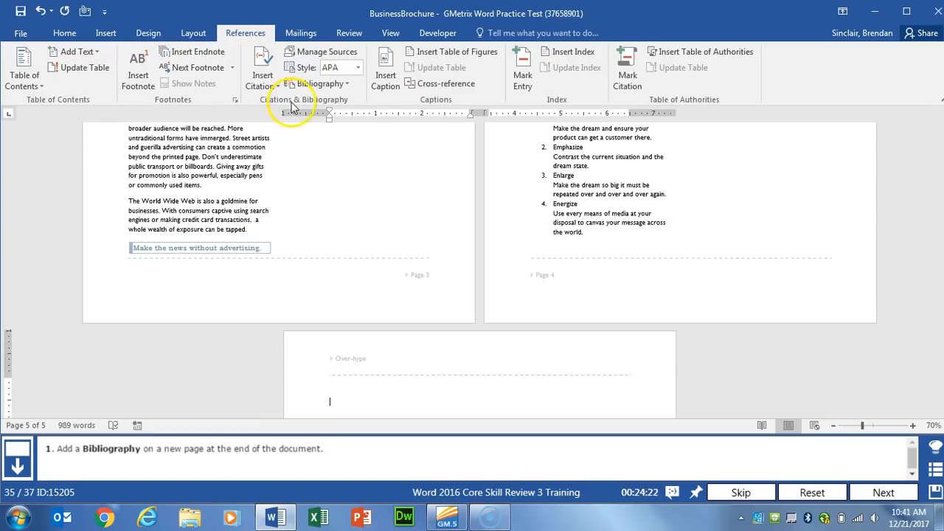
{"action": "left_click", "coordinate": [346, 84]}
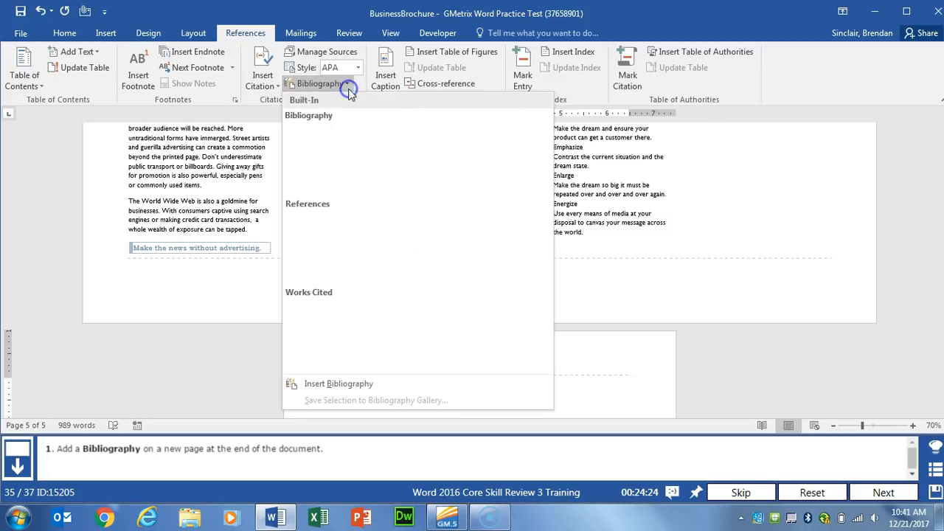
{"action": "left_click", "coordinate": [384, 151]}
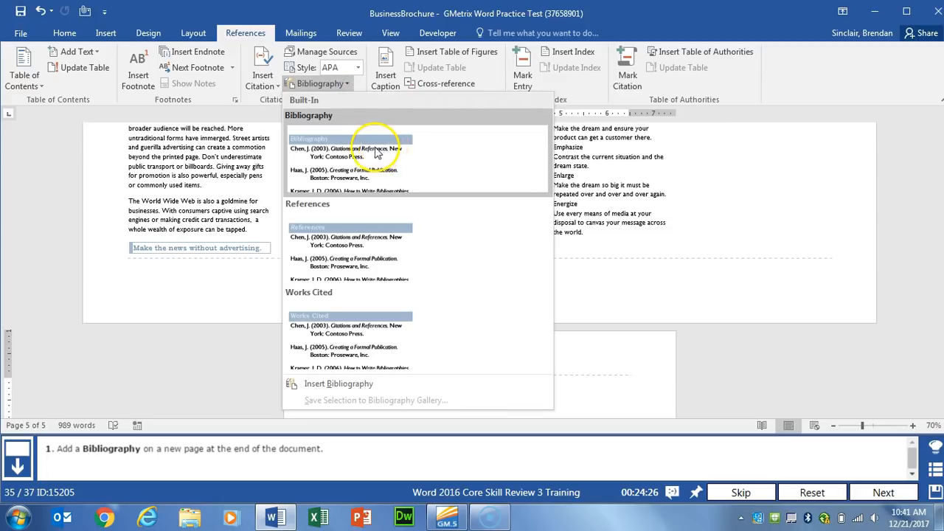
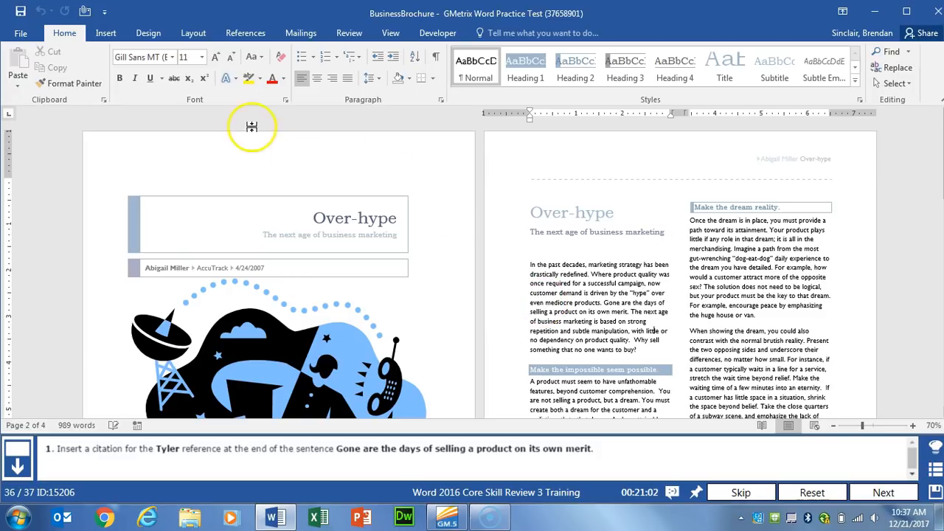
Step: Search the brochure for 'merit' and place the cursor after the sentence ending 'on its own merit.'
{"action": "left_click", "coordinate": [890, 52]}
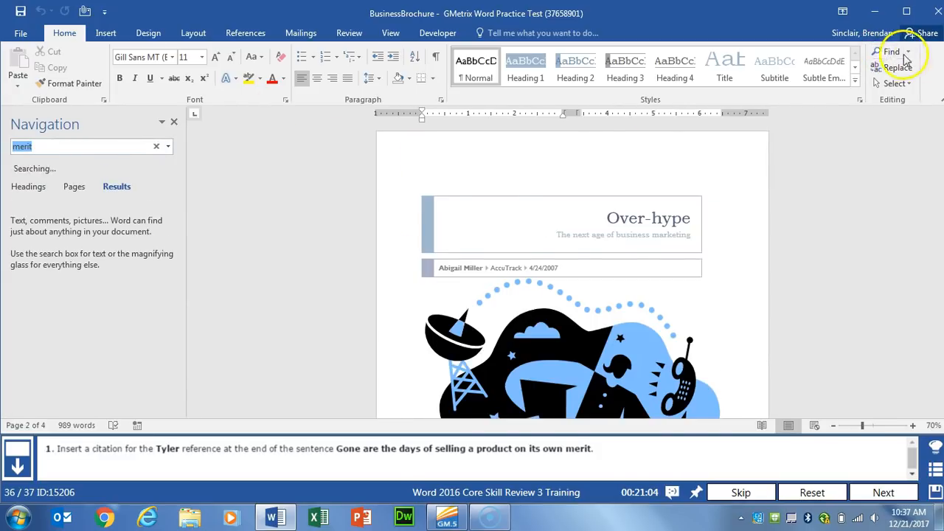
{"action": "left_click", "coordinate": [56, 149]}
{"action": "key", "text": "ctrl+a"}
{"action": "type", "text": "merit"}
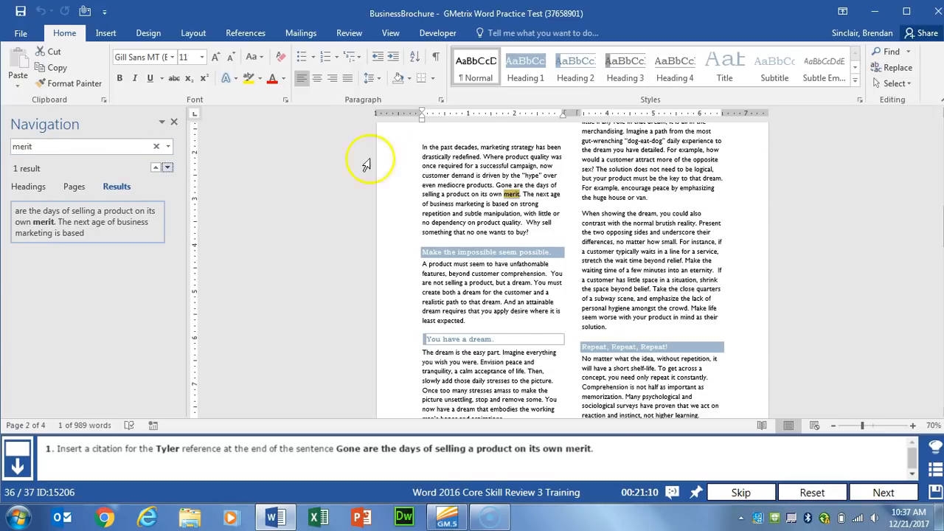
{"action": "left_click", "coordinate": [521, 194]}
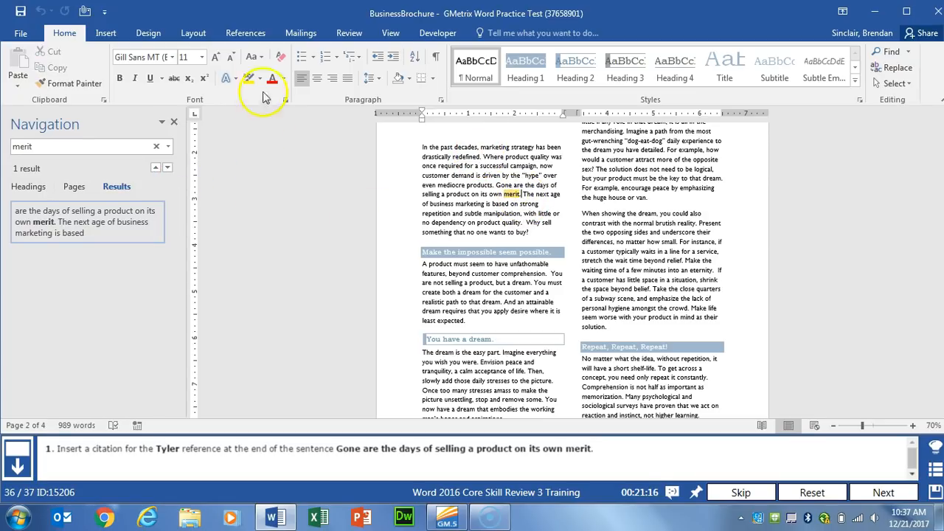
Step: Insert the Tyler, Jason citation (Tyler, 2004) at that point
{"action": "left_click", "coordinate": [258, 37]}
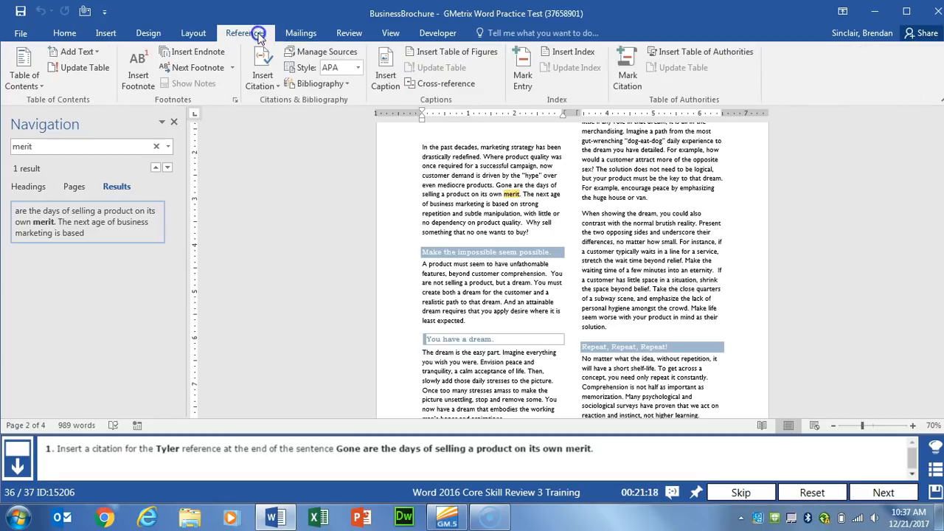
{"action": "left_click", "coordinate": [263, 74]}
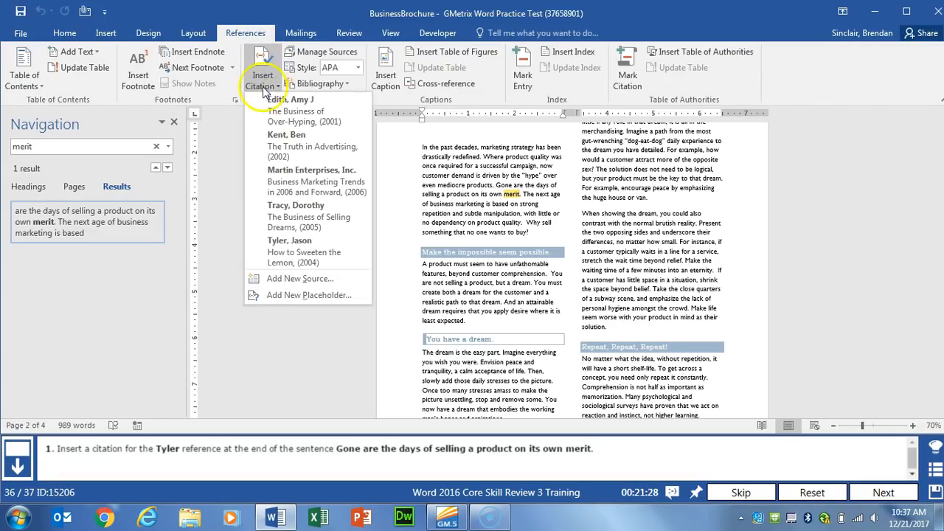
{"action": "left_click", "coordinate": [313, 254]}
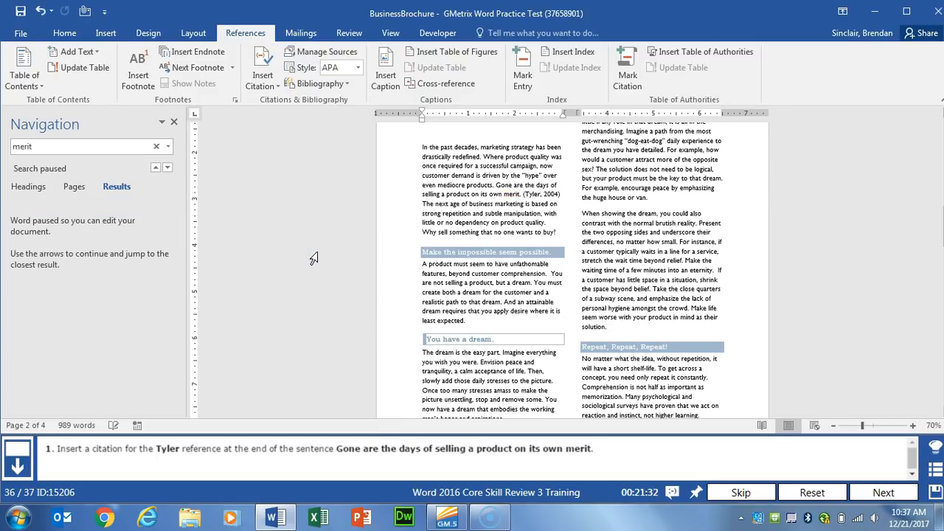
Step: Move to the NetPlusSG task and open the Custom Table of Contents dialog
{"action": "left_click", "coordinate": [888, 496]}
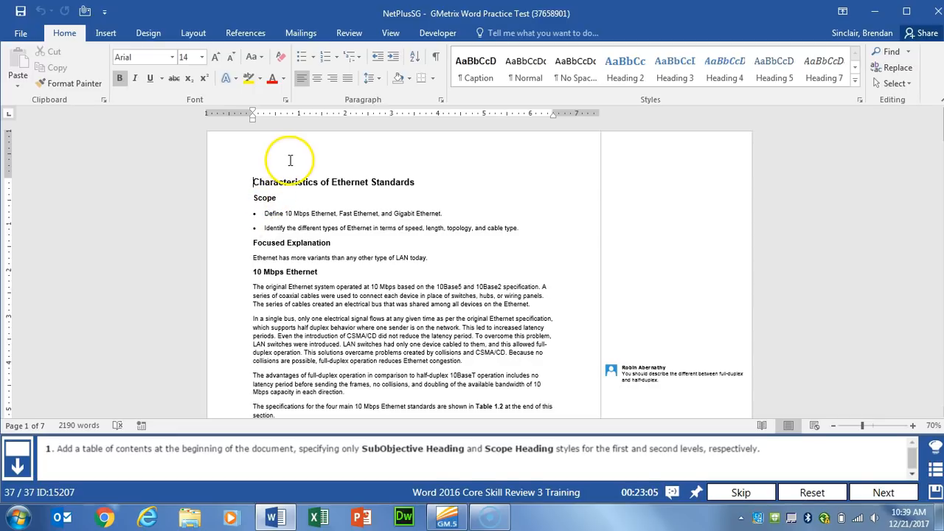
{"action": "left_click", "coordinate": [247, 32]}
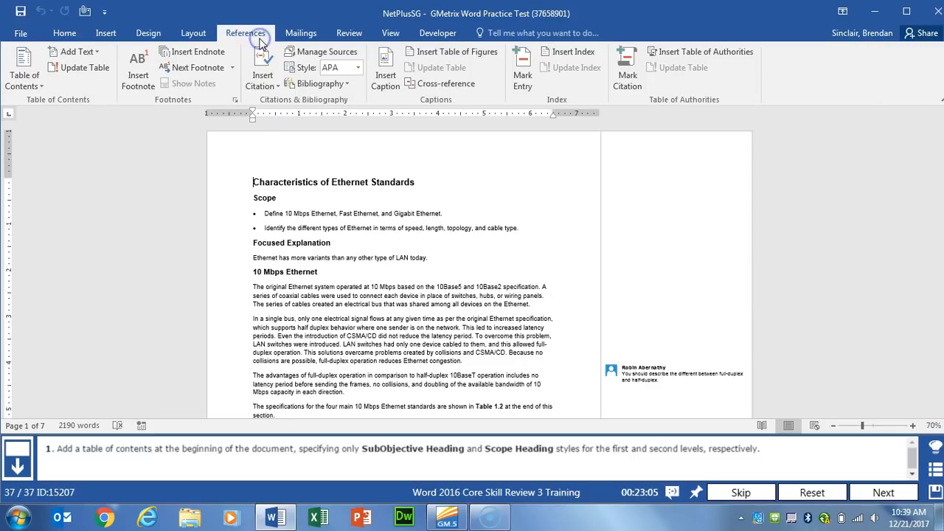
{"action": "left_click", "coordinate": [34, 80]}
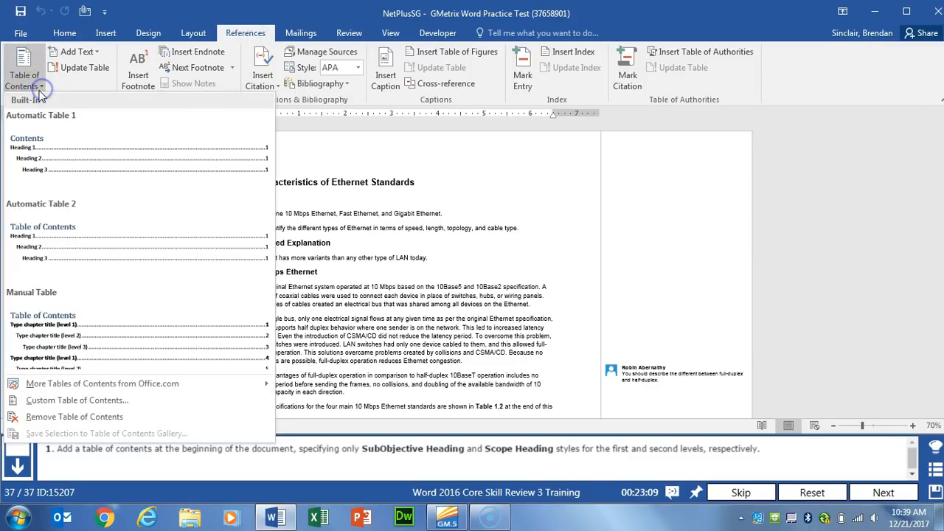
{"action": "left_click", "coordinate": [138, 402]}
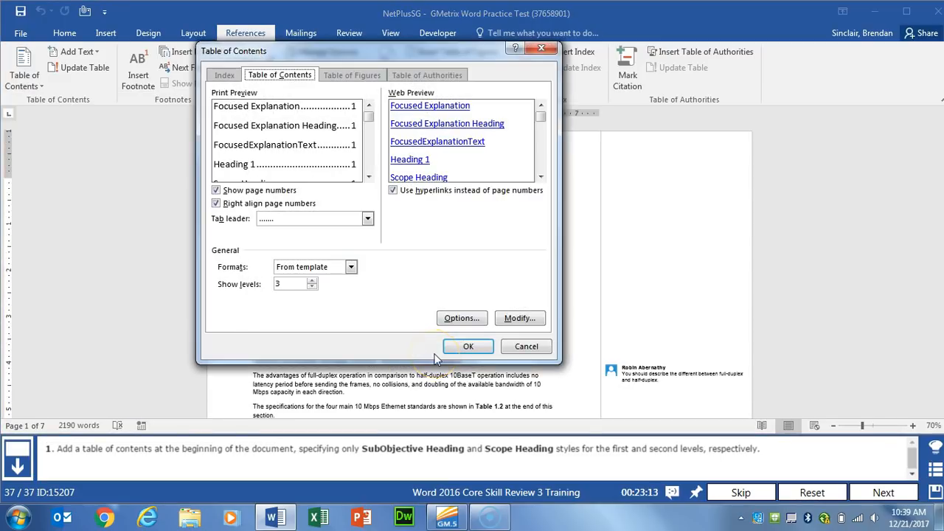
Step: Reset TOC style levels, assign SubObjective Heading level 1 and Scope Heading level 2, and insert the table
{"action": "left_click", "coordinate": [459, 318]}
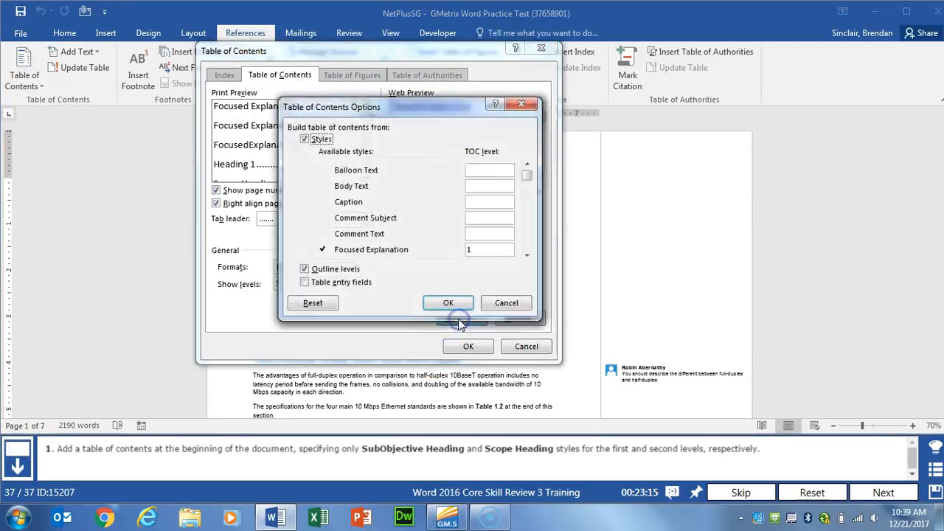
{"action": "left_click", "coordinate": [310, 304]}
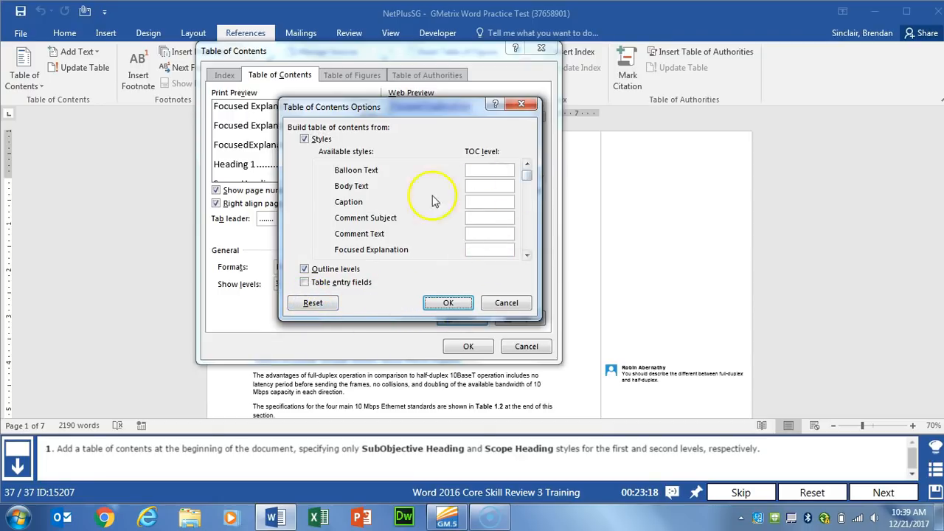
{"action": "left_click_drag", "start_coordinate": [526, 177], "coordinate": [526, 244]}
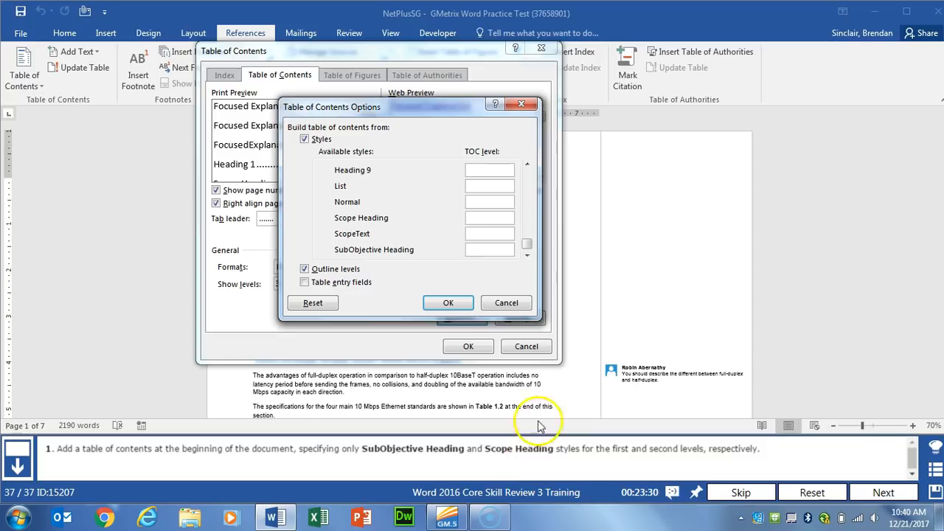
{"action": "left_click", "coordinate": [472, 251]}
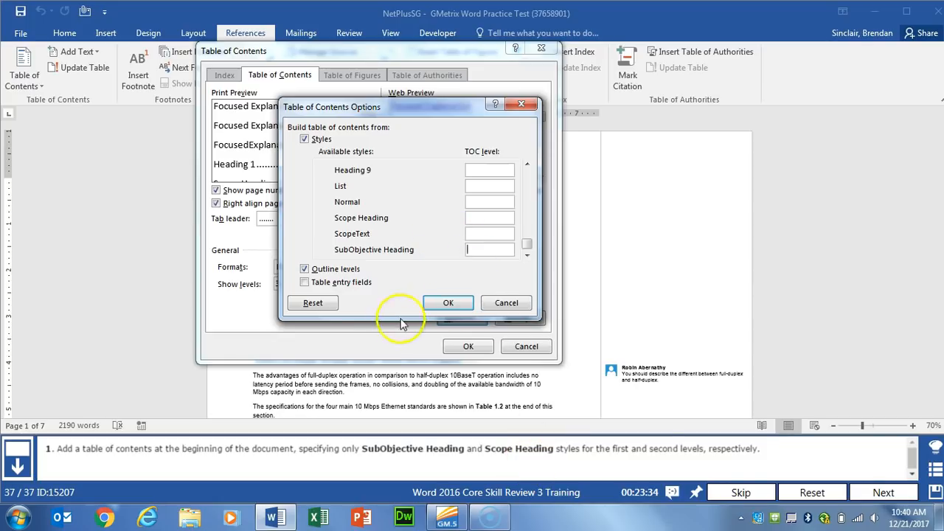
{"action": "type", "text": "1"}
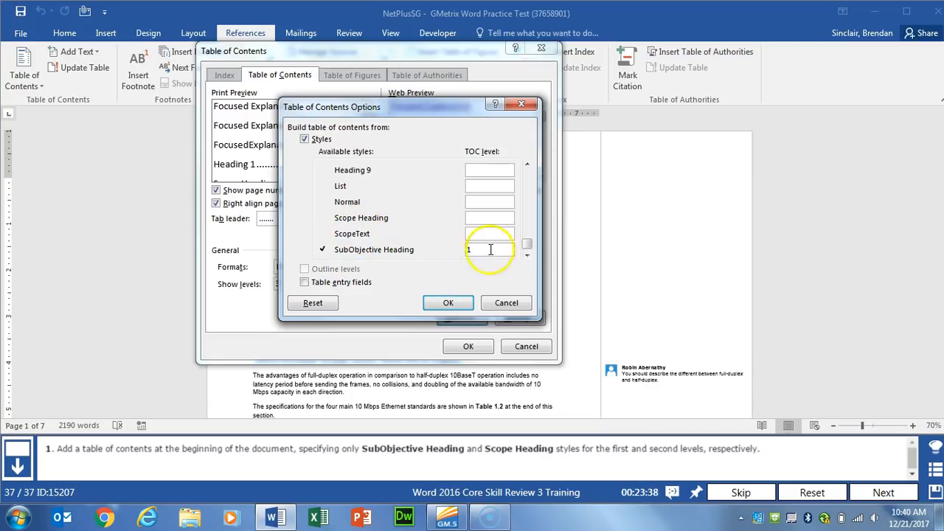
{"action": "left_click", "coordinate": [495, 218]}
{"action": "type", "text": "2"}
{"action": "left_click", "coordinate": [439, 303]}
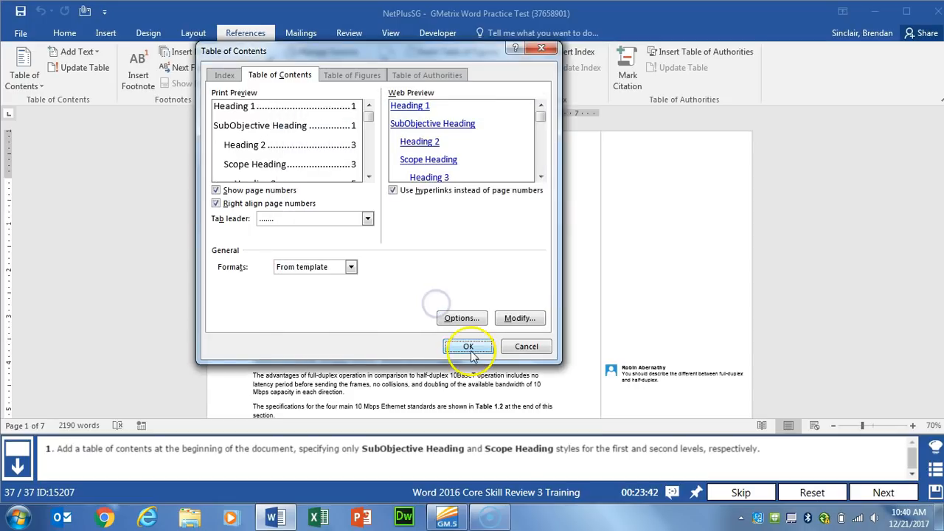
{"action": "left_click", "coordinate": [468, 347]}
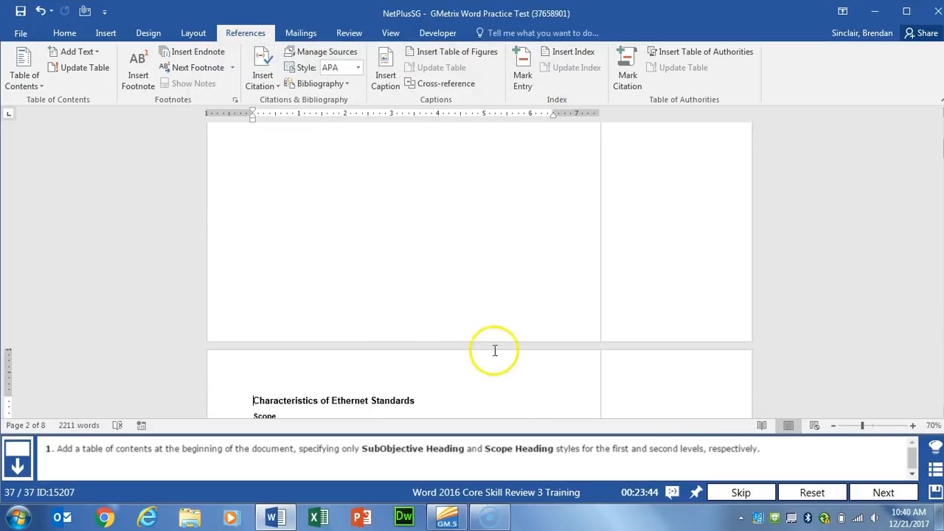